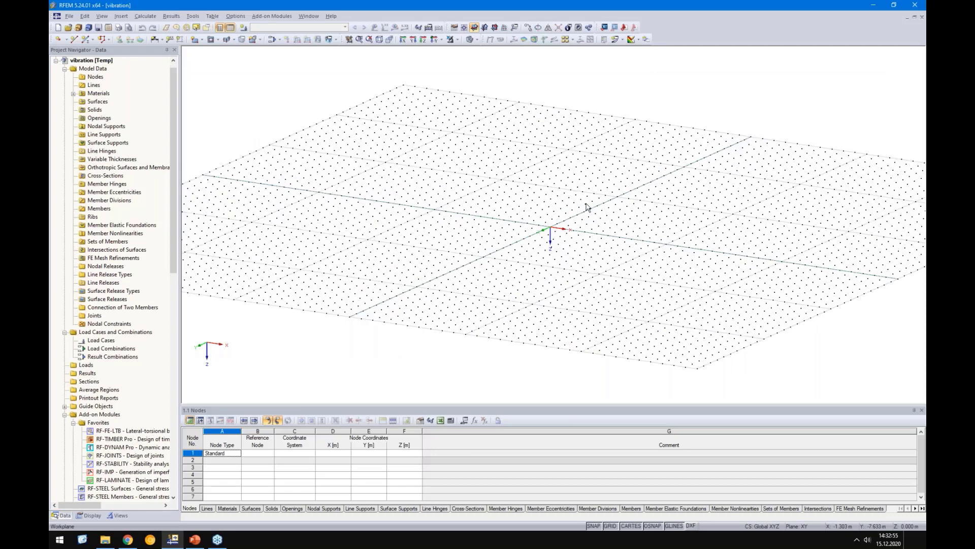
Delete all unassigned materials from the model.
scroll(588, 209, "up", 3)
left_click(97, 94)
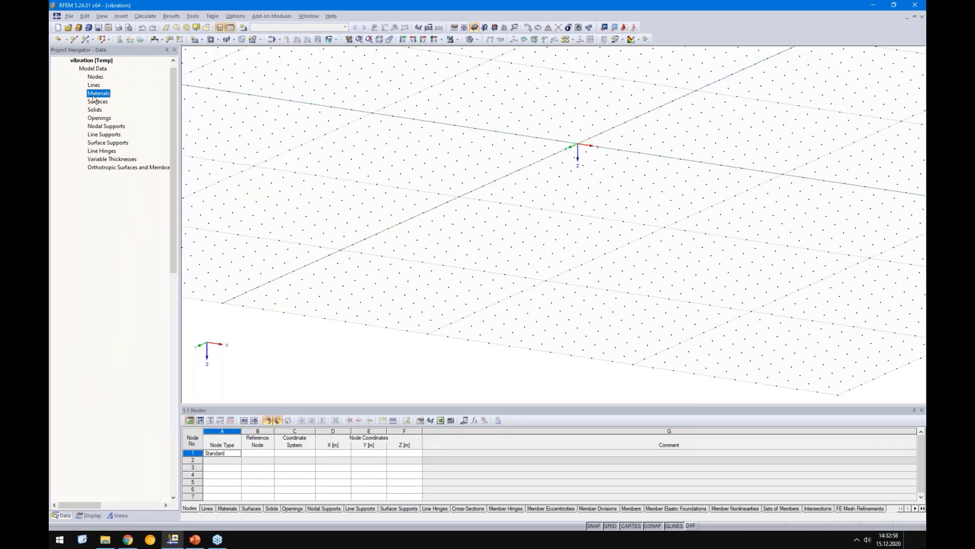
double_click(95, 94)
right_click(93, 96)
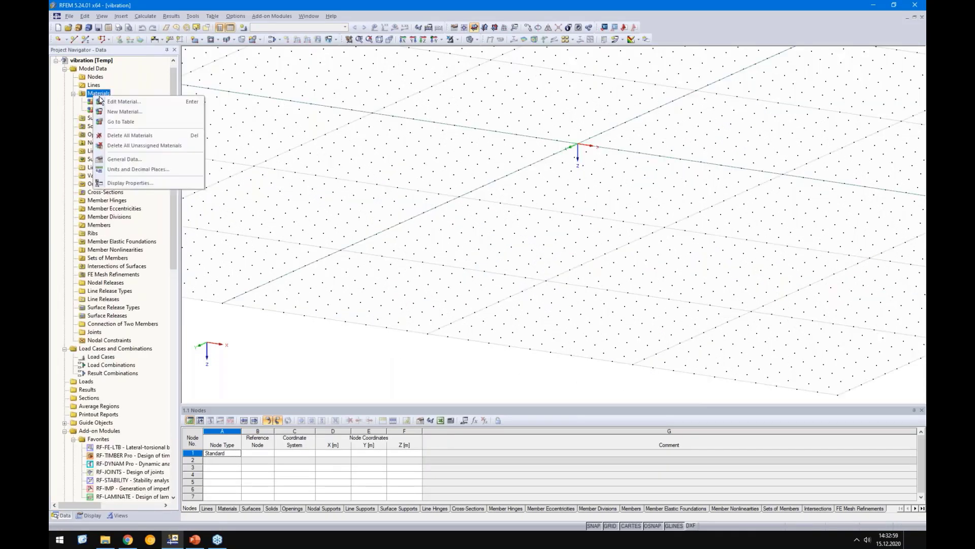
left_click(128, 146)
left_click(470, 279)
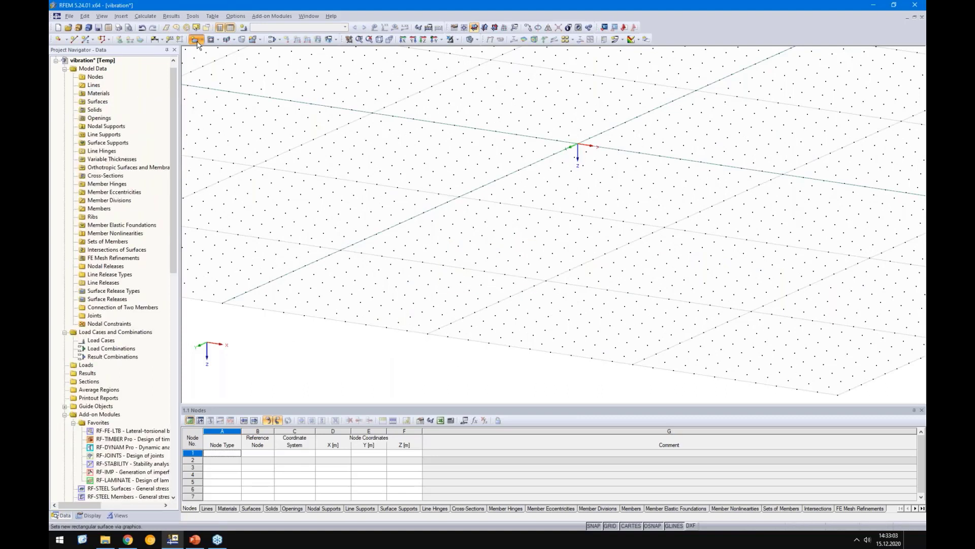
Start a new rectangular surface using Poplar and Softwood Timber C22 from the material library, with a constant thickness of 200 mm.
left_click(197, 40)
left_click(463, 217)
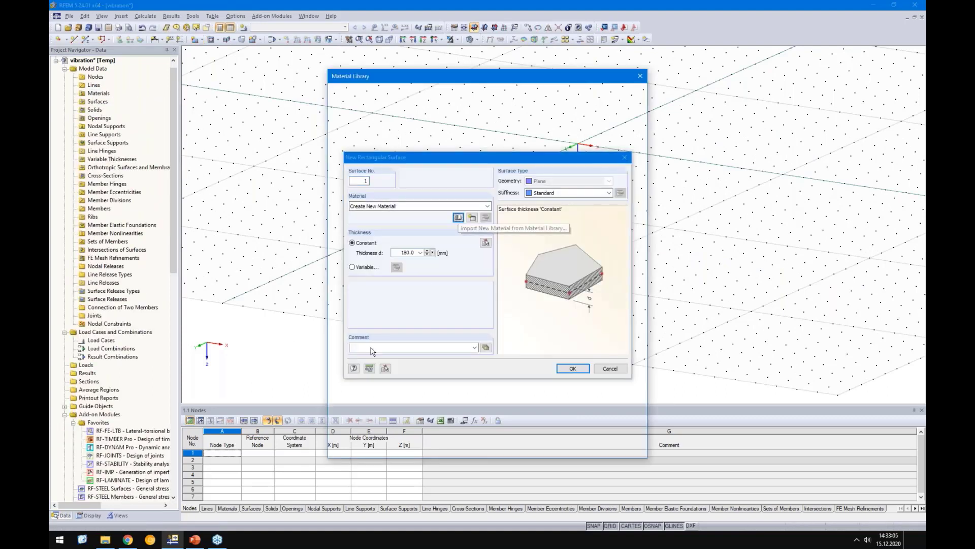
left_click(192, 541)
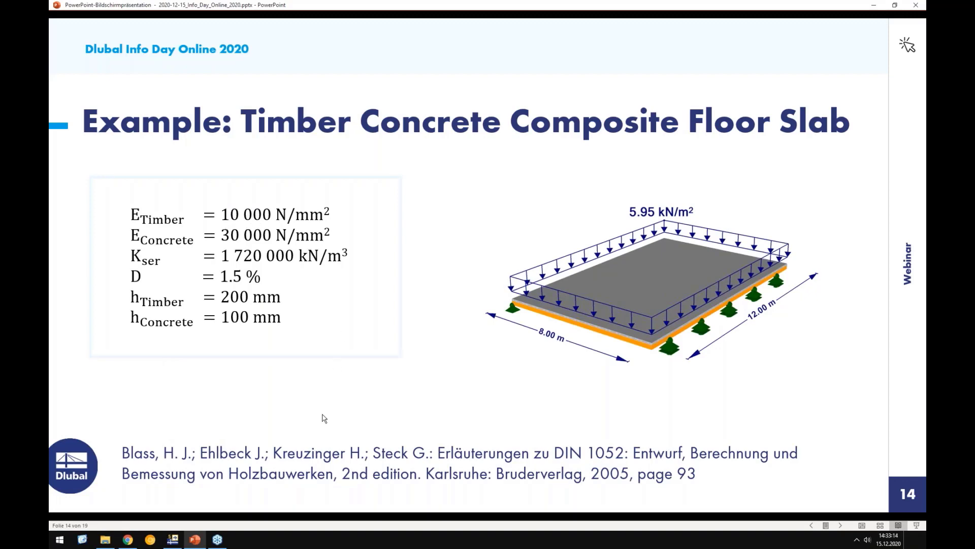
left_click(169, 543)
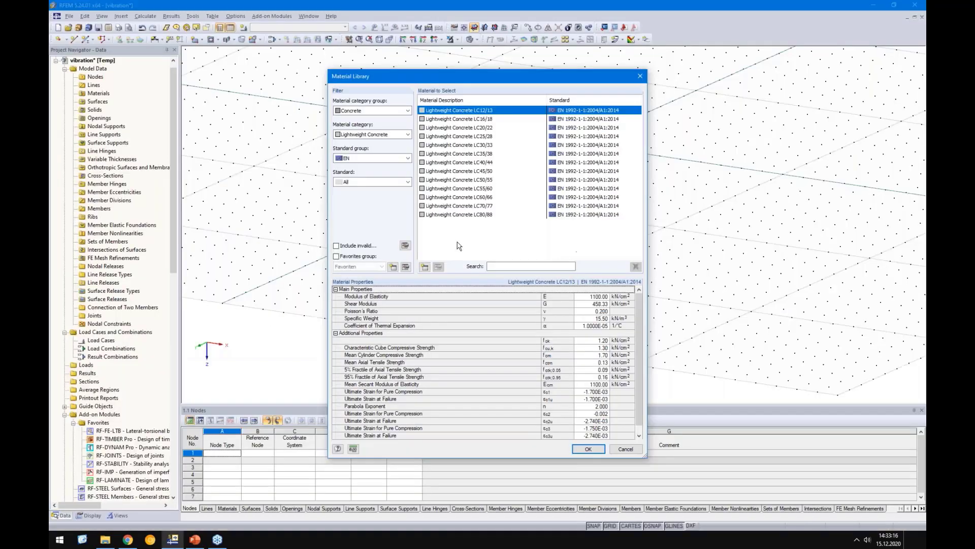
left_click(366, 134)
left_click(366, 142)
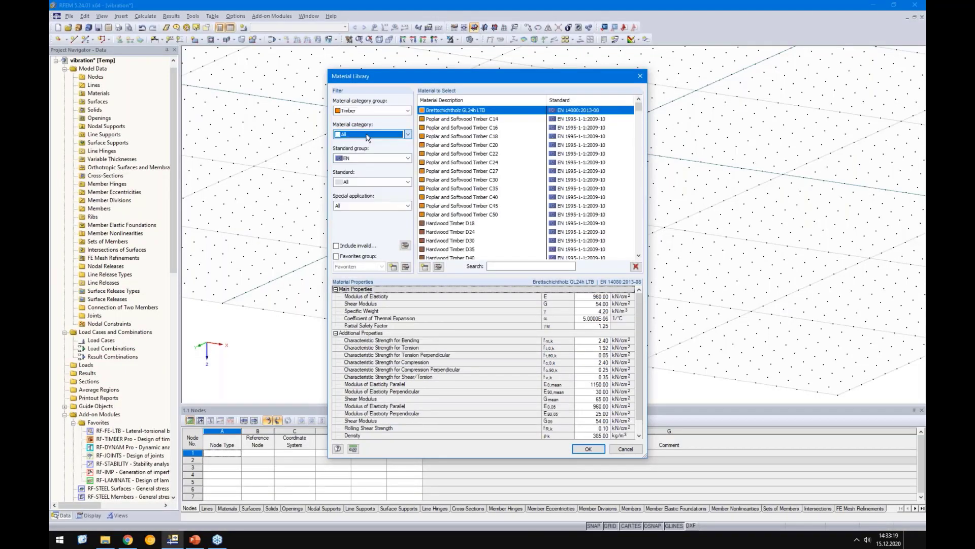
left_click(472, 153)
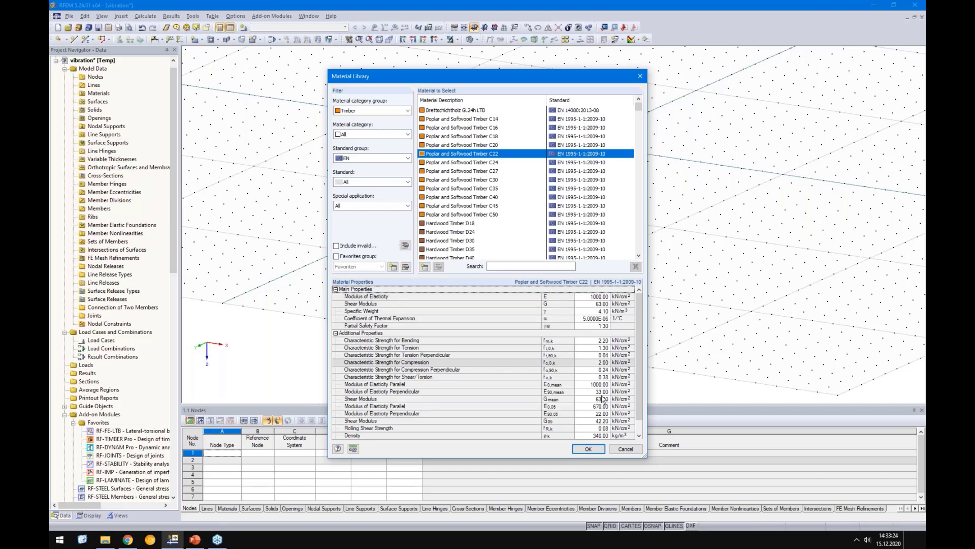
left_click(582, 450)
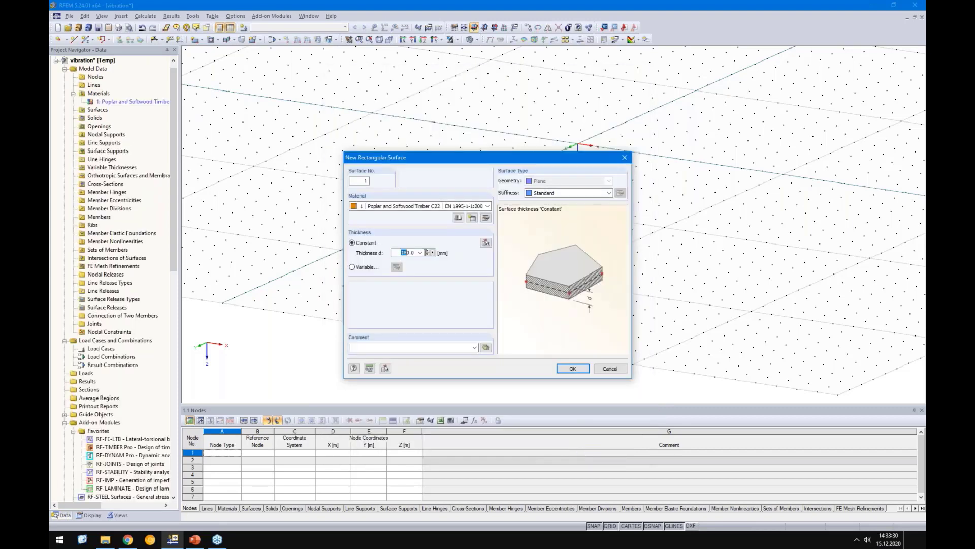
left_click(200, 542)
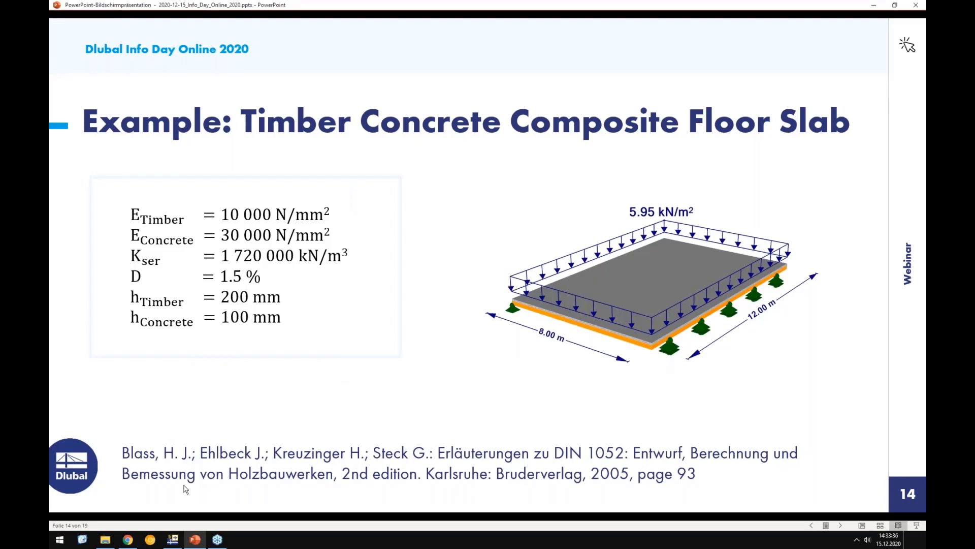
left_click(177, 545)
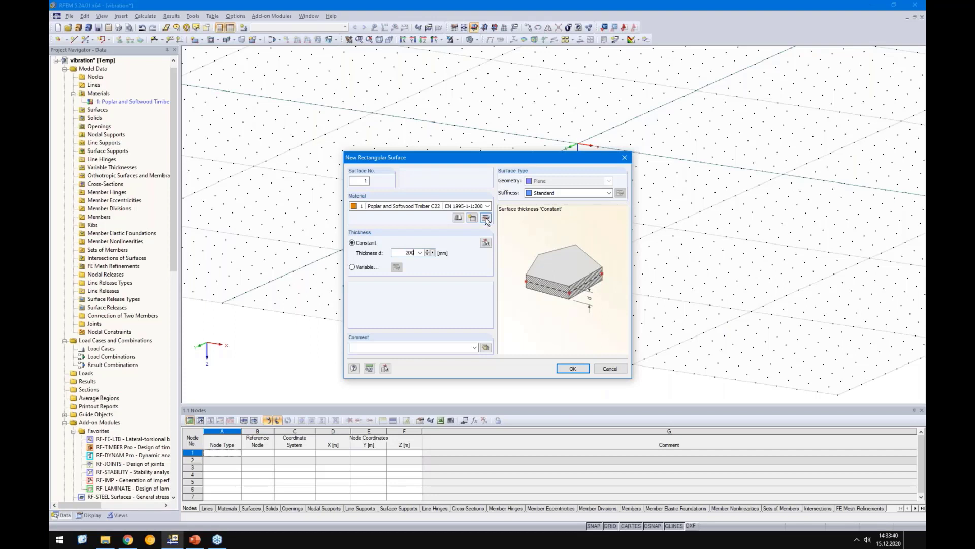
Set the C22 timber's material model to Orthotropic Elastic 2D and accept its stiffness constants.
left_click(487, 221)
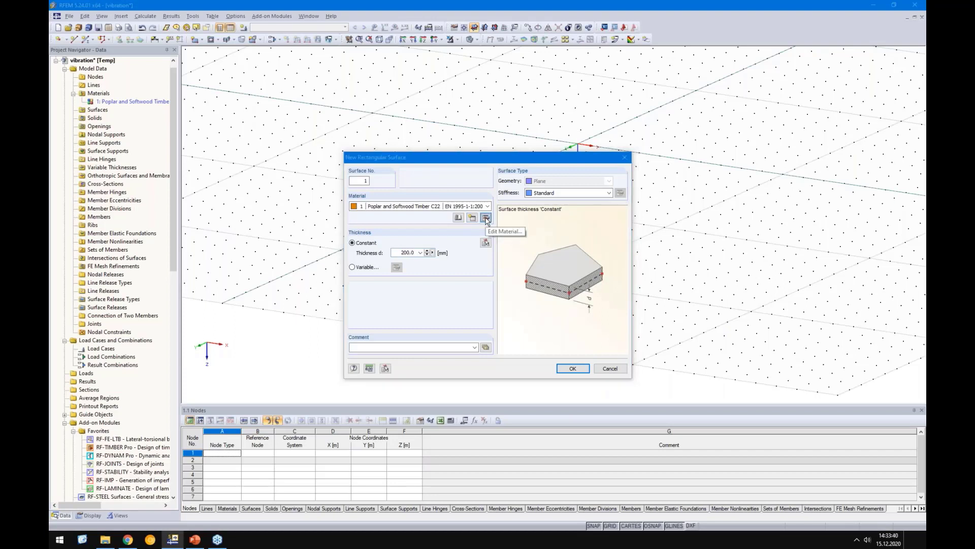
left_click(452, 312)
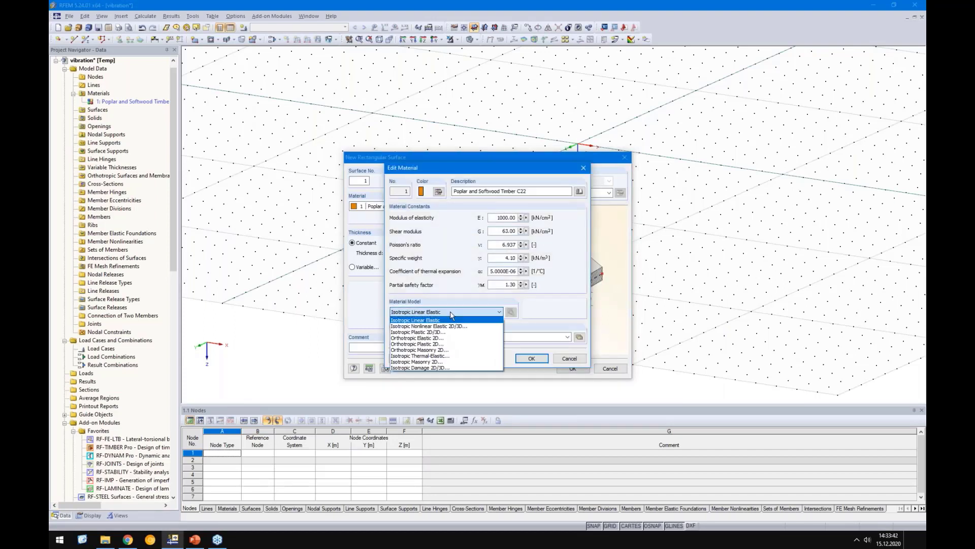
left_click(433, 339)
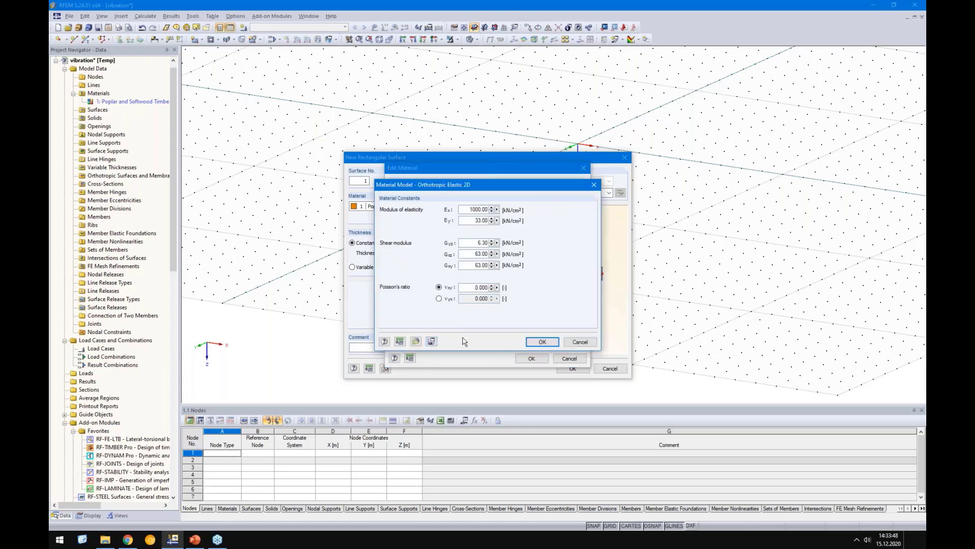
left_click_drag(464, 209, 500, 219)
key("Delete")
key("ctrl+z")
type("0")
left_click(539, 342)
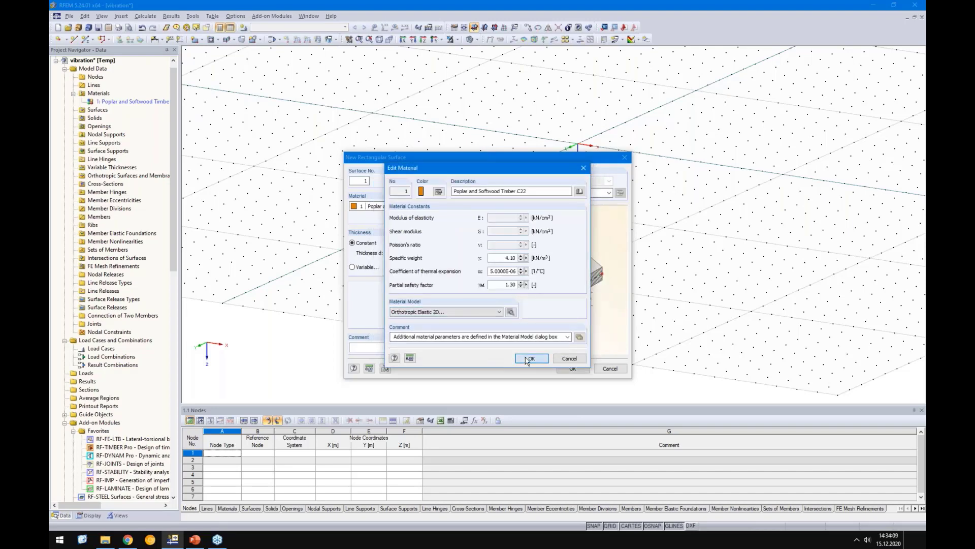
left_click(529, 358)
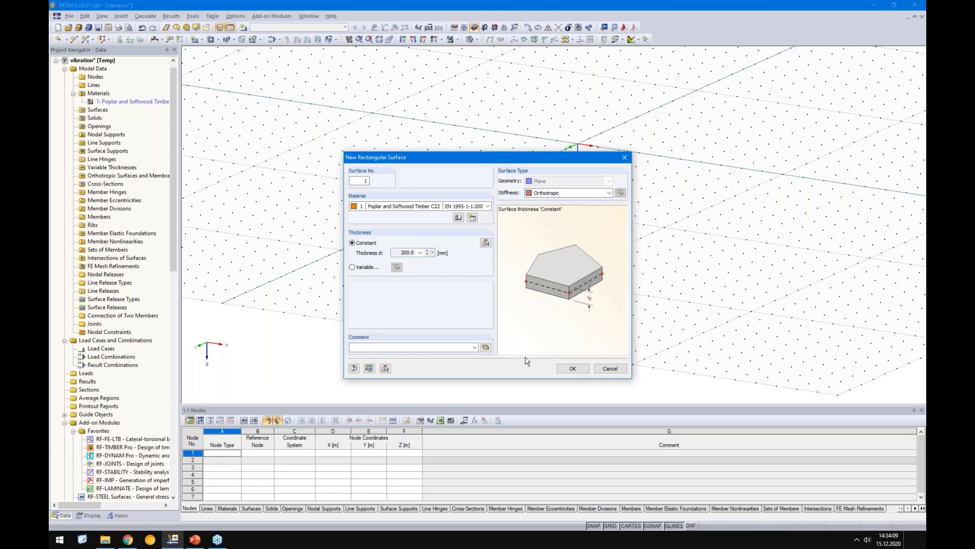
Draw the rectangular timber surface from the global origin, 8 m in X by 12 m in Y.
left_click(572, 369)
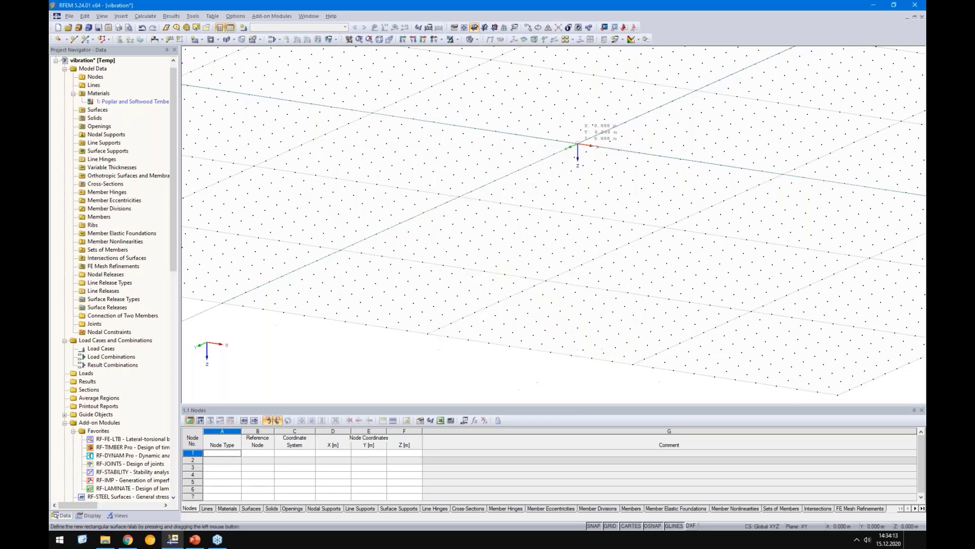
left_click_drag(578, 144, 600, 232)
left_click(601, 231)
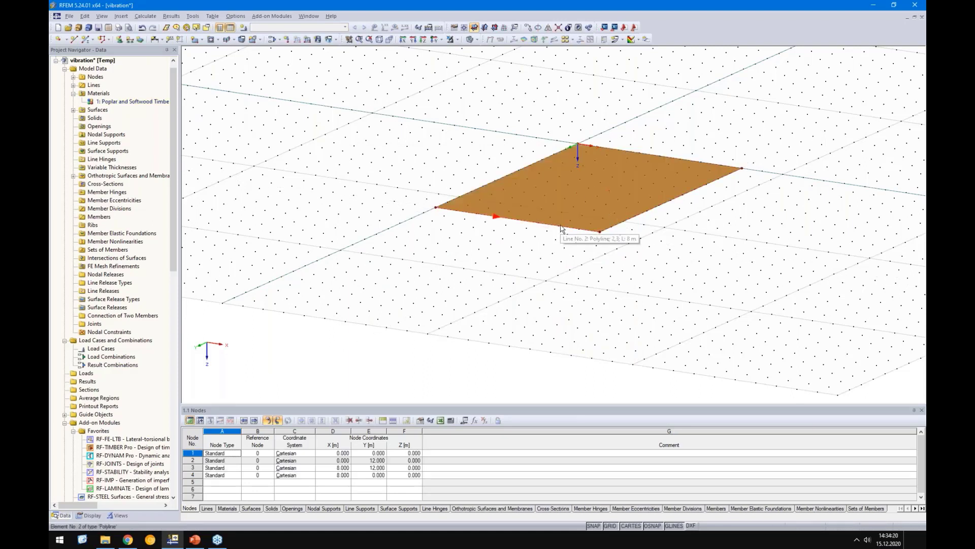
Copy the timber surface once with a Z displacement of 0.150 m.
middle_click_drag(686, 255, 493, 330)
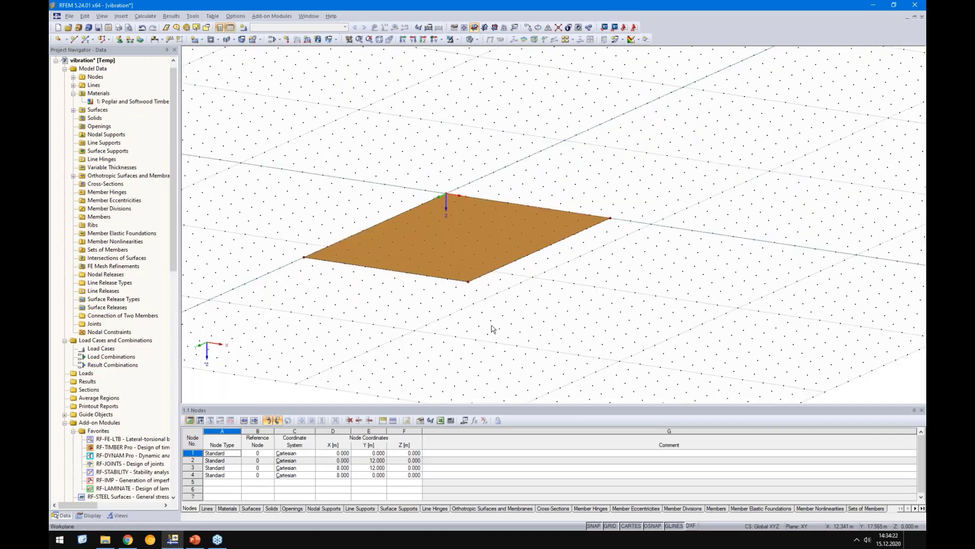
scroll(491, 329, "up", 1)
scroll(492, 327, "up", 1)
middle_click_drag(365, 303, 380, 325)
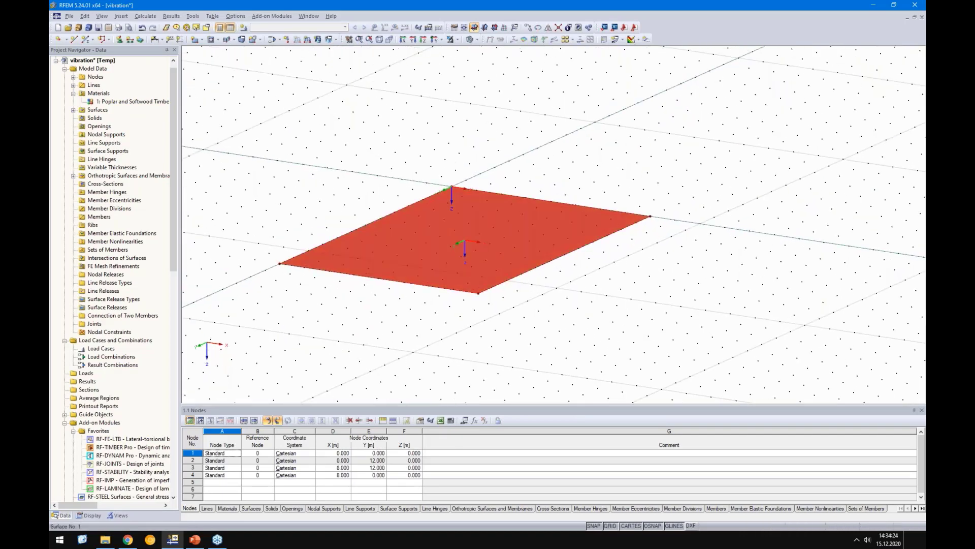
right_click(452, 262)
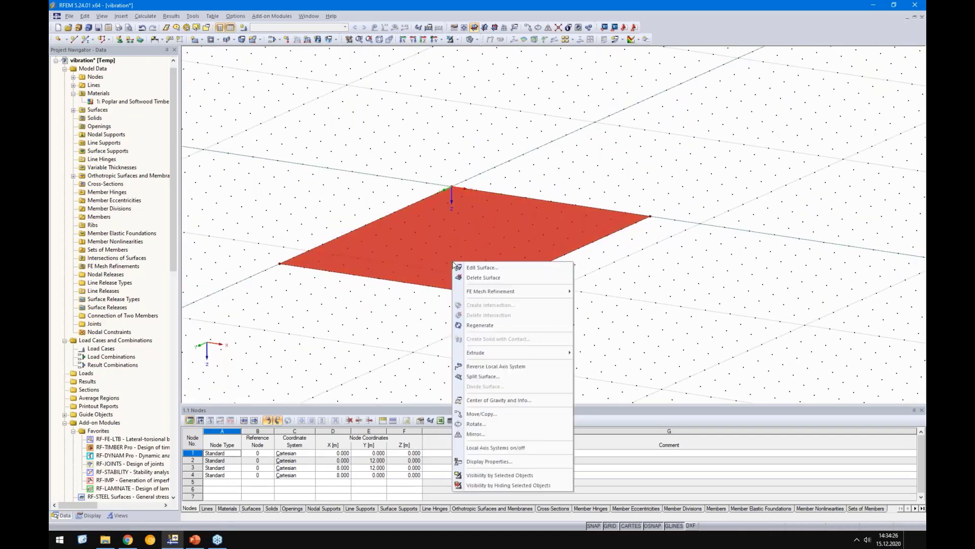
left_click(480, 414)
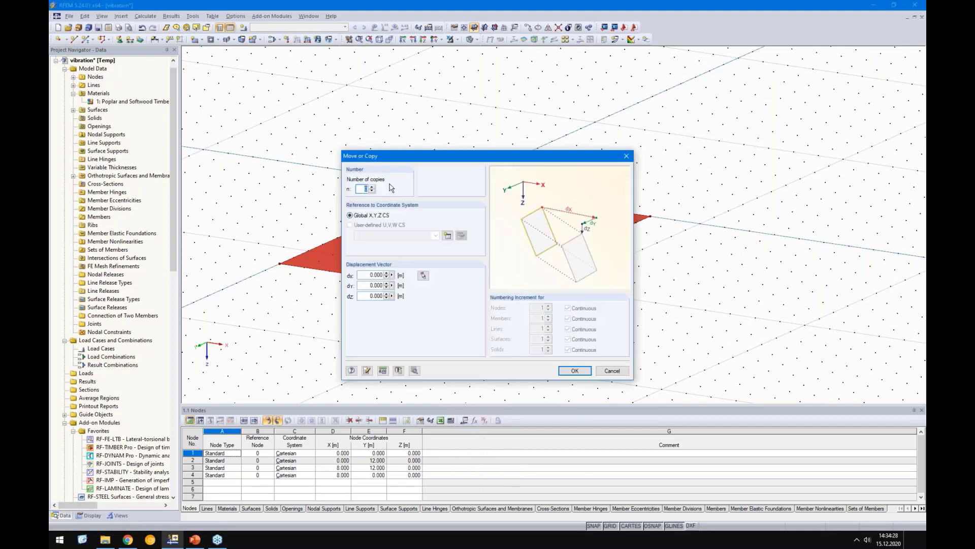
type("1")
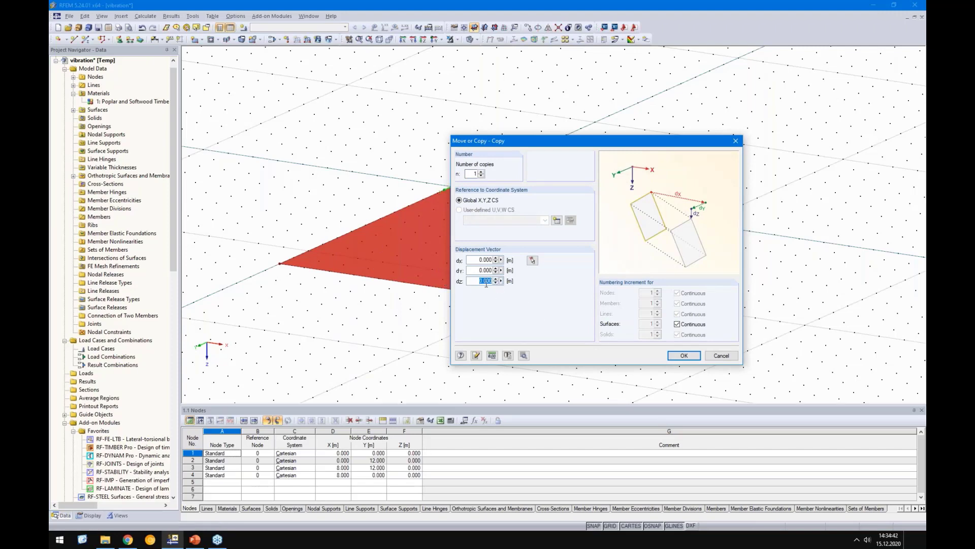
left_click(679, 355)
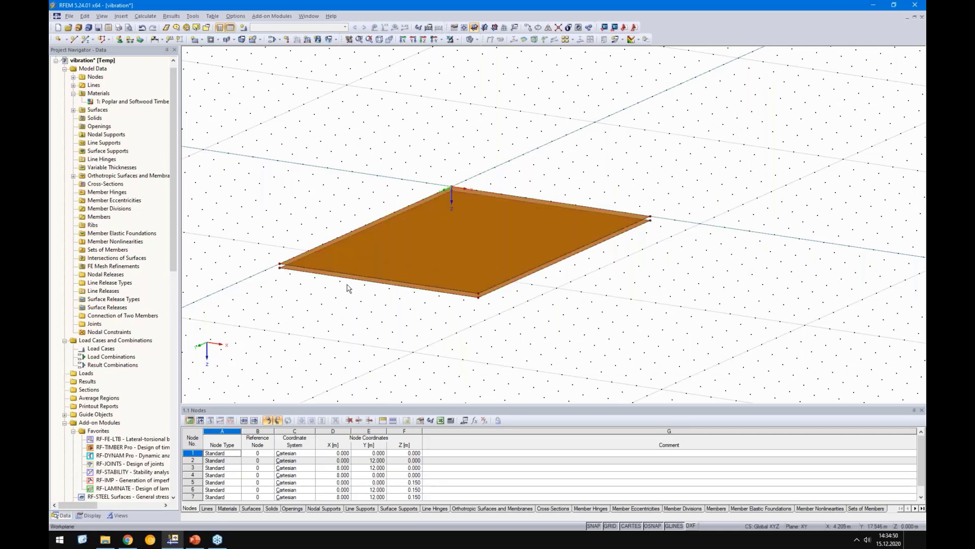
Assign Concrete C20/25 from the material library to the upper surface of the slab.
scroll(432, 254, "up", 3)
double_click(467, 275)
left_click(459, 277)
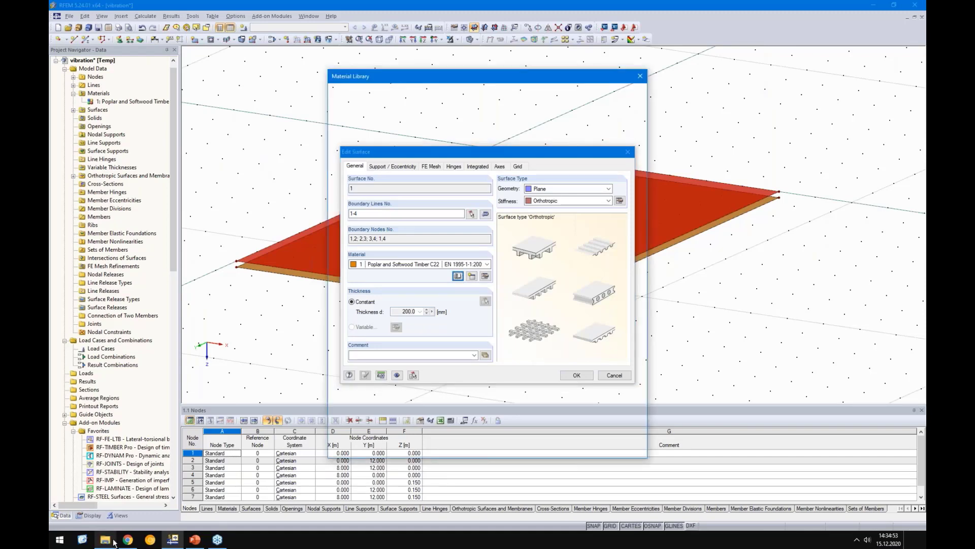
left_click(195, 539)
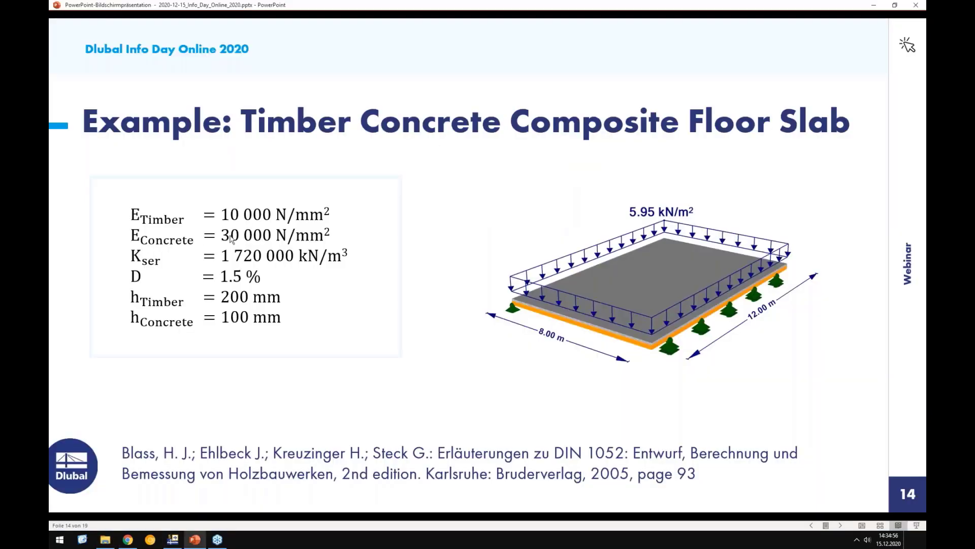
left_click(173, 539)
left_click(366, 111)
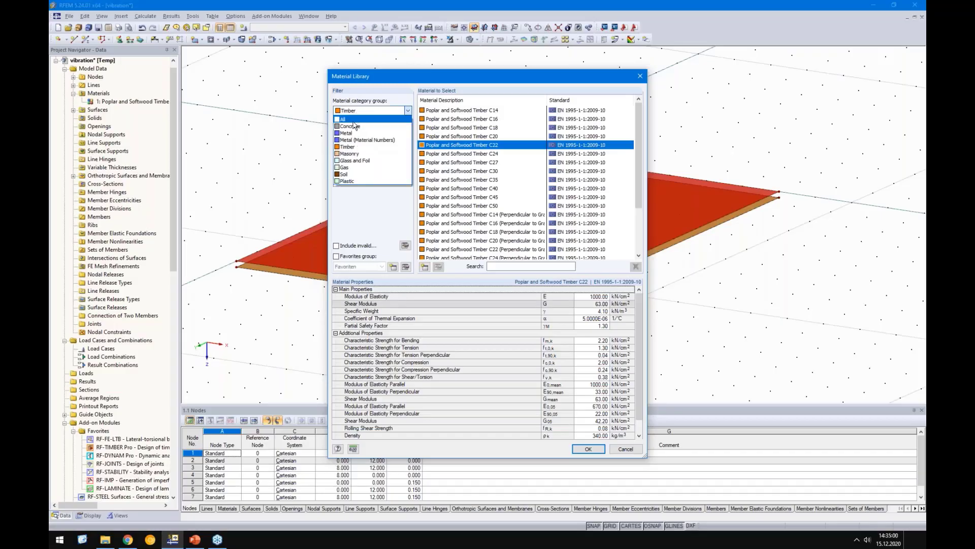
left_click(354, 127)
left_click(445, 128)
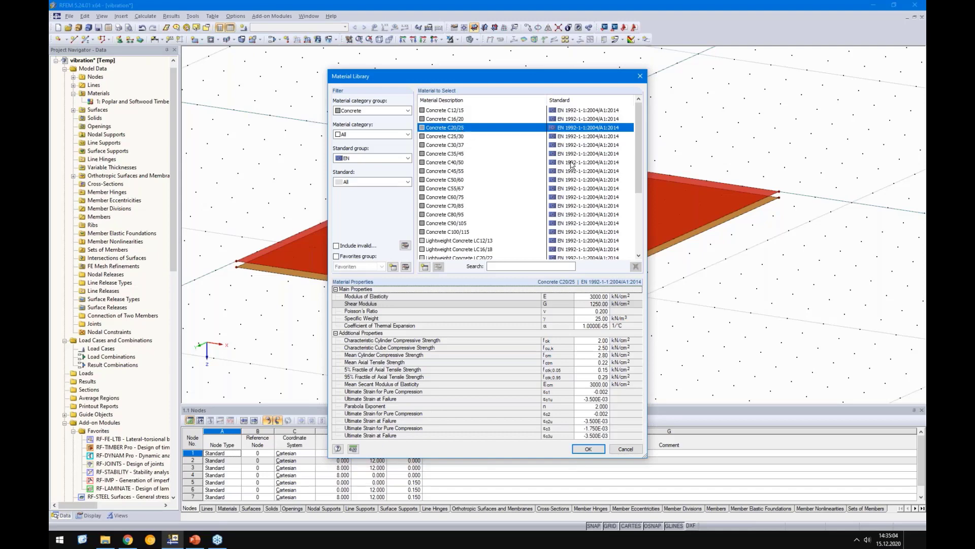
left_click(589, 449)
Set the concrete surface's constant thickness to 100 mm in its orthotropic stiffness settings.
left_click(619, 200)
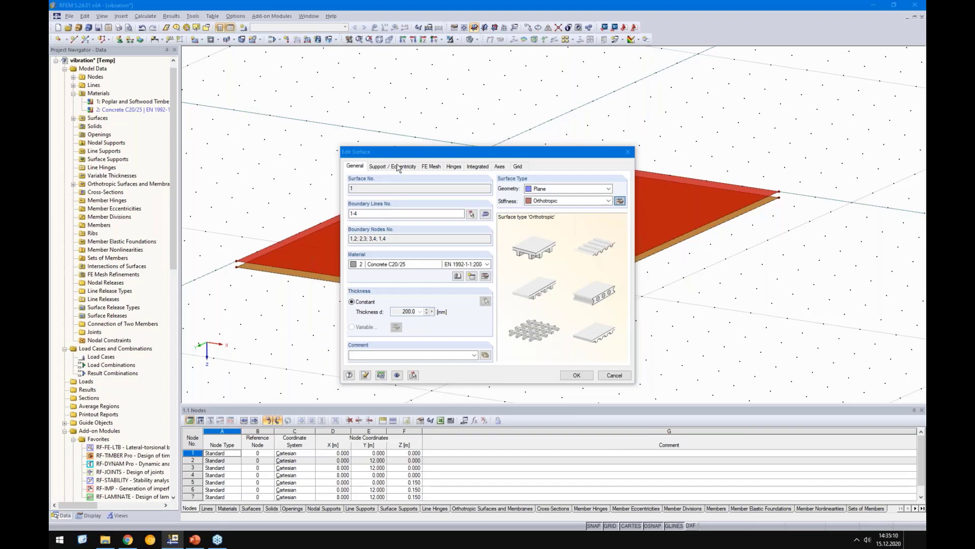
left_click(336, 150)
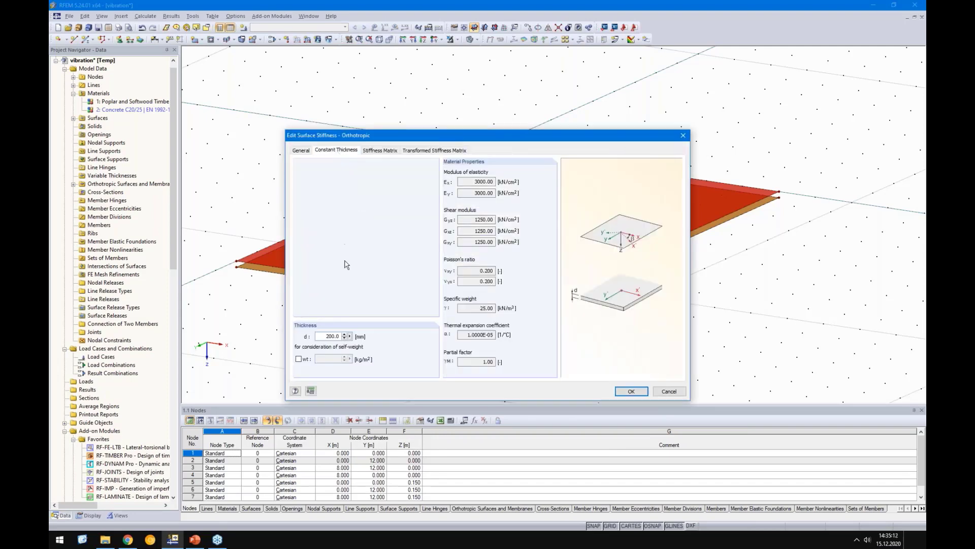
type("100")
left_click(631, 391)
left_click(576, 375)
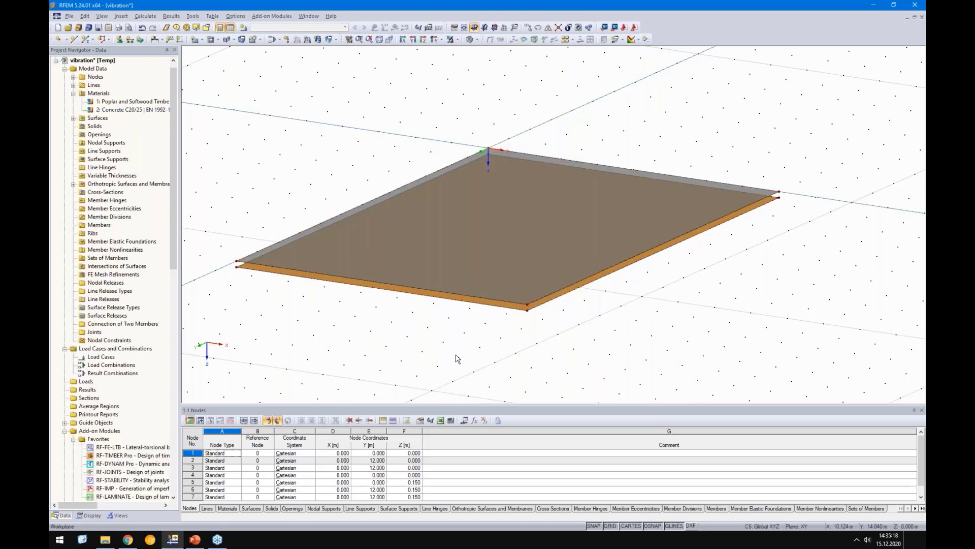
Render the solid model's surfaces with the last "Filled incl. thickness with…" option and inspect the layers at the slab's front corner.
left_click(92, 515)
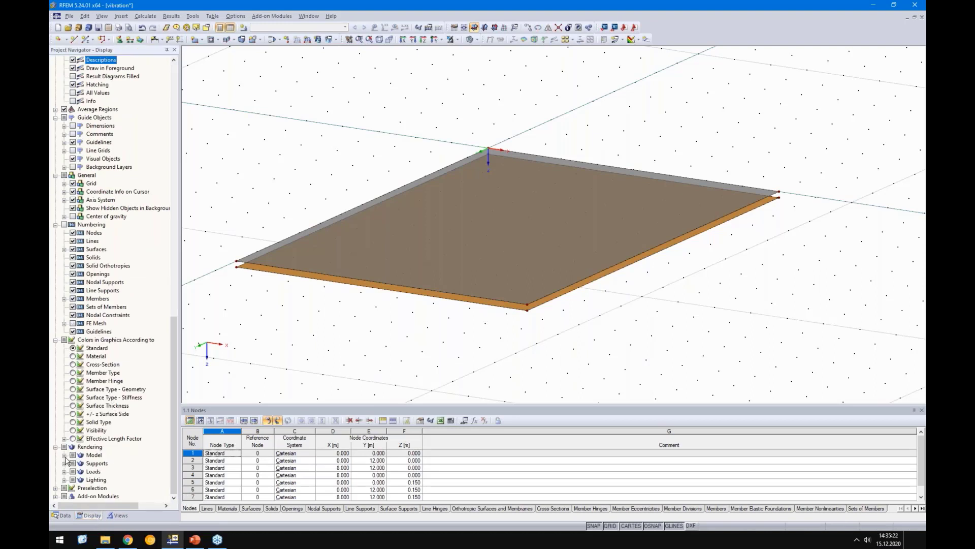
left_click(64, 456)
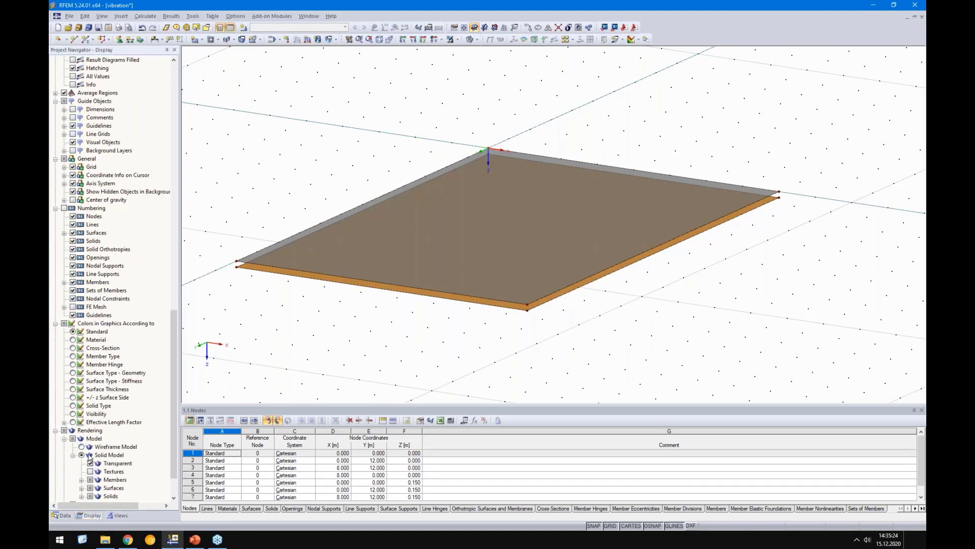
left_click(81, 446)
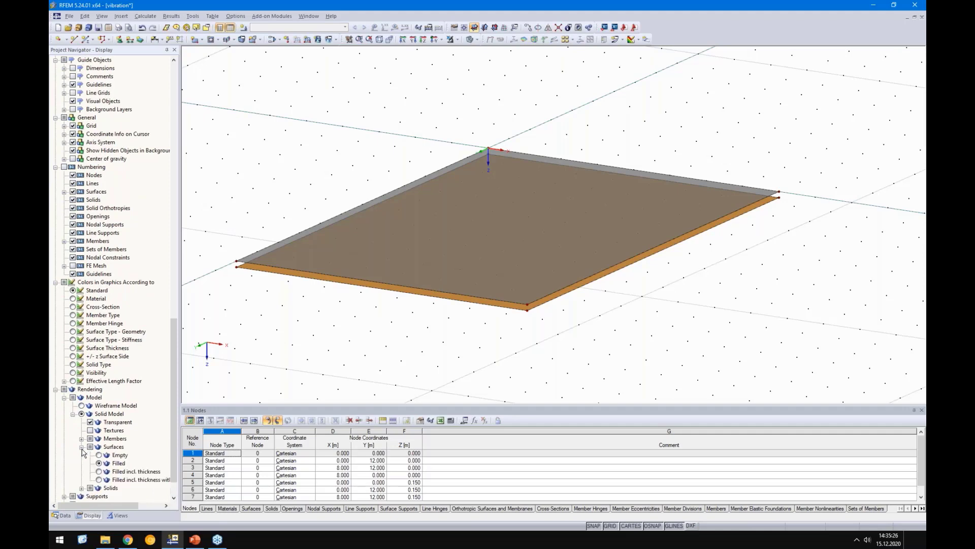
left_click(100, 479)
scroll(525, 258, "up", 5)
scroll(498, 327, "down", 1)
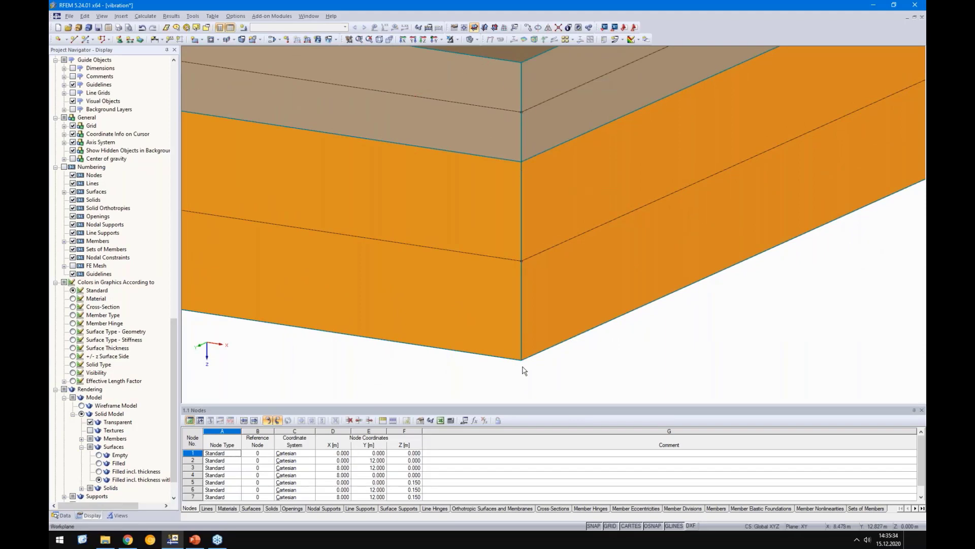
Render the model's surfaces with the plain "Filled" option and inspect the gap between the concrete and timber surfaces.
left_click(99, 463)
key("F8")
middle_click_drag(680, 344, 782, 285, "ctrl")
left_click(610, 525)
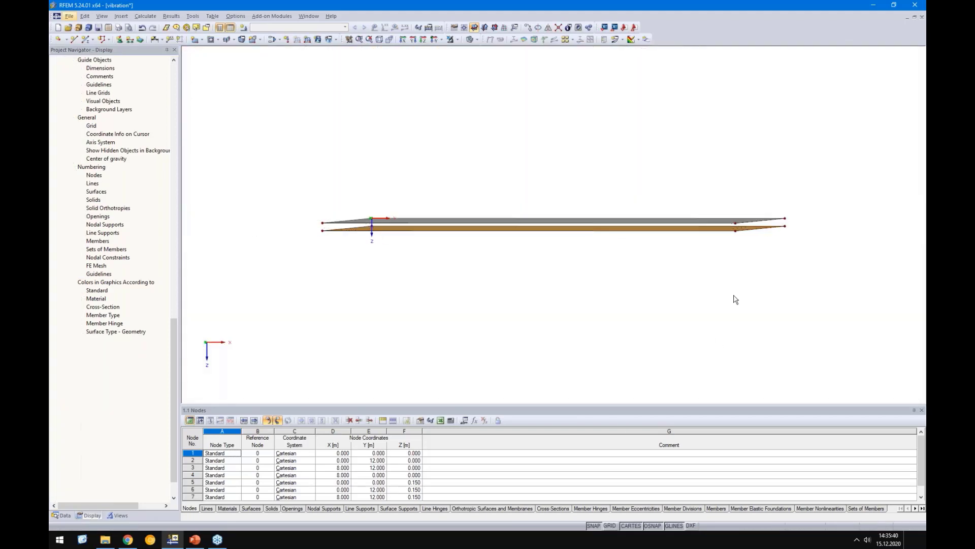
scroll(769, 253, "up", 3)
middle_click_drag(698, 245, 607, 333, "ctrl")
left_click(632, 248)
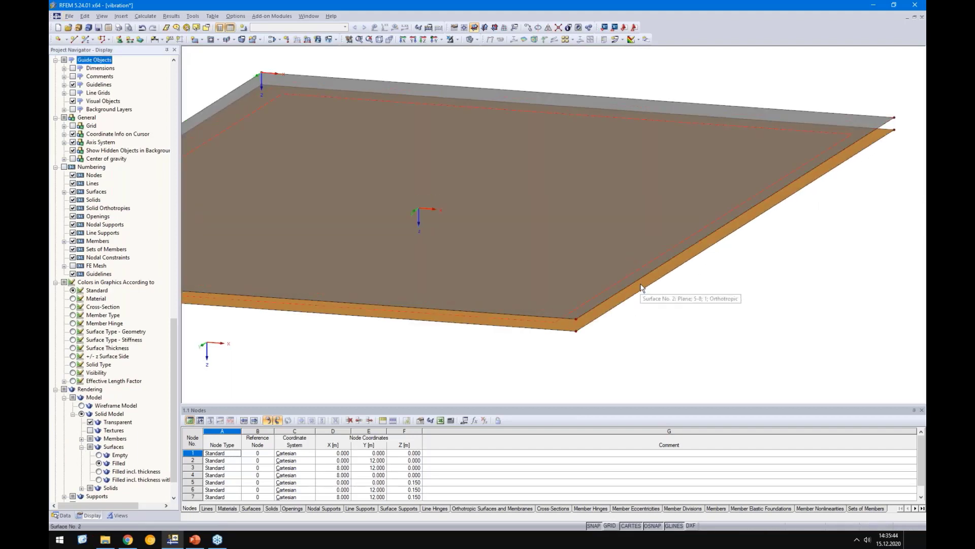
scroll(641, 288, "down", 5)
middle_click_drag(725, 257, 666, 316, "ctrl")
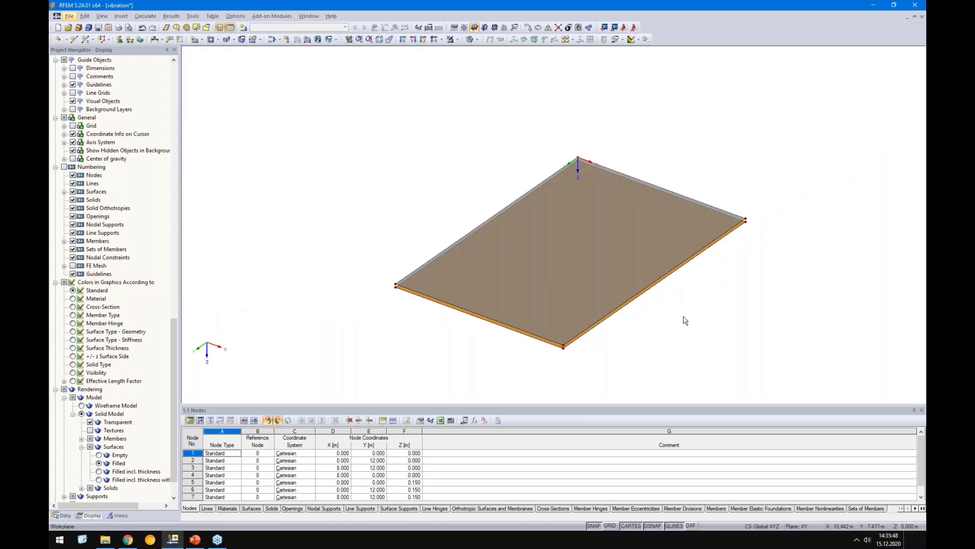
middle_click_drag(676, 328, 585, 276)
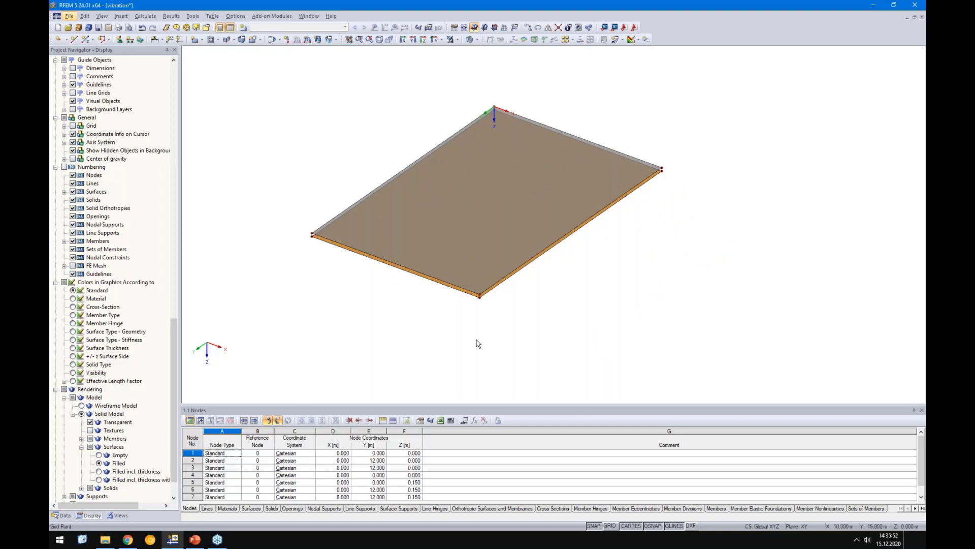
Select the concrete and timber surfaces together and create a solid with contact between them.
left_click_drag(699, 363, 283, 83)
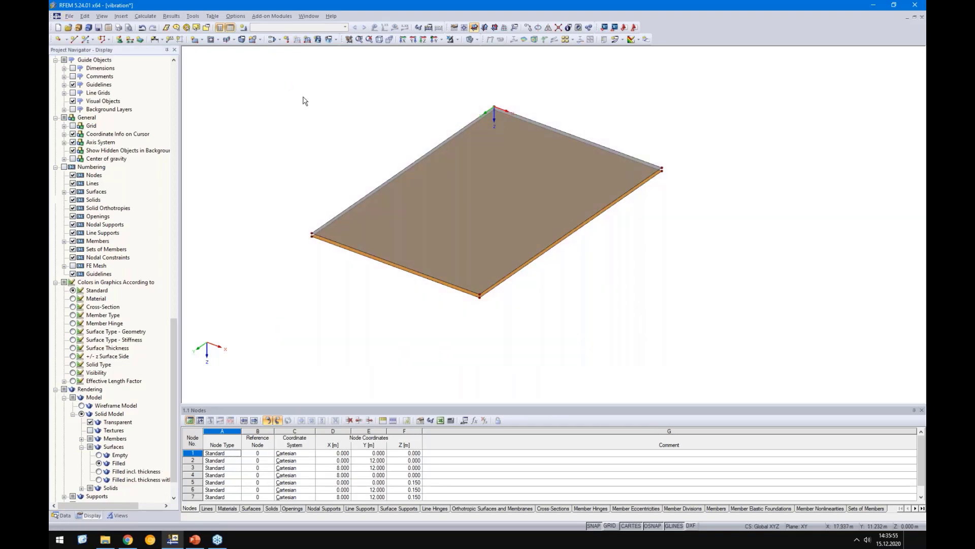
right_click(463, 213)
mouse_move(509, 219)
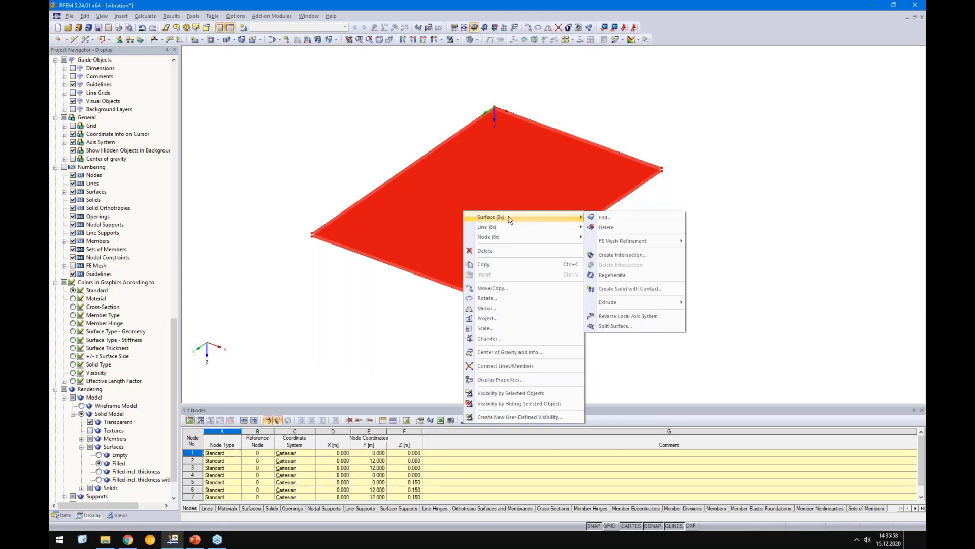
left_click(640, 290)
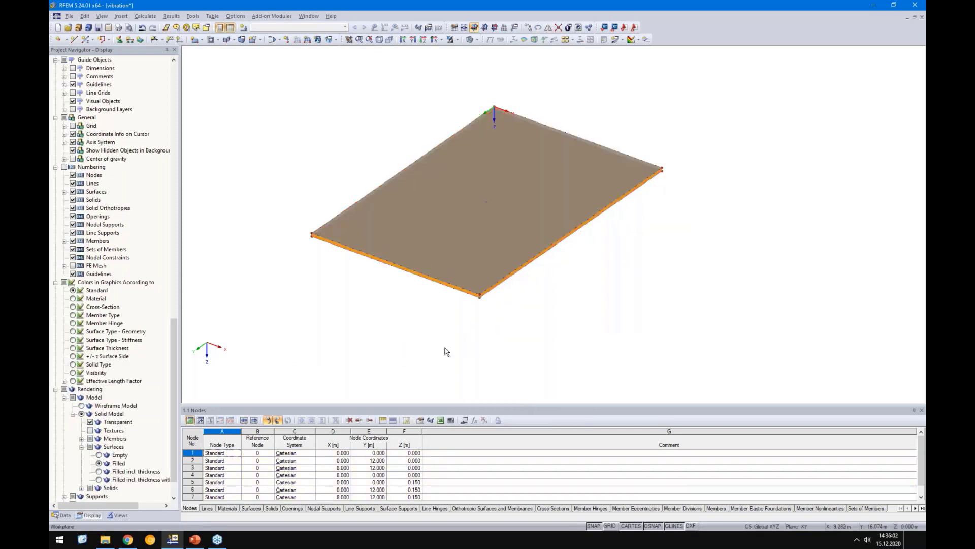
Check the stiffness type of the side surface that bounds the contact solid along the slab's long edge.
scroll(491, 296, "up", 5)
left_click(366, 306)
middle_click_drag(463, 327, 376, 303, "ctrl")
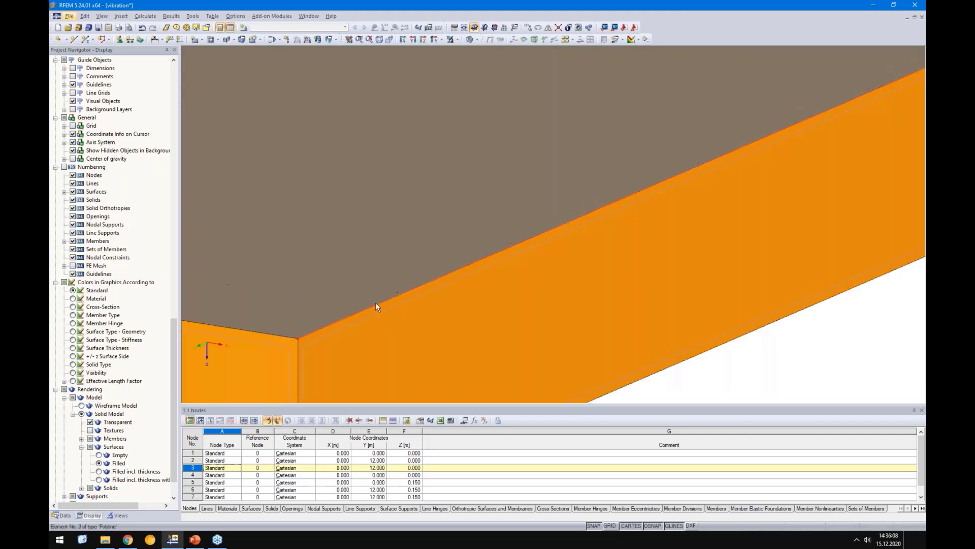
double_click(373, 308)
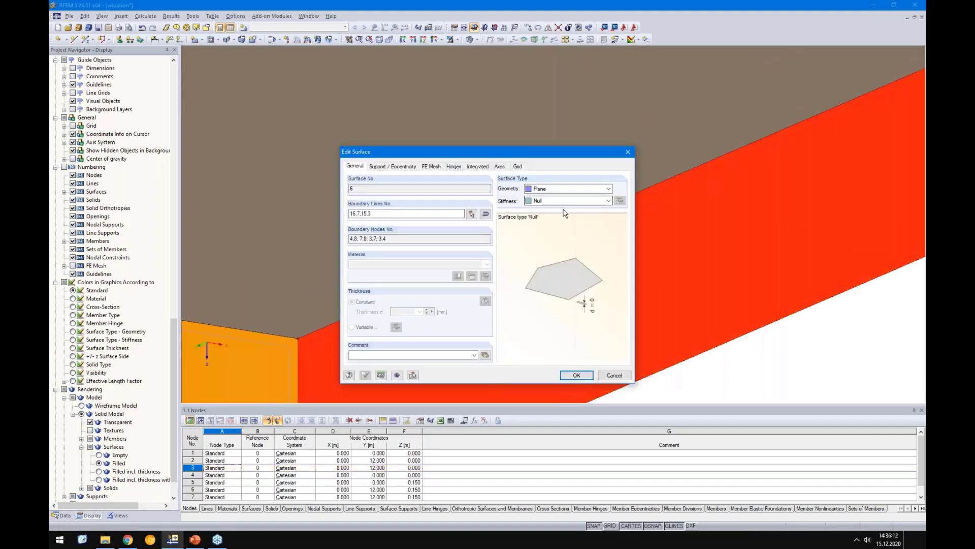
key("Escape")
scroll(519, 240, "down", 5)
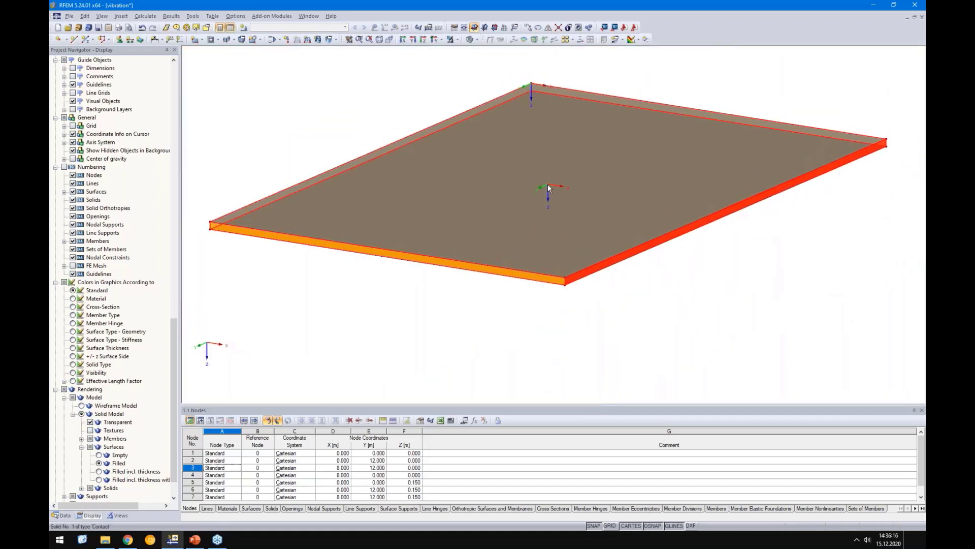
Assign Concrete C20/25 to the contact solid and pick the upper concrete surface as contact surface A.
double_click(547, 185)
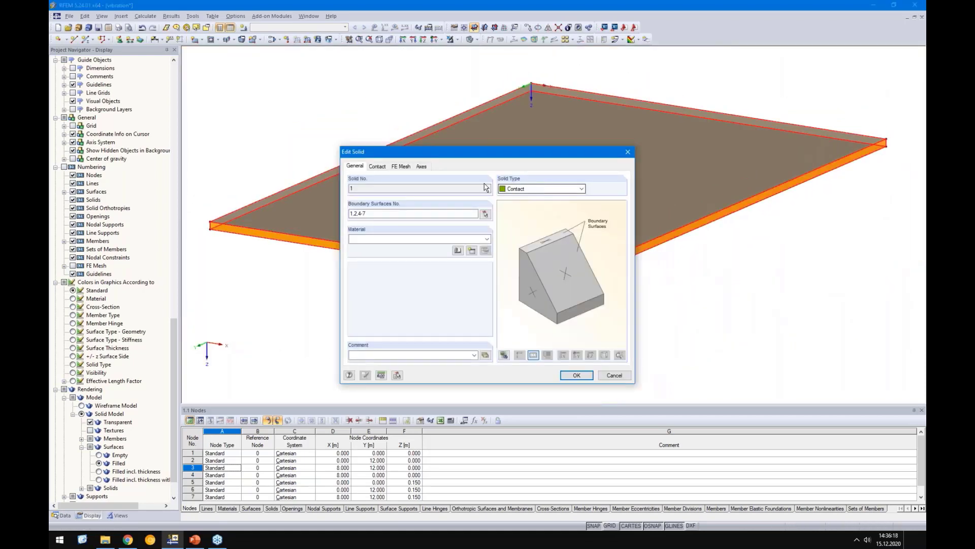
left_click(457, 239)
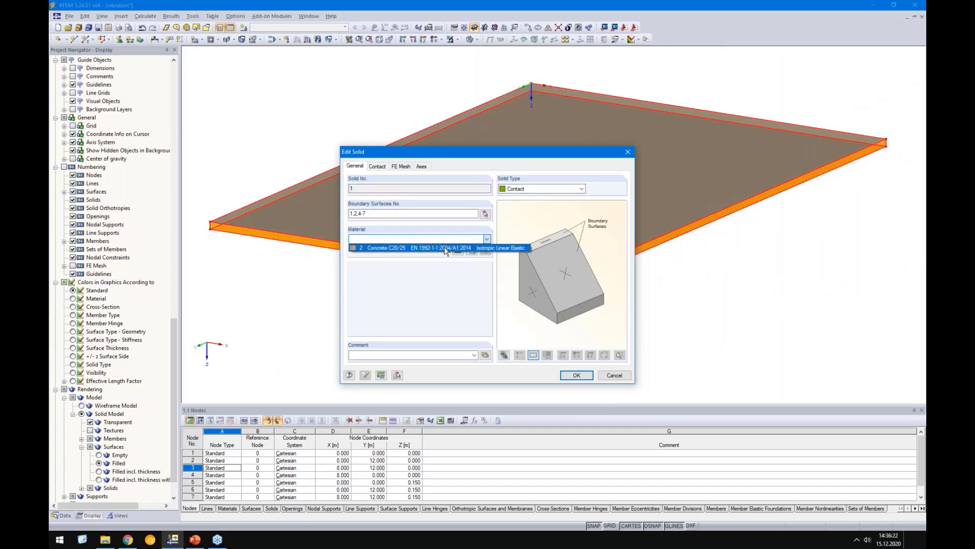
left_click(445, 248)
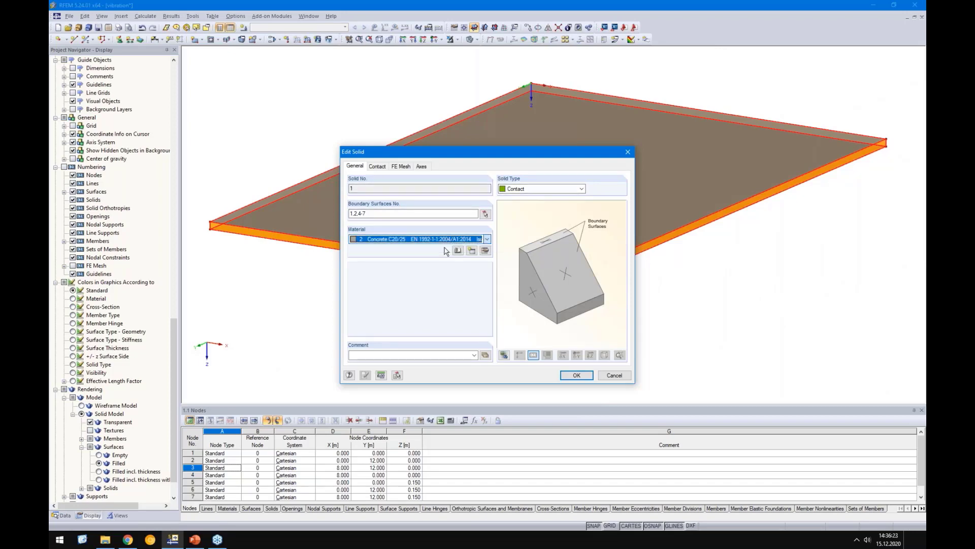
left_click(378, 169)
left_click(417, 214)
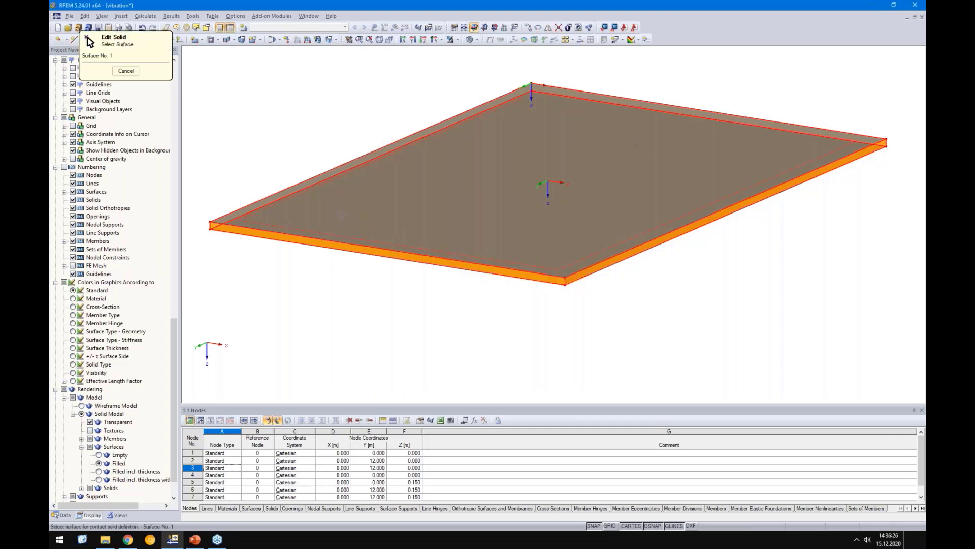
left_click(339, 218)
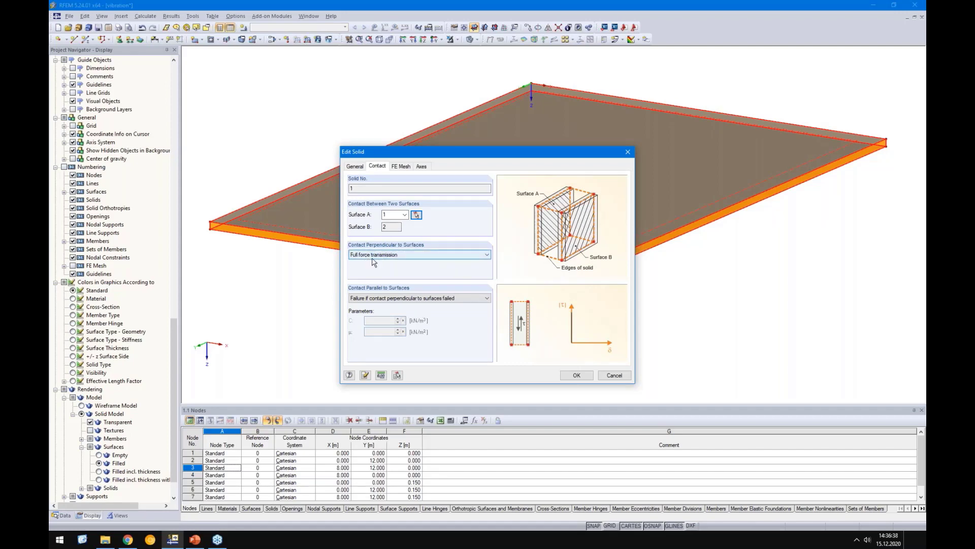
Set the solid's contact parallel to surfaces to elastic solid behavior with C = 1720000 kN/m³, the Kser value from the example slide.
left_click(413, 300)
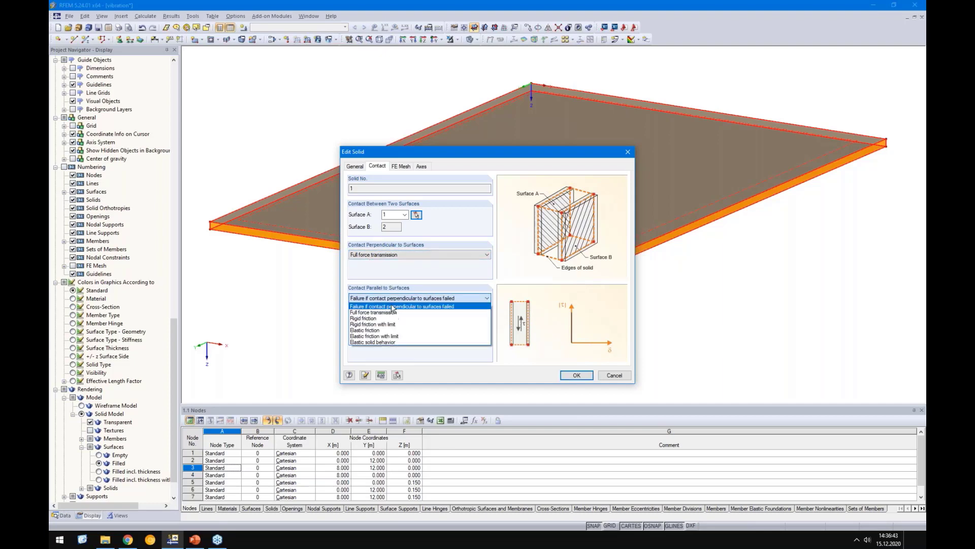
left_click(359, 343)
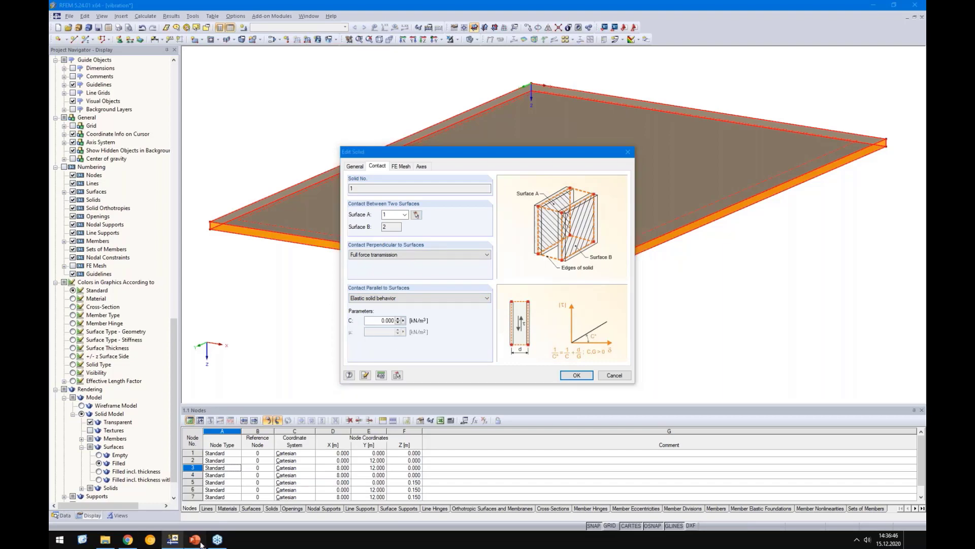
left_click(196, 540)
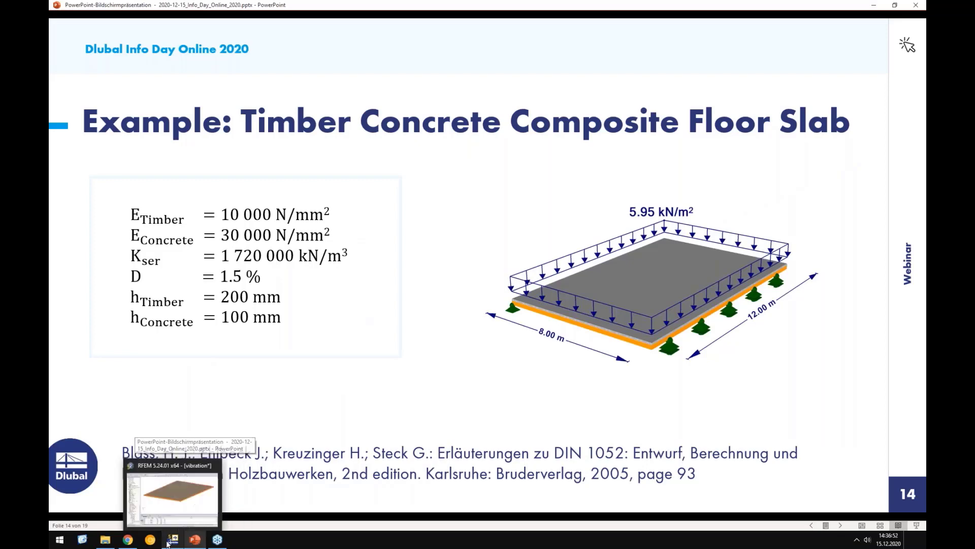
left_click(173, 540)
left_click(369, 319)
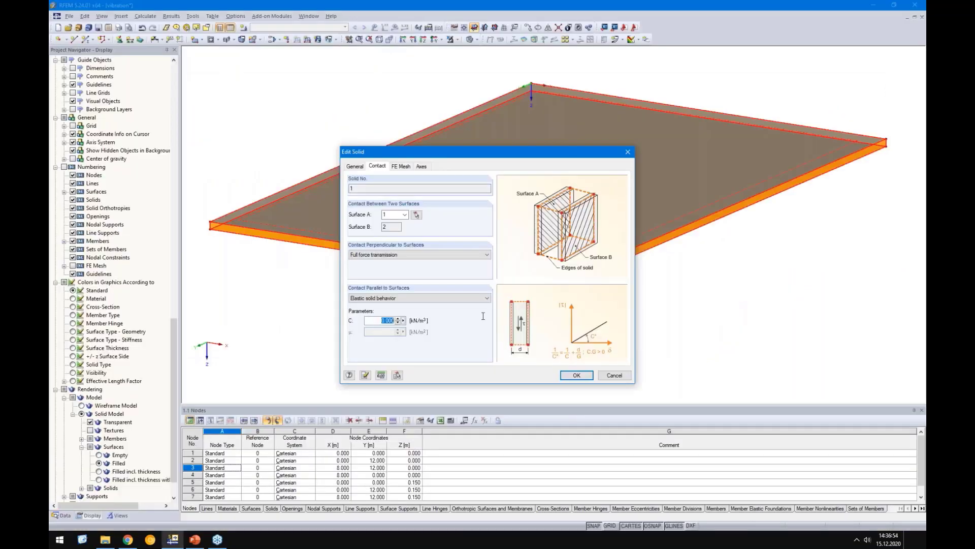
type("172")
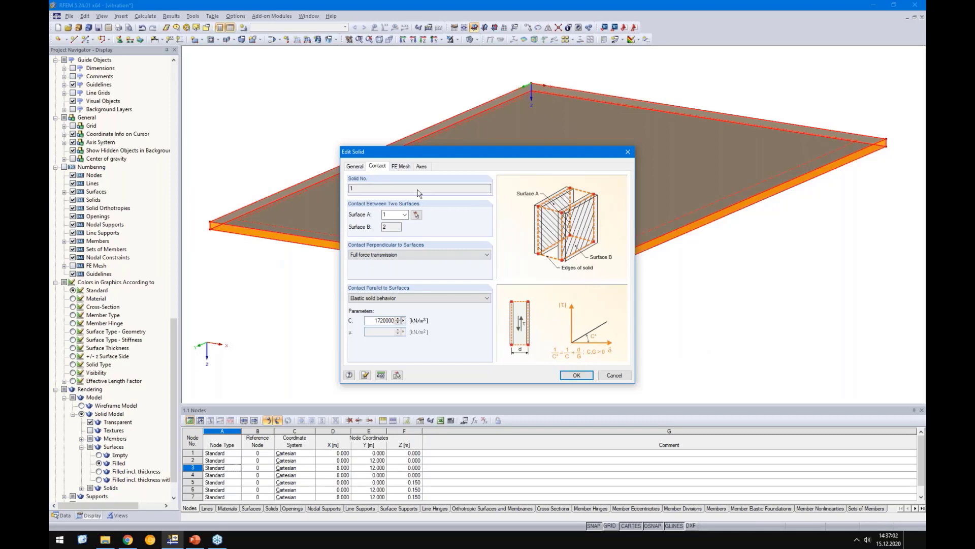
left_click(575, 375)
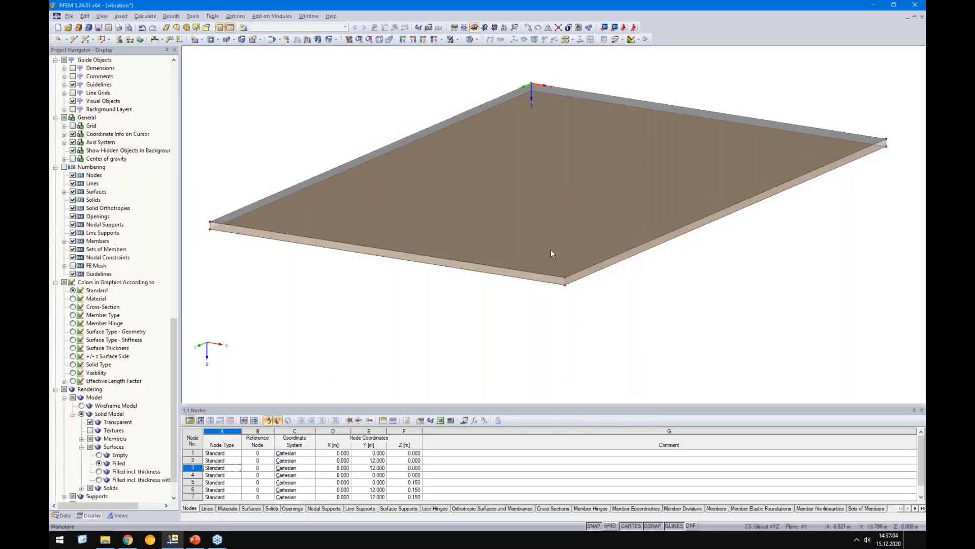
Change the stiffness type of the upper concrete surface to Standard.
double_click(541, 213)
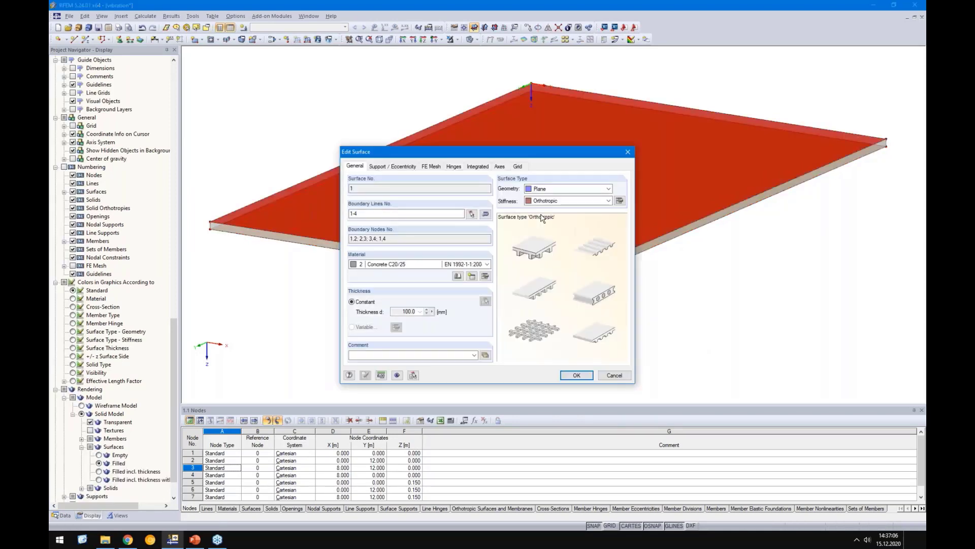
left_click(552, 202)
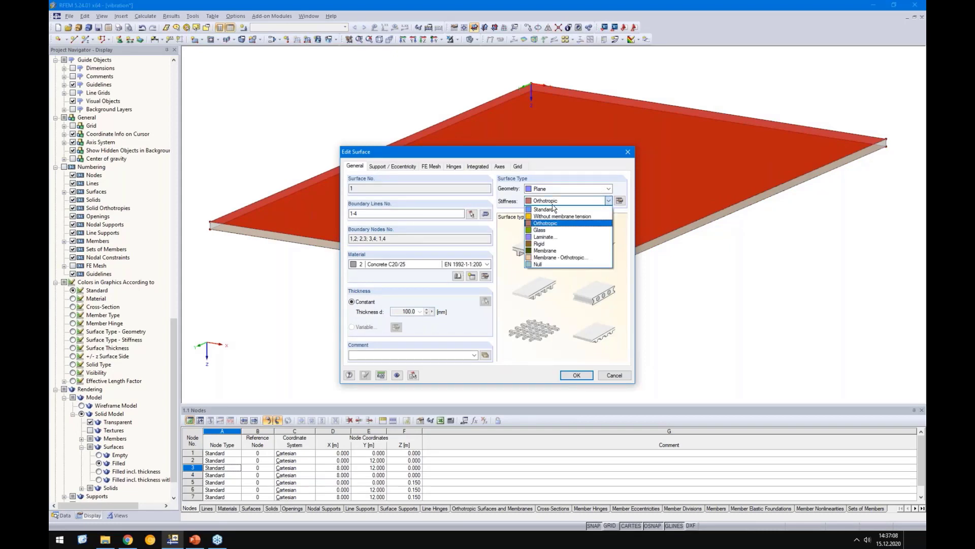
left_click(553, 209)
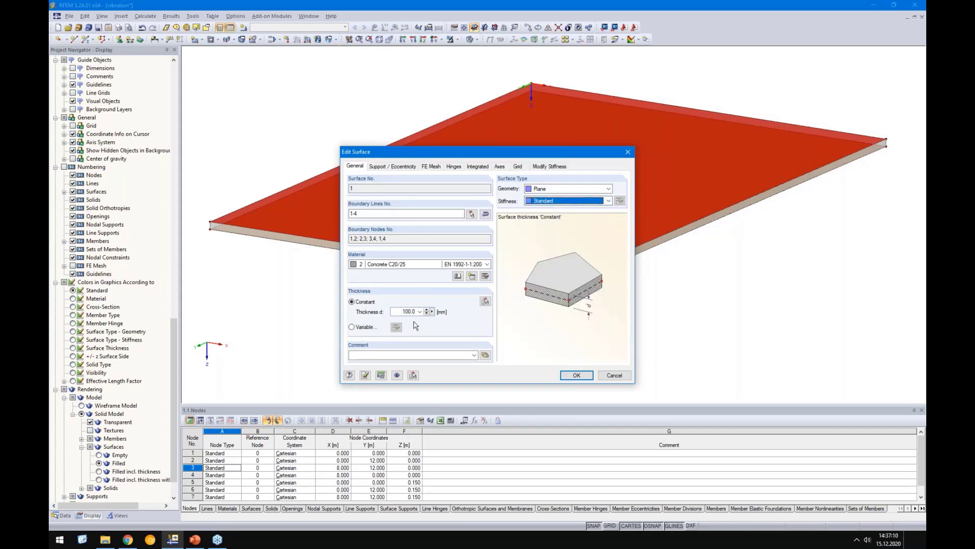
left_click(577, 375)
Check the stiffness type and material of the timber surface on the slab's underside.
middle_click_drag(529, 344, 640, 203, "ctrl")
double_click(620, 183)
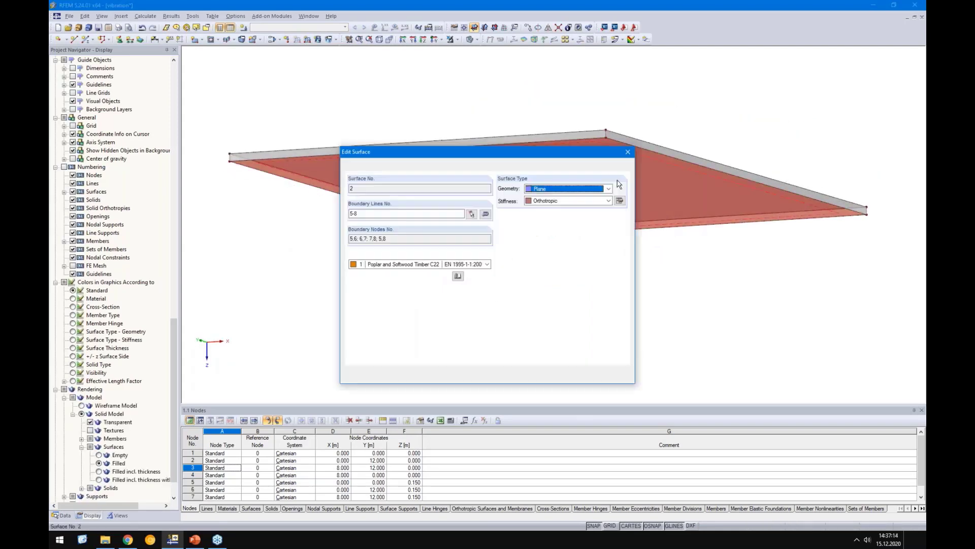
key("Escape")
middle_click_drag(631, 275, 473, 361, "ctrl")
left_click(389, 360)
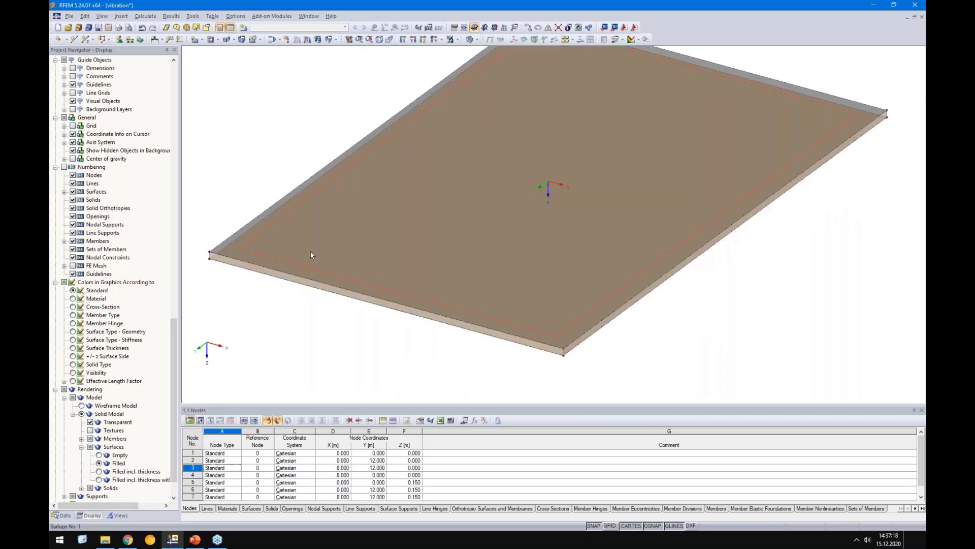
Display the slab as an opaque solid model without transparency.
left_click(450, 39)
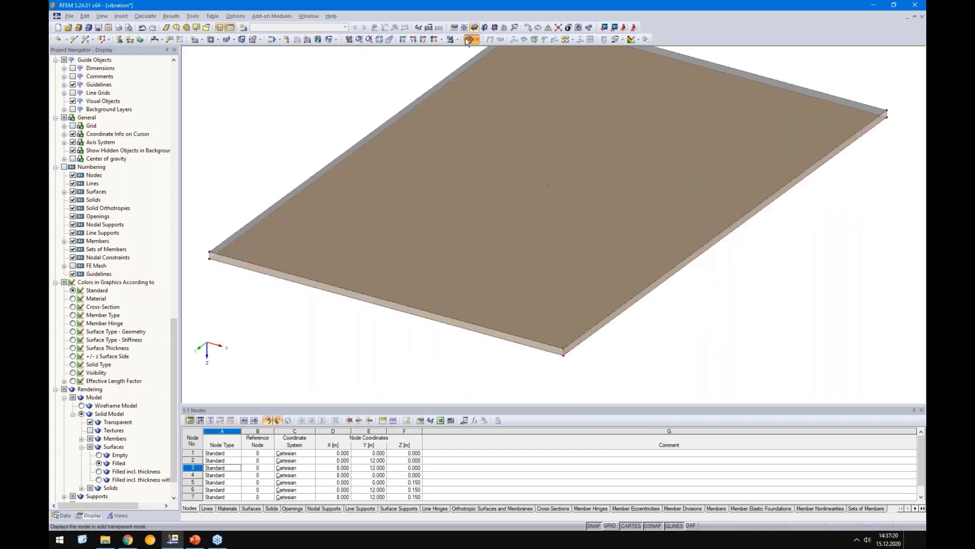
mouse_move(249, 327)
middle_mouse_down("alt")
mouse_move(296, 192)
mouse_move(244, 340)
middle_mouse_up("alt")
scroll(256, 331, "down", 1)
Define a new line support type in the global axes that is rigidly fixed only in Z.
left_click(130, 39)
left_click(489, 200)
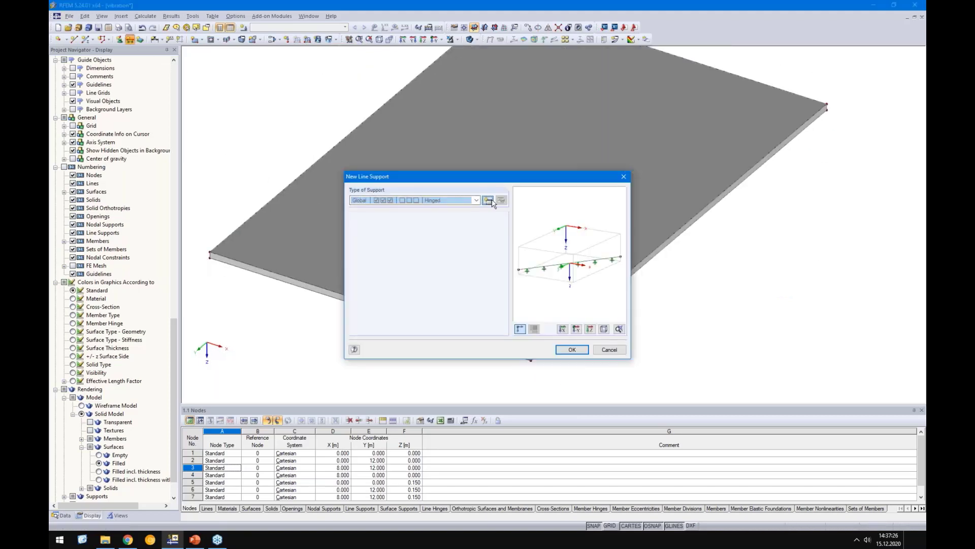
left_click(360, 274)
left_click(360, 284)
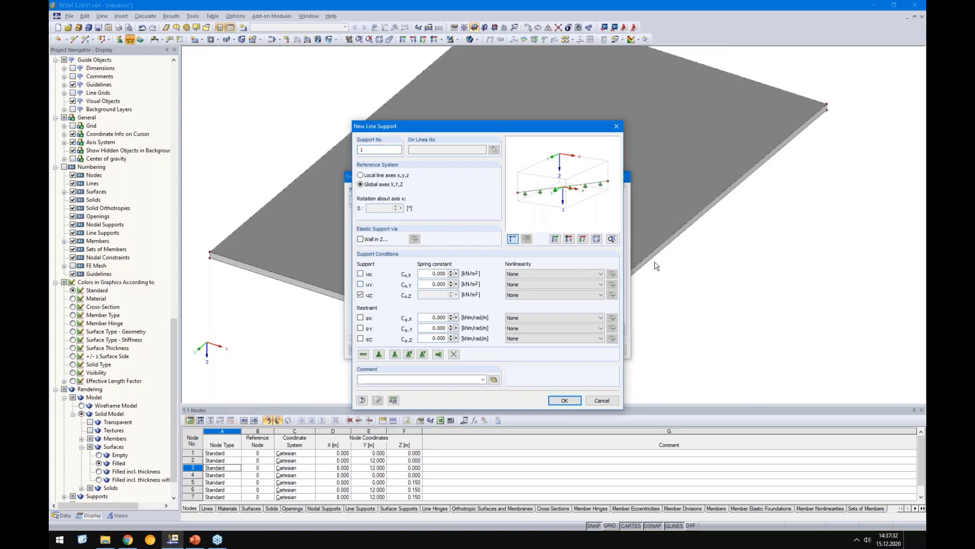
left_click(361, 295)
left_click(360, 274)
left_click(360, 284)
left_click(360, 284)
left_click(360, 274)
Give the new line support type translational spring constants in X and Y.
type("1")
left_click_drag(439, 284, 445, 284)
type("0")
key("BackSpace")
key("BackSpace")
left_click(564, 400)
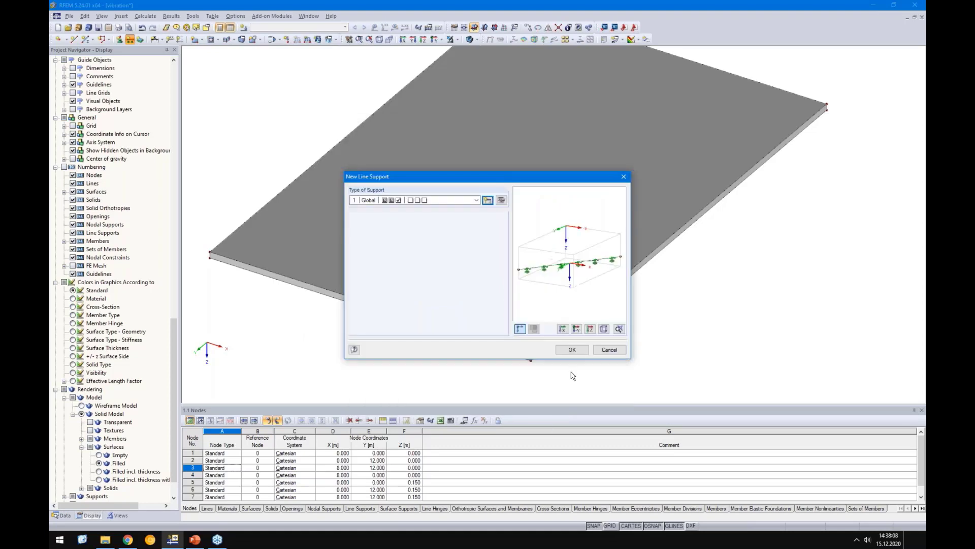
Place the line support along the lower 12 m edge of the slab at X = 8 m.
left_click(570, 348)
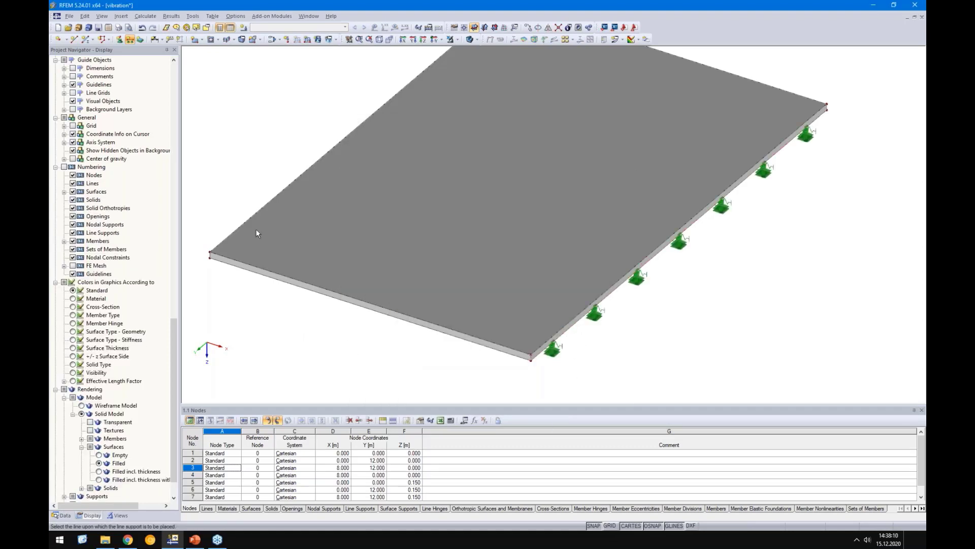
middle_click_drag(258, 300, 392, 354, "ctrl")
scroll(391, 355, "down", 2)
key("Escape")
middle_click_drag(315, 328, 309, 271)
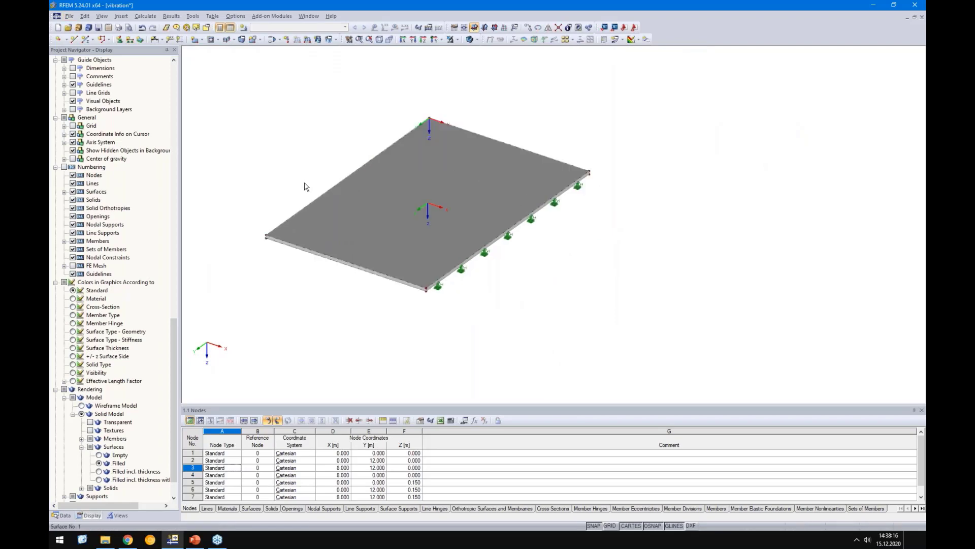
Create permanent load case LC1 with the description "mass" and deactivate its self-weight.
left_click(243, 28)
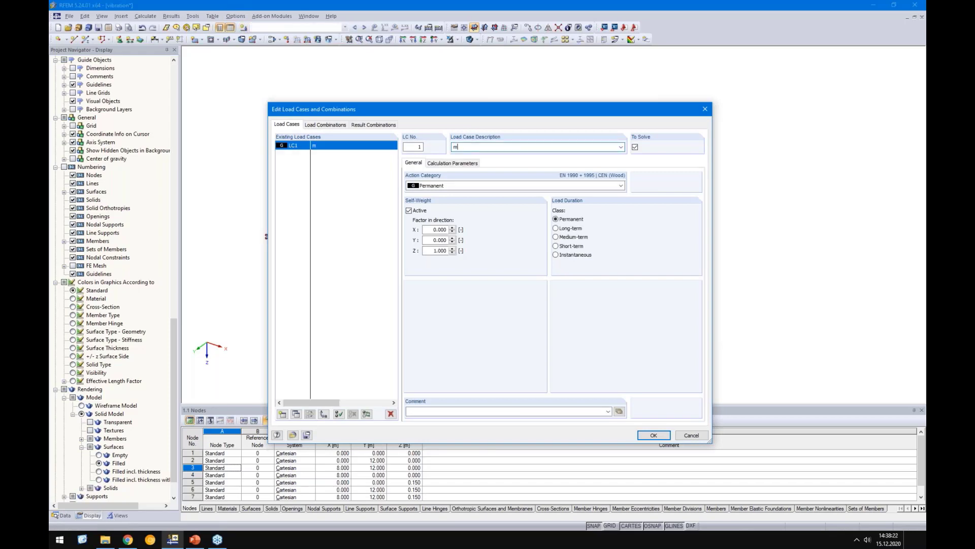
left_click(408, 211)
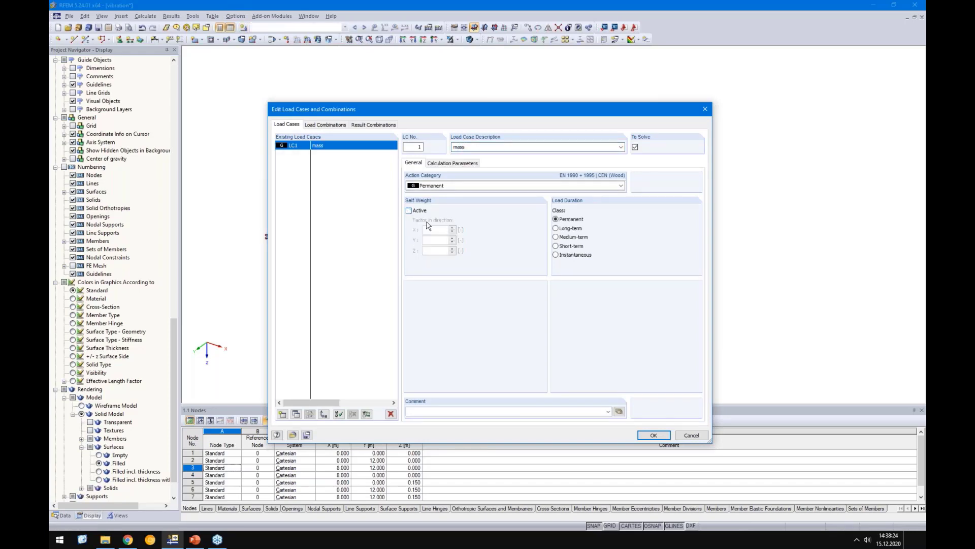
left_click(654, 434)
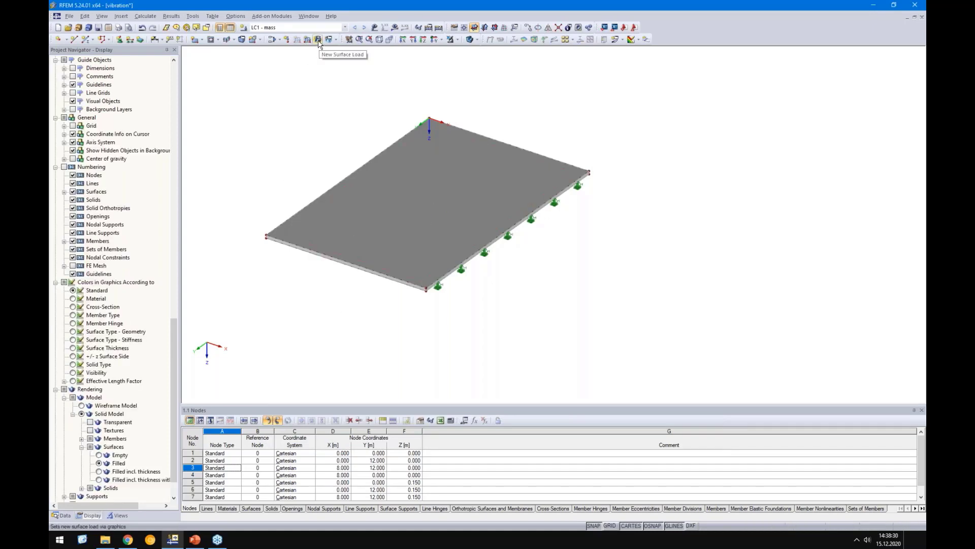
Apply a uniform surface load of 5.95 kN/m² in global ZL to the slab's top surface.
left_click(318, 40)
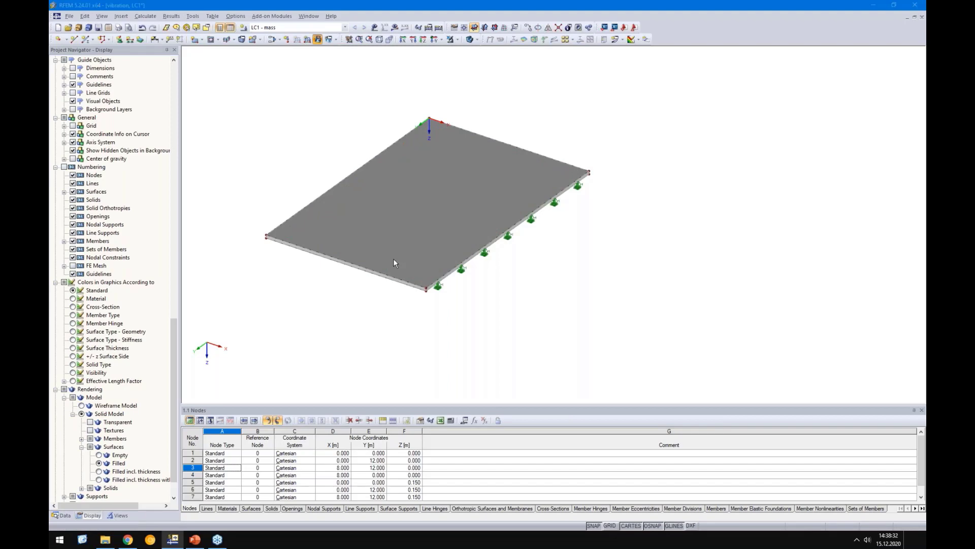
left_click_drag(399, 317, 517, 321)
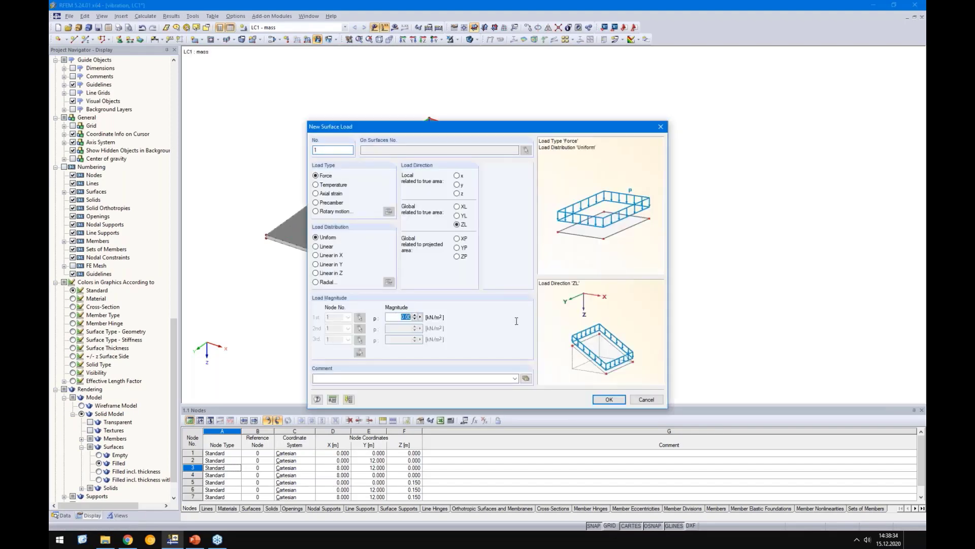
type("5.95")
key("Return")
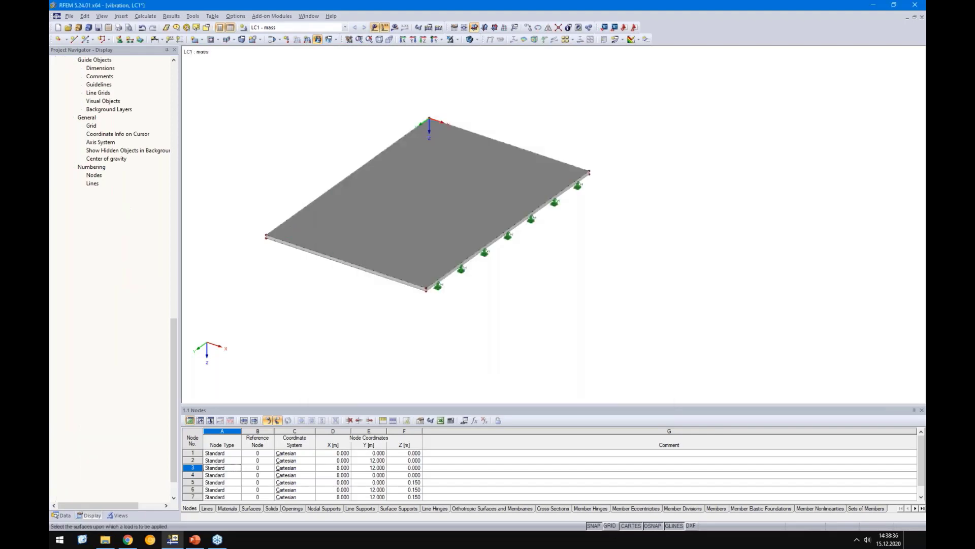
left_click(456, 241)
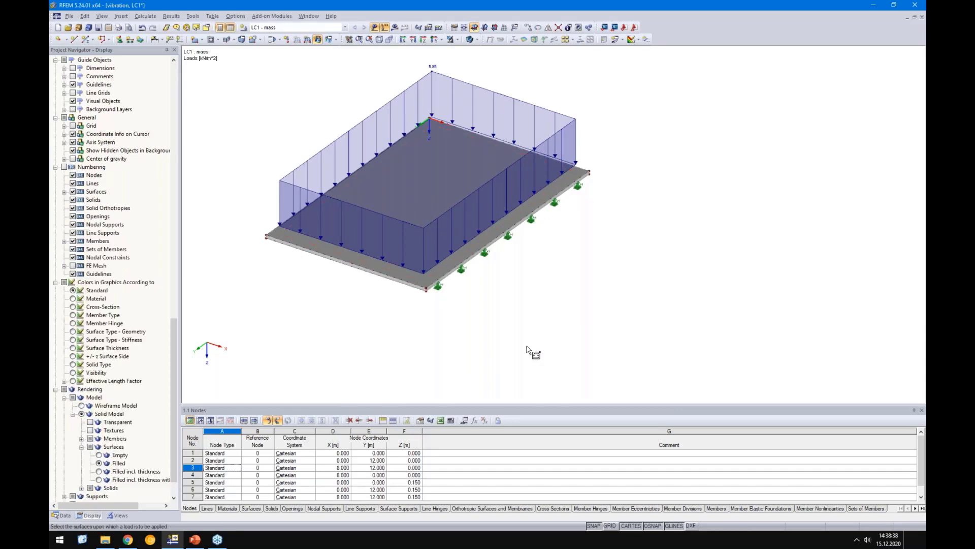
key("Escape")
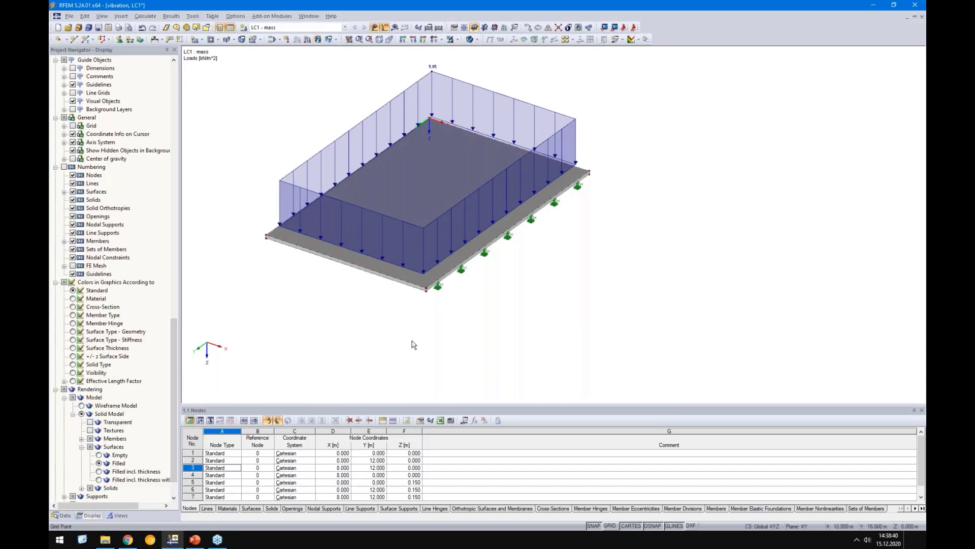
Set the target length of finite elements to 0.2 m and regenerate the FE mesh.
left_click(145, 16)
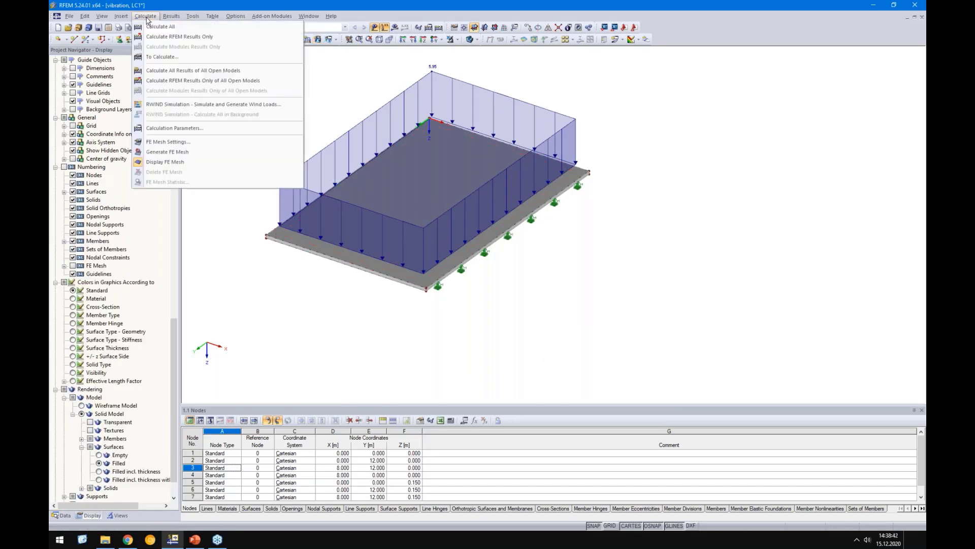
left_click(151, 146)
double_click(392, 162)
type("0,2")
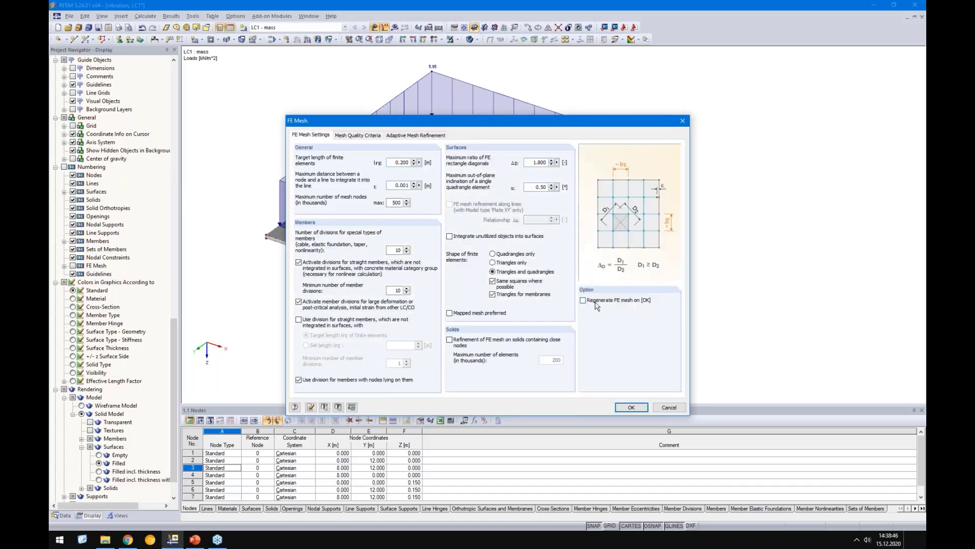
left_click(632, 407)
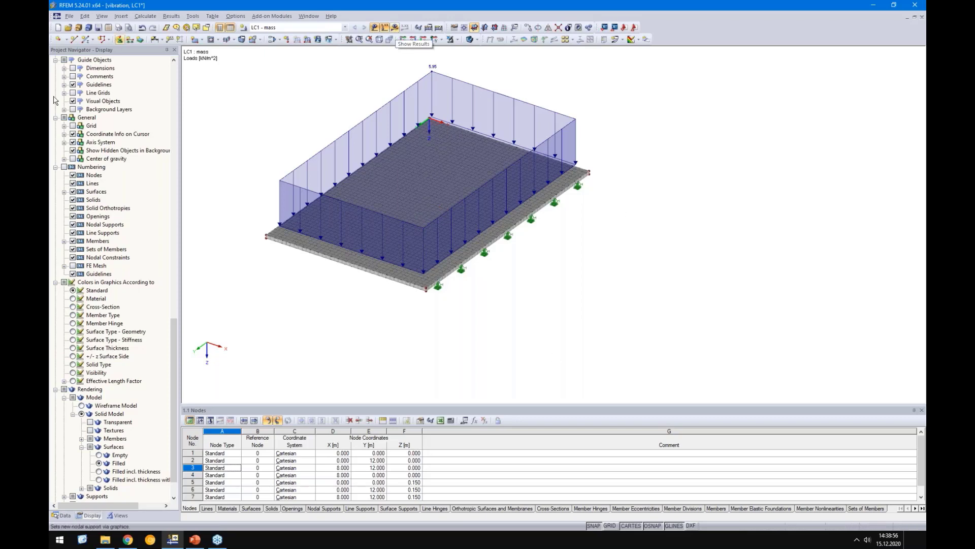
Copy the top slab surface together with its load along the X direction, clear of the original slab, using the grid for placement.
scroll(376, 379, "down", 1)
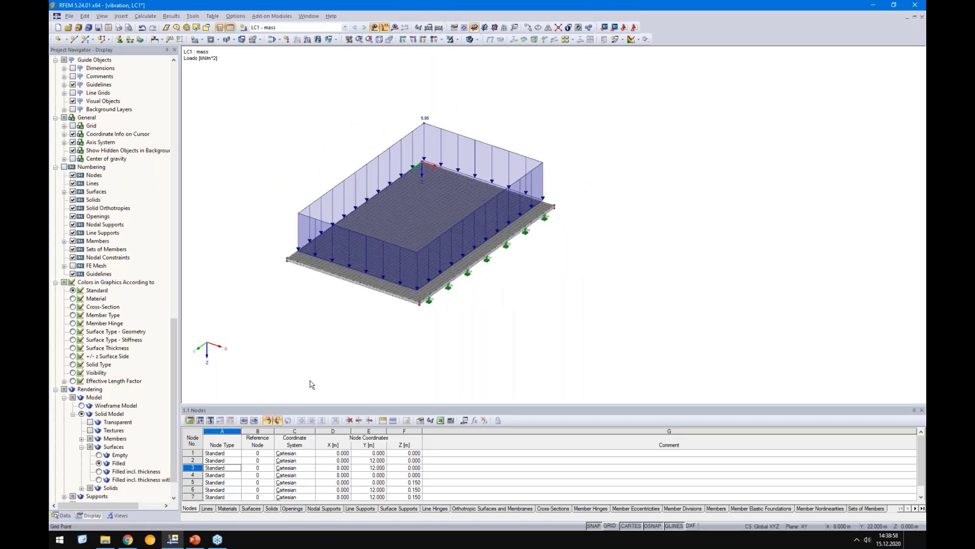
middle_click_drag(311, 384, 431, 396, "alt")
left_click(617, 527)
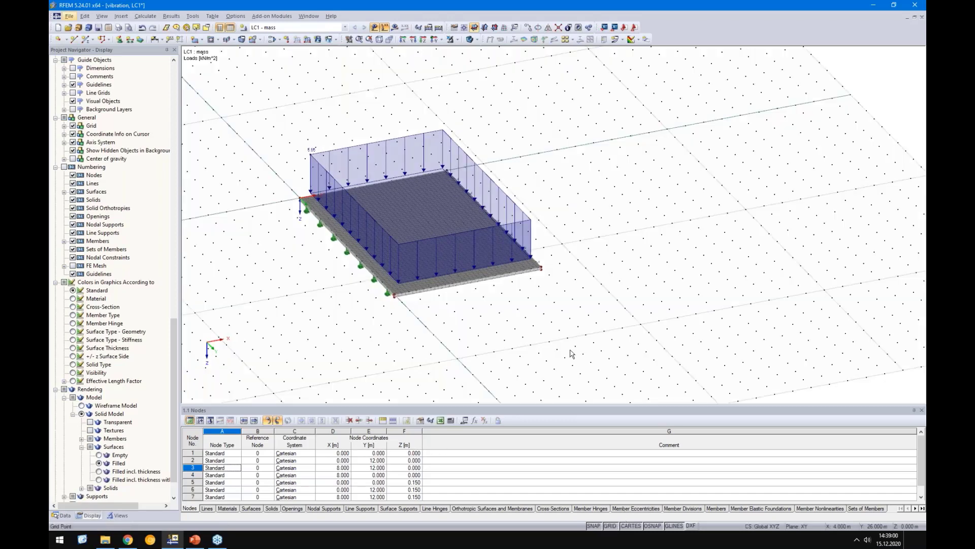
scroll(564, 340, "up", 2)
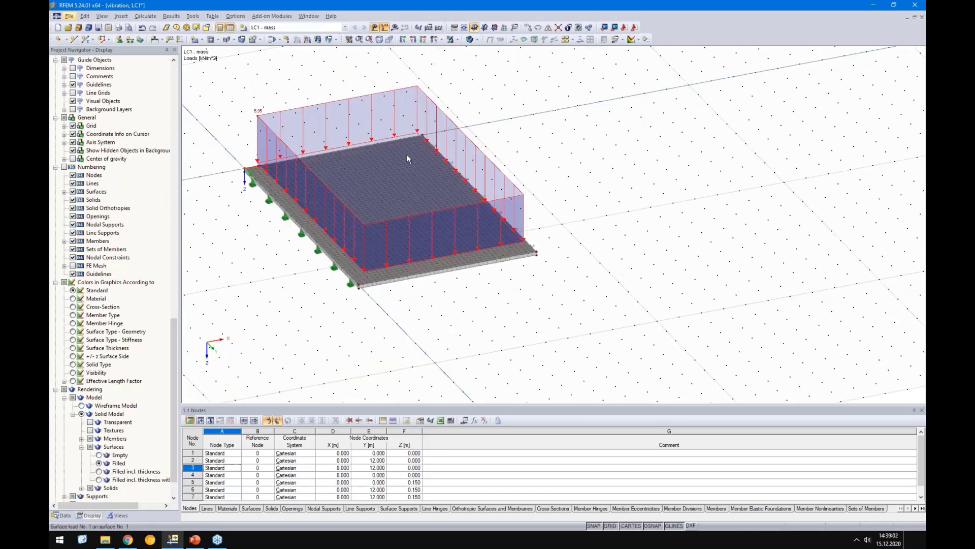
left_click(393, 217)
left_click_drag(418, 112, 770, 72, "ctrl")
left_click(790, 238)
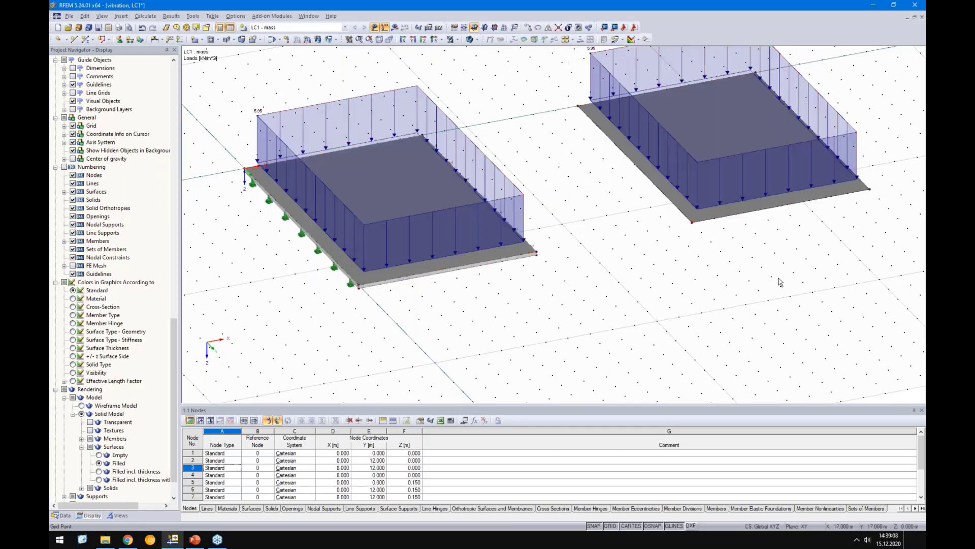
middle_click_drag(771, 289, 564, 340, "ctrl")
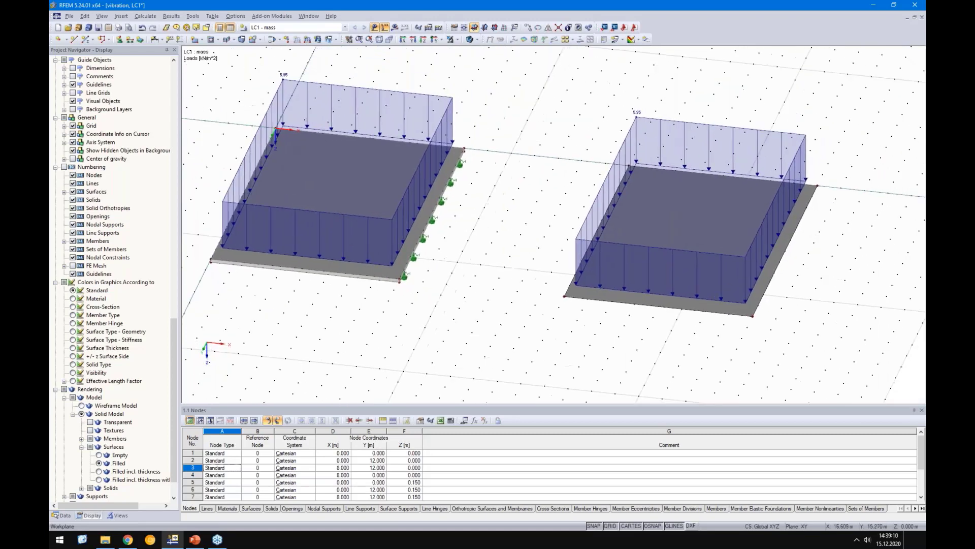
left_click(610, 526)
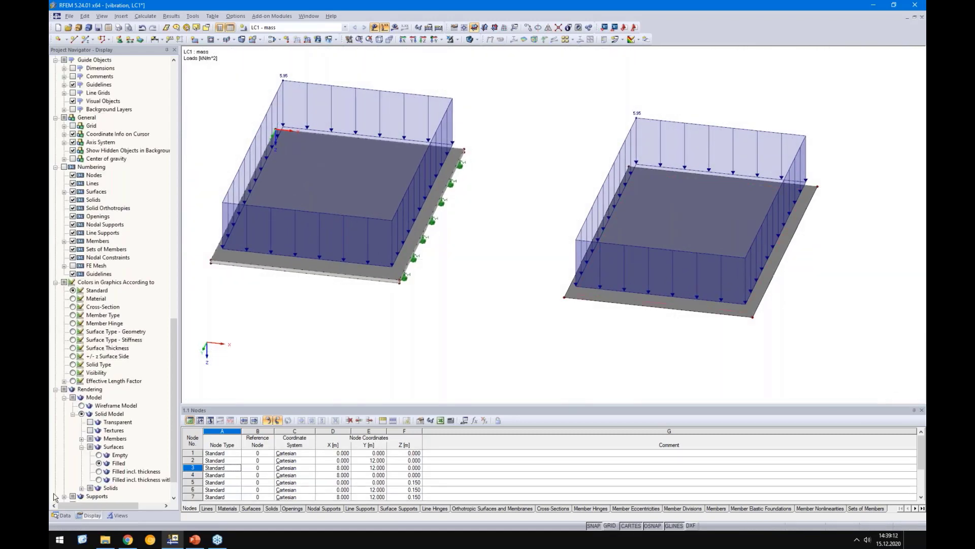
Start a new surface release and assign the copied plane surface as its original surface.
left_click(59, 515)
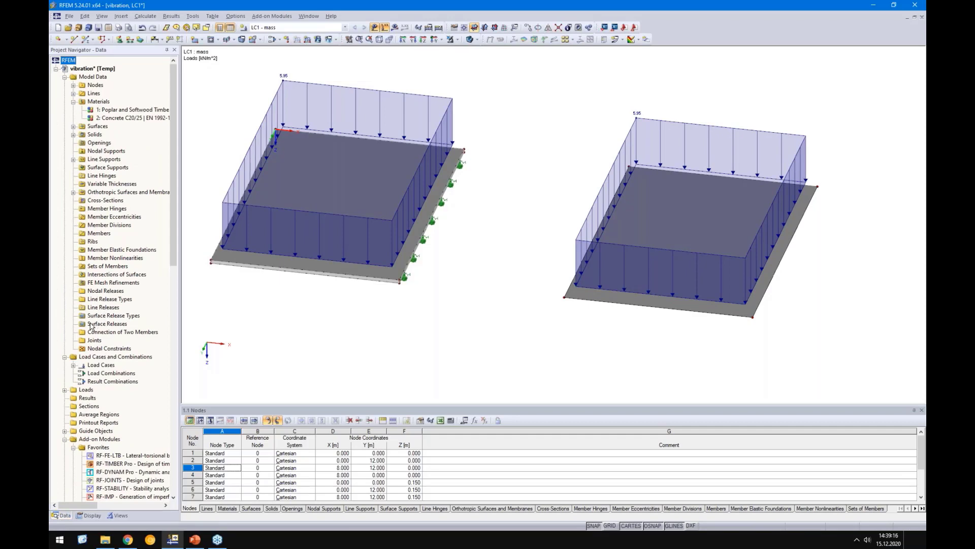
right_click(91, 326)
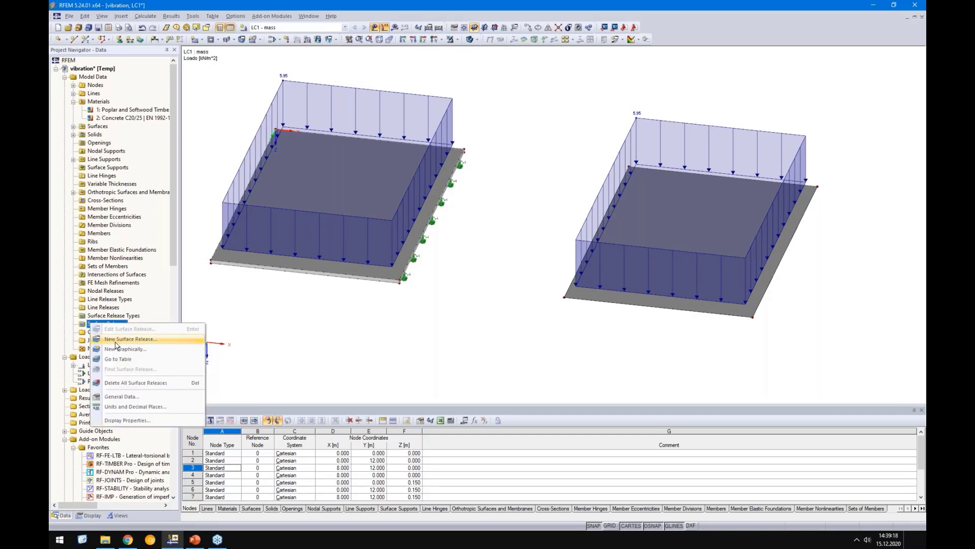
left_click(115, 341)
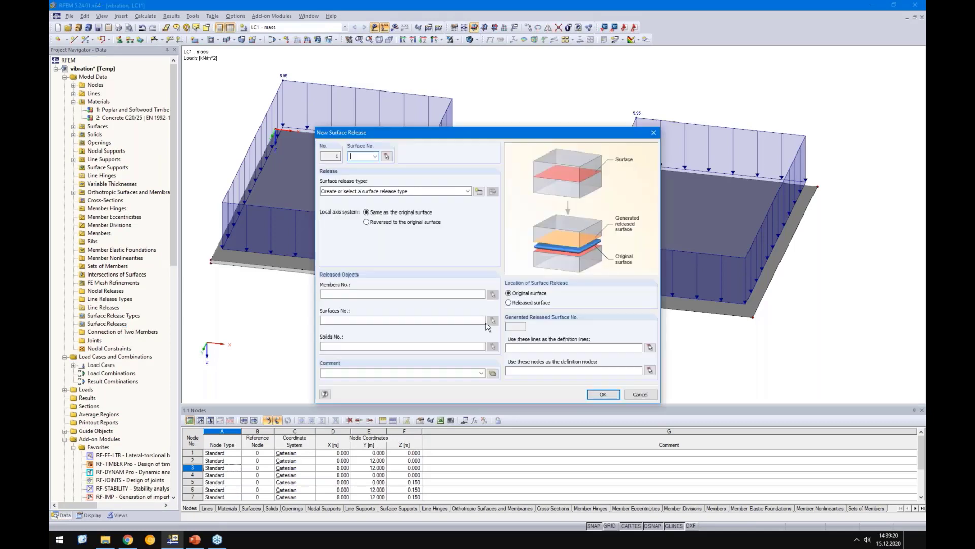
left_click(386, 156)
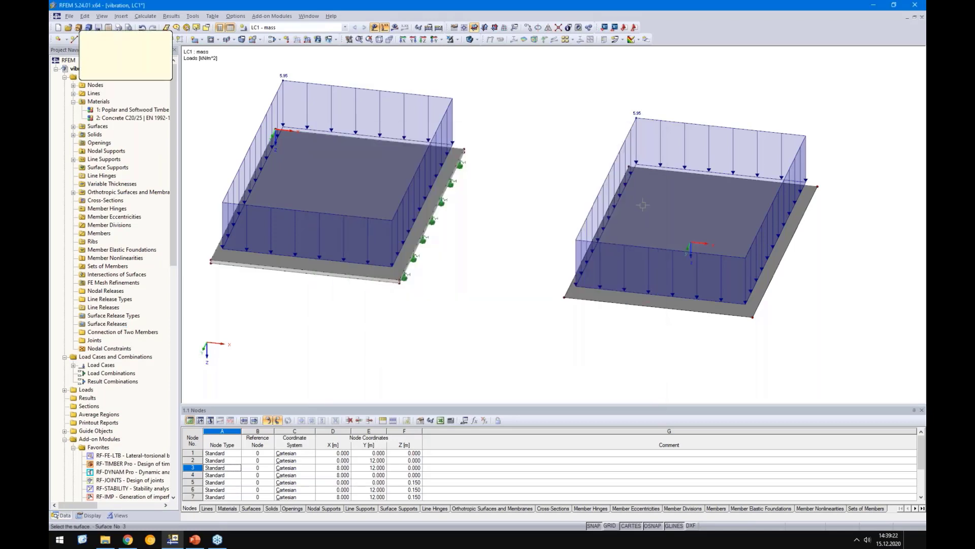
left_click(711, 244)
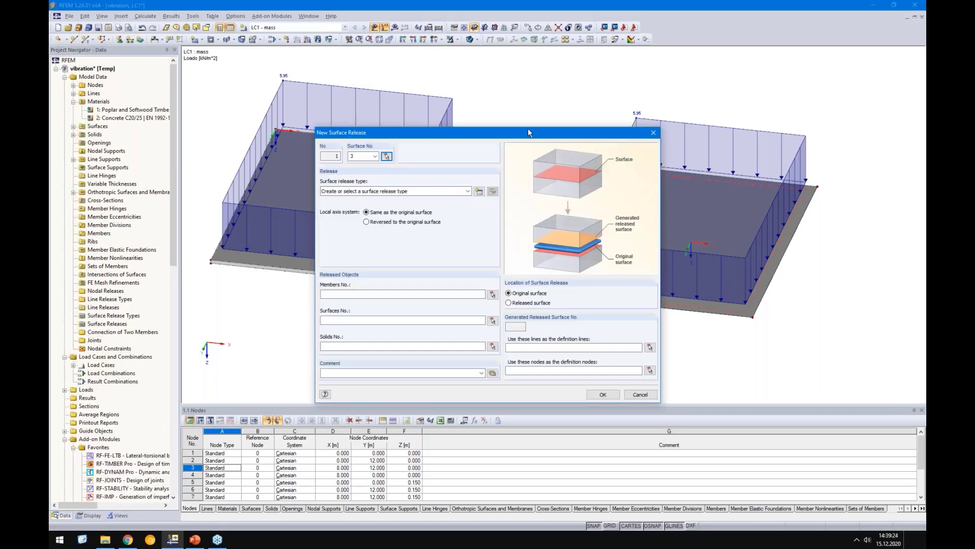
left_click_drag(516, 129, 394, 98)
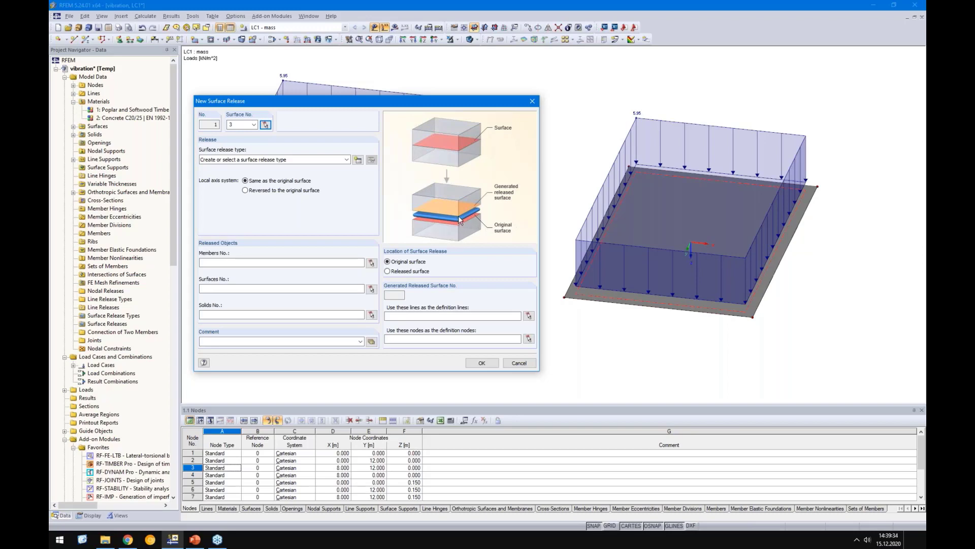
Create a surface release type with spring constants of 1720000 kN/m³ for ux and uy, and apply it to the copied surface's release.
left_click(358, 160)
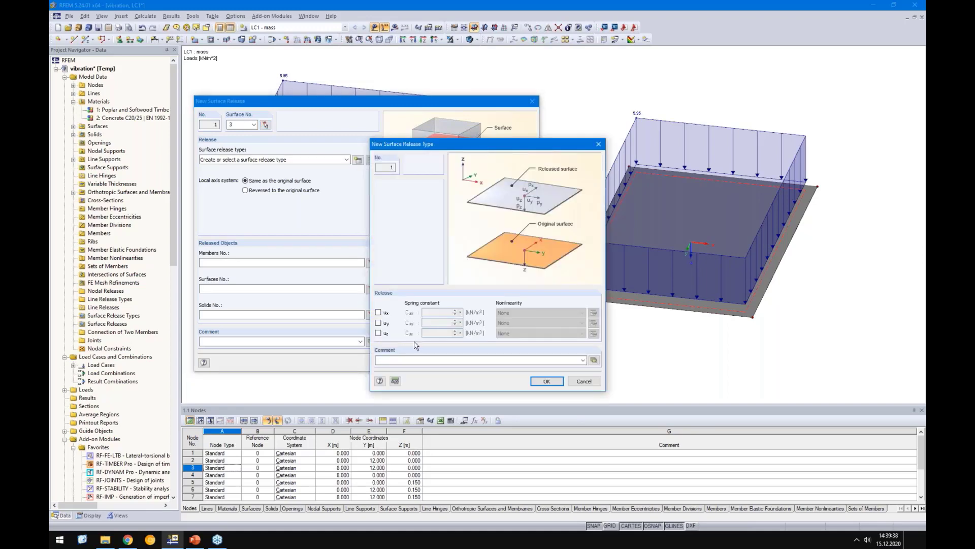
left_click(378, 312)
left_click(378, 323)
double_click(428, 312)
type("1")
key("Tab")
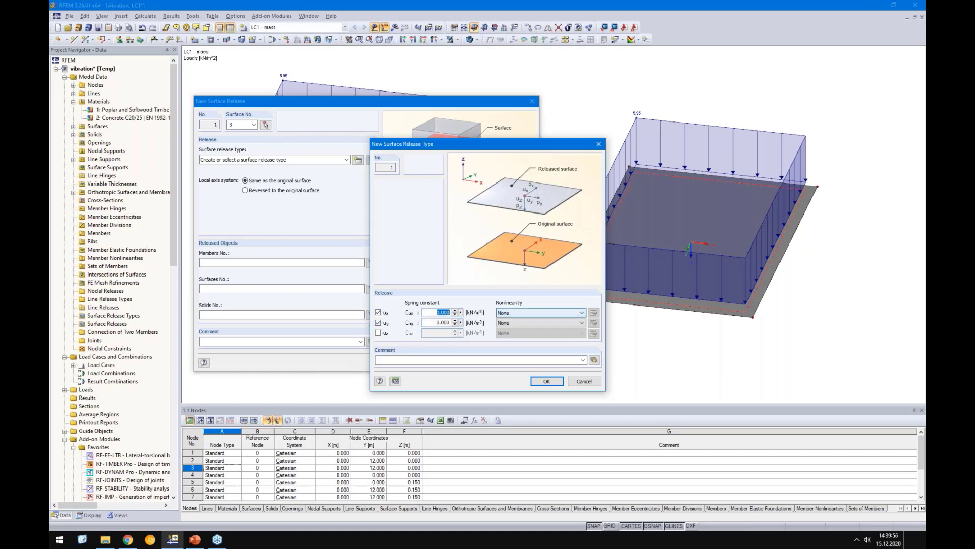
type("720000")
left_click(444, 323)
double_click(444, 323)
type("1")
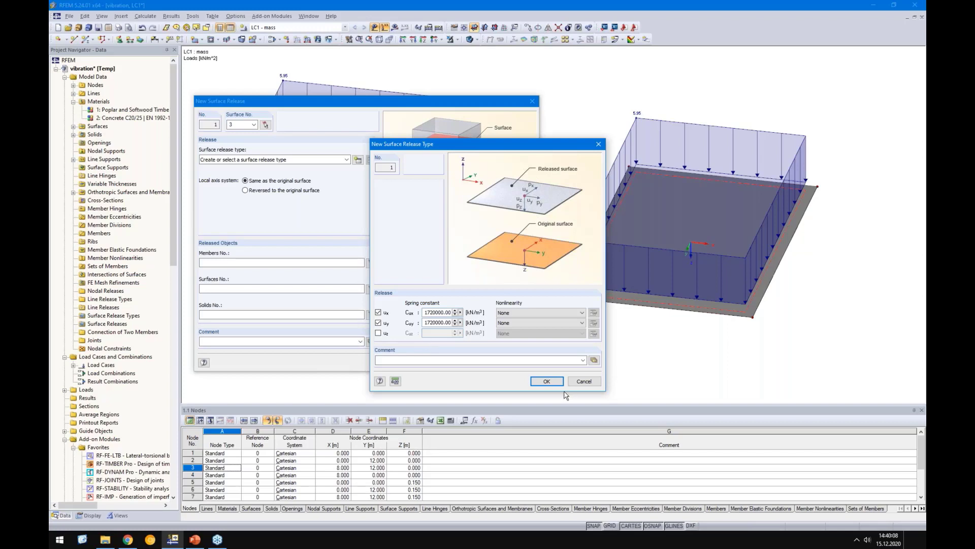
left_click(548, 382)
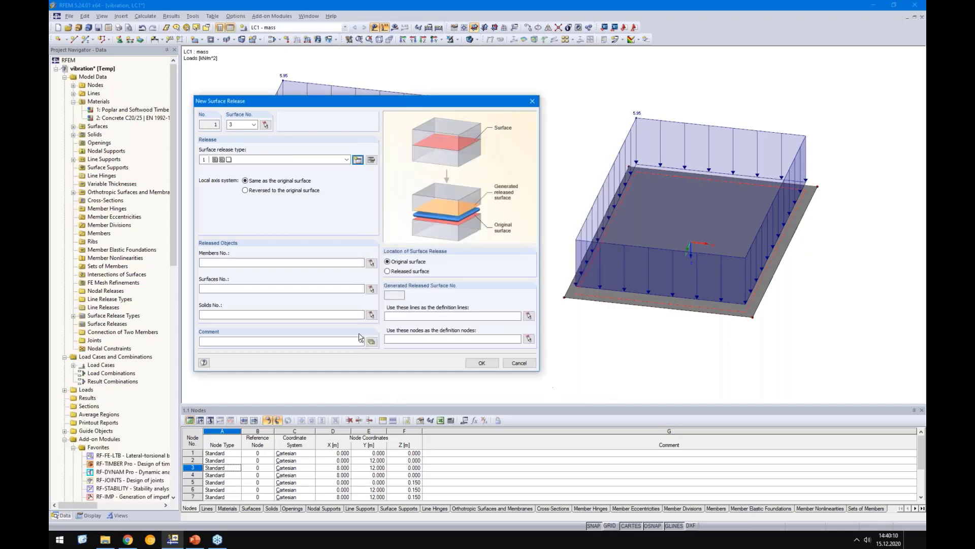
left_click(231, 288)
left_click(481, 363)
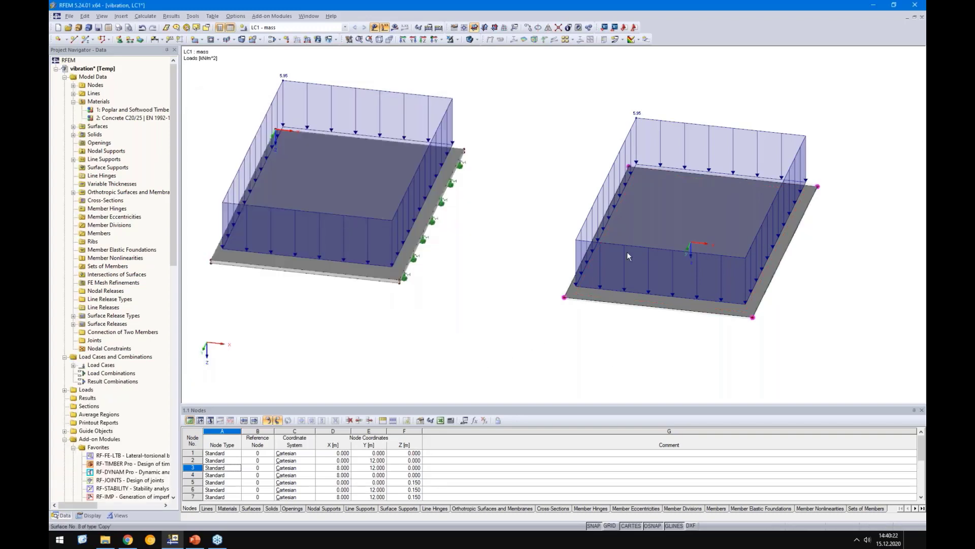
Change the surface generated by the release to orthotropic stiffness with a constant thickness of 200 mm in the softwood timber material.
left_click(647, 231)
left_click(455, 243)
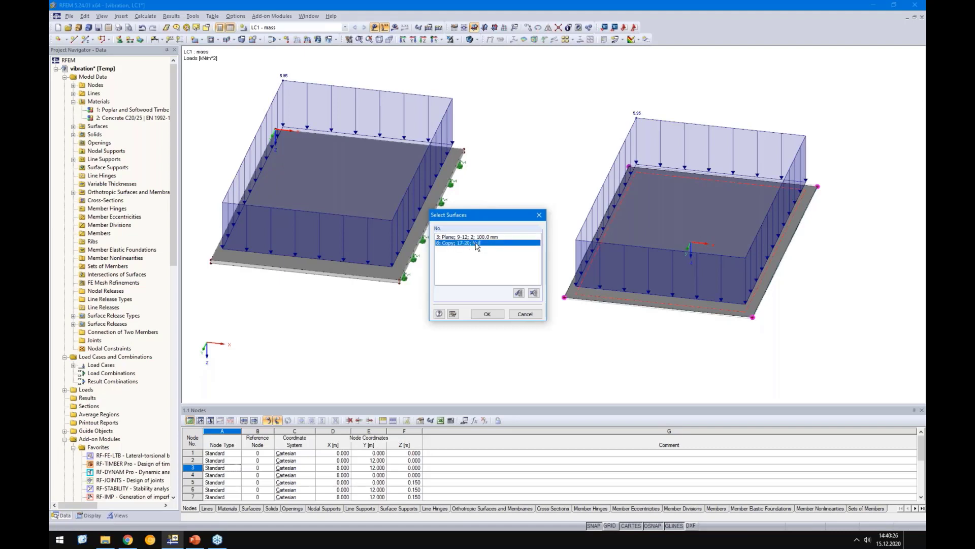
left_click(453, 314)
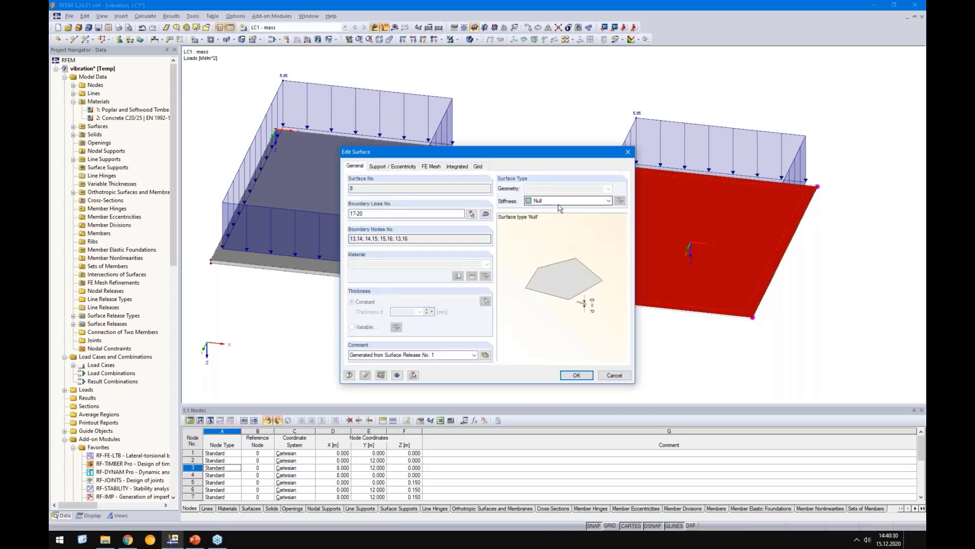
left_click(558, 203)
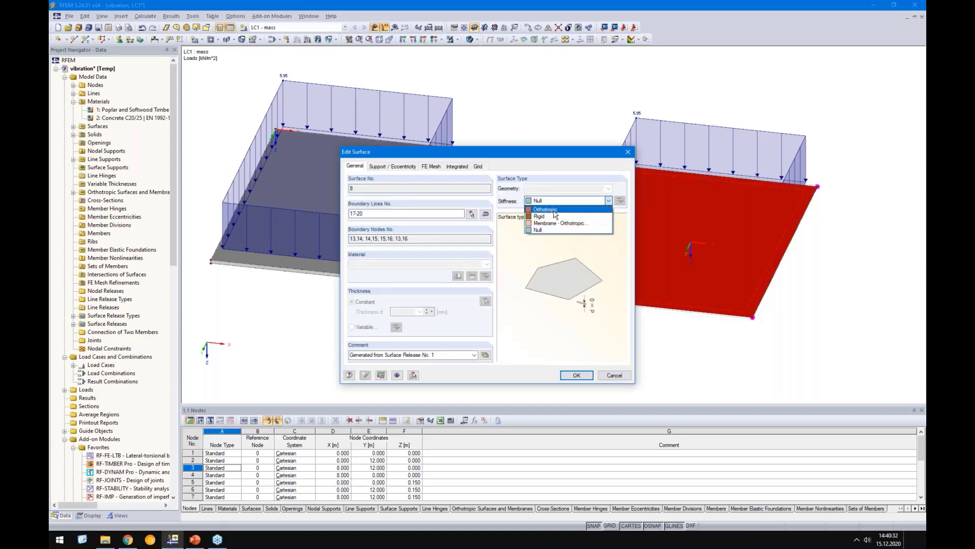
left_click(554, 210)
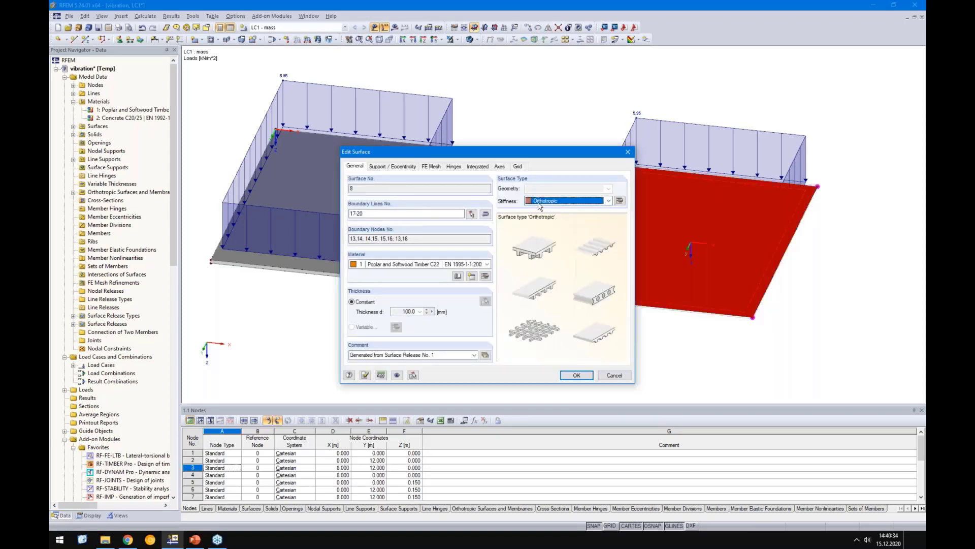
left_click(620, 201)
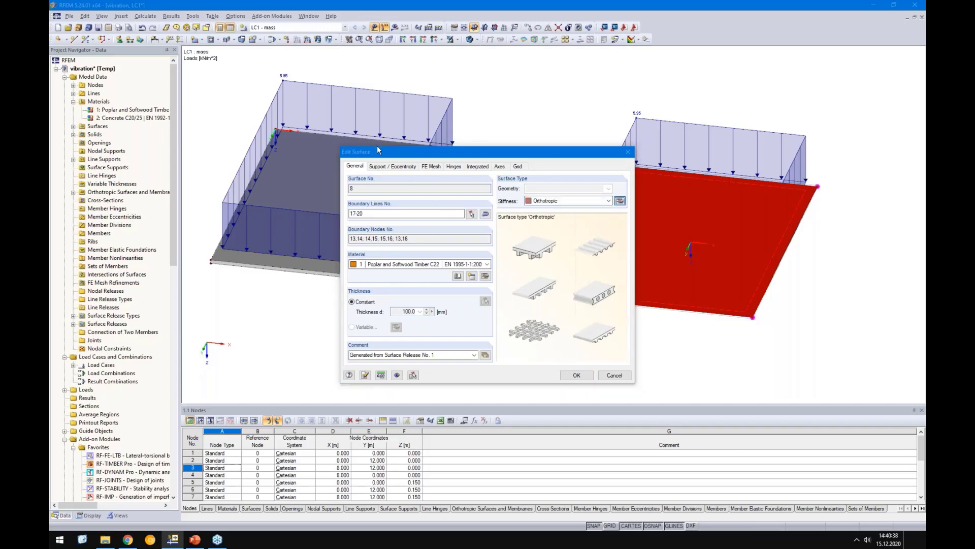
left_click(336, 150)
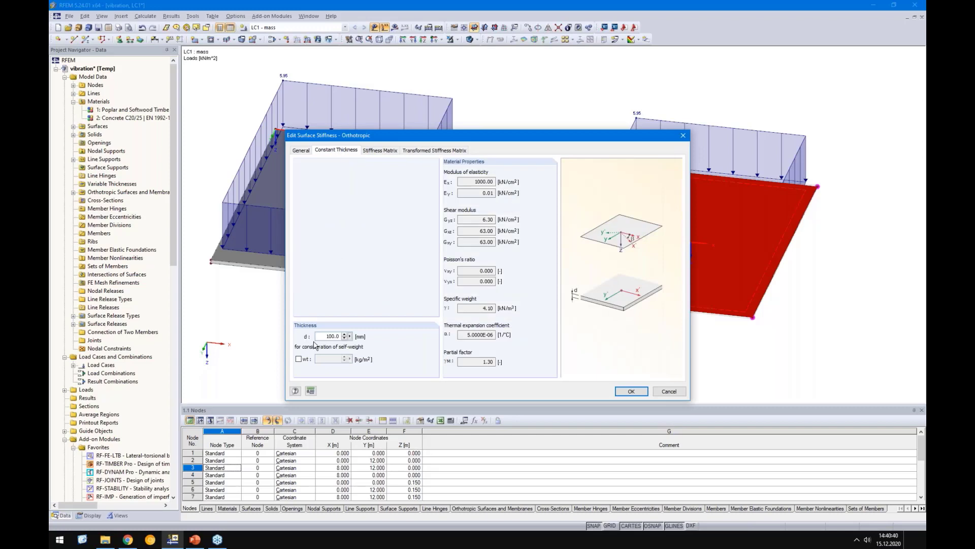
left_click(630, 392)
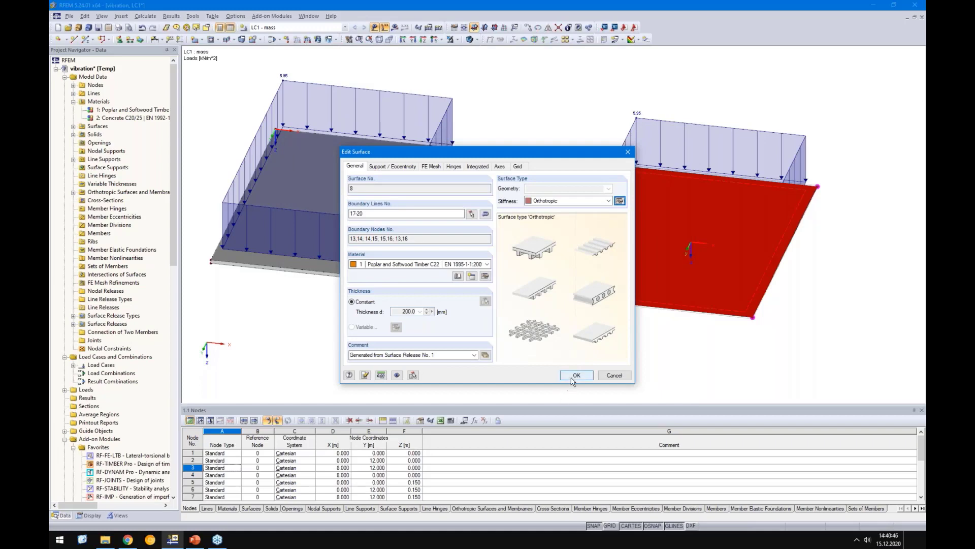
left_click(574, 375)
Change the ez eccentricity of the copied 100 mm concrete surface.
middle_click_drag(462, 347, 657, 203, "ctrl")
left_click(656, 195)
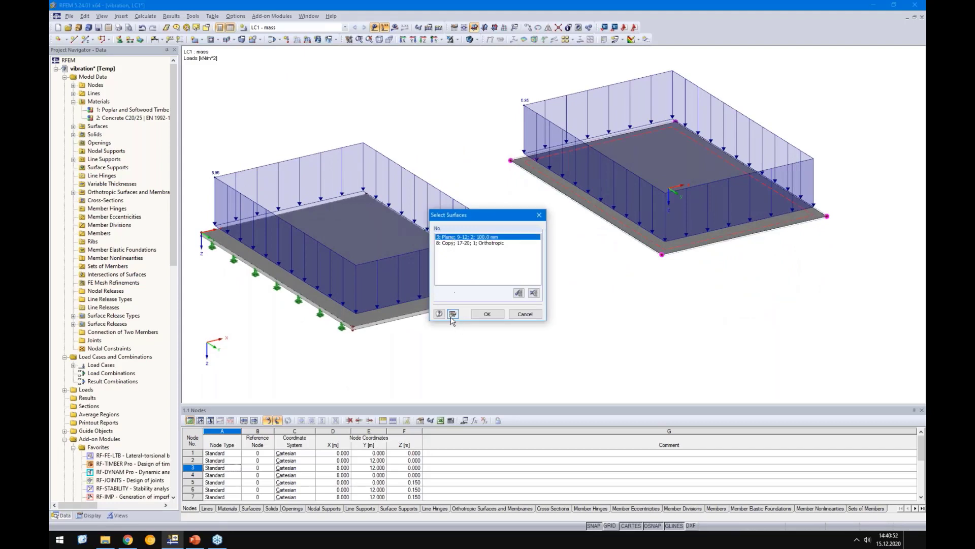
left_click(488, 314)
left_click(391, 167)
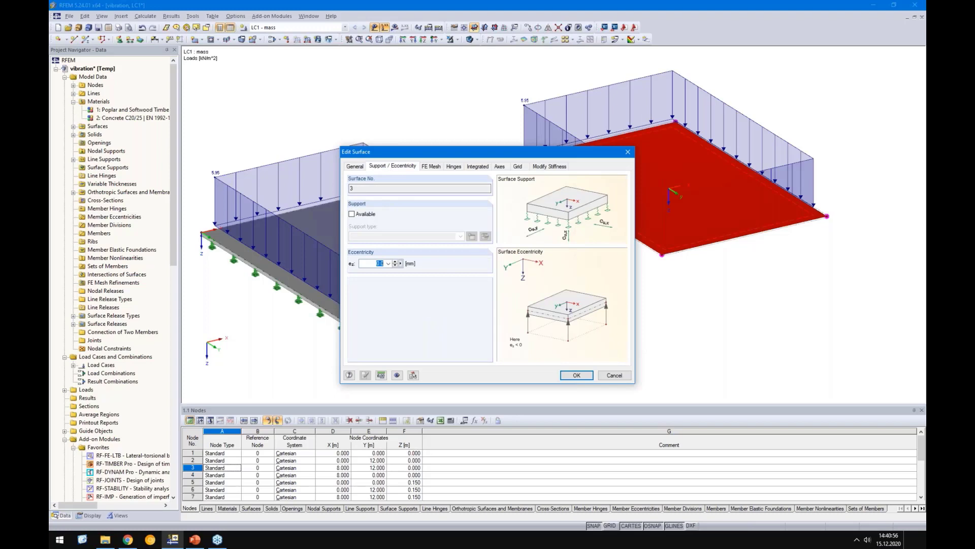
key("BackSpace")
key("Return")
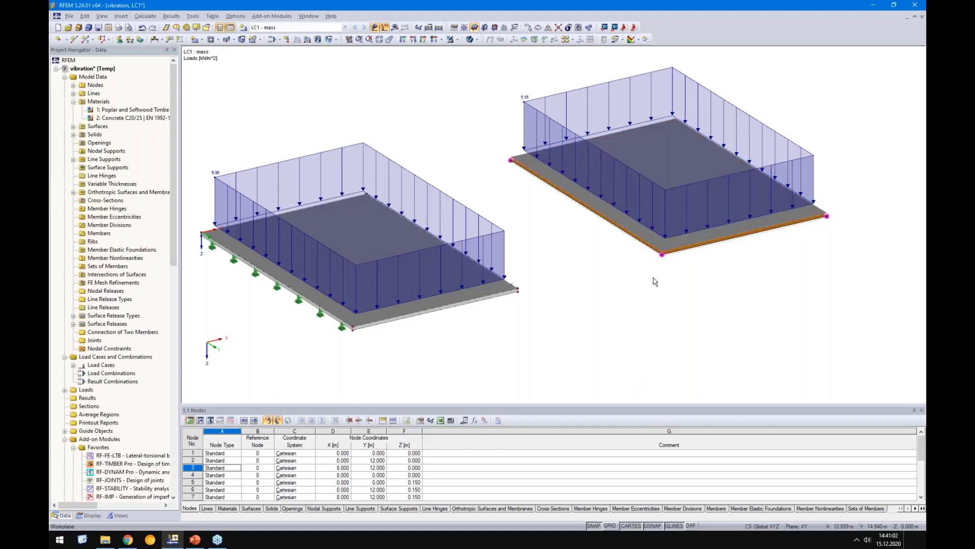
Place a hinged line support on the line generated by the surface release along one 12 m edge of the copied slab.
scroll(674, 300, "up", 5)
middle_click_drag(675, 301, 518, 321)
scroll(536, 353, "down", 3)
middle_click_drag(535, 353, 405, 268, "ctrl")
left_click_drag(405, 268, 405, 268)
middle_click_drag(405, 267, 452, 292, "ctrl")
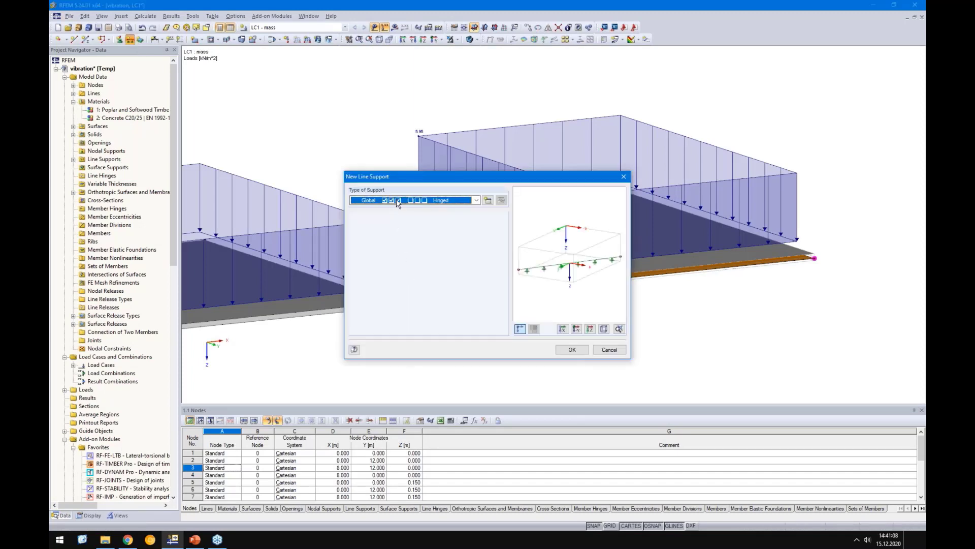
left_click(572, 349)
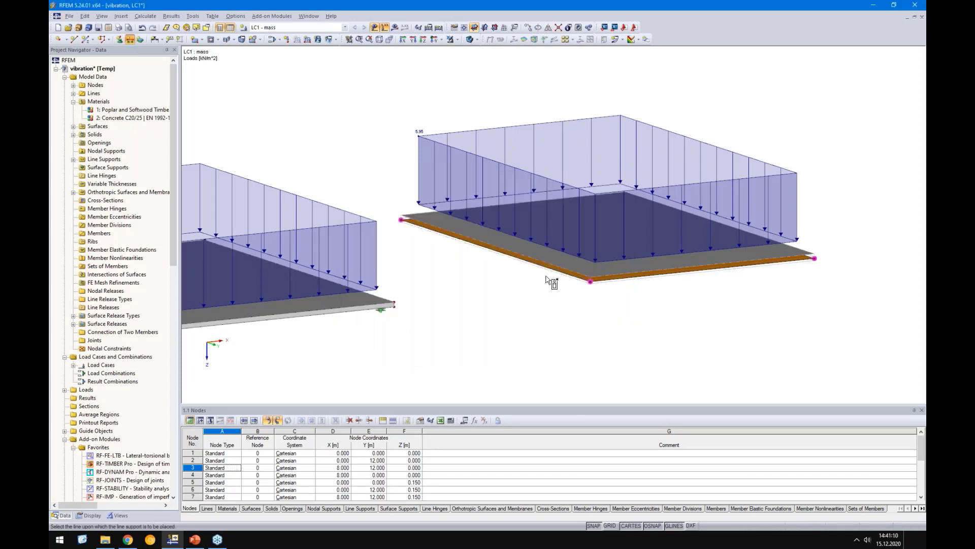
left_click(547, 268)
left_click(463, 243)
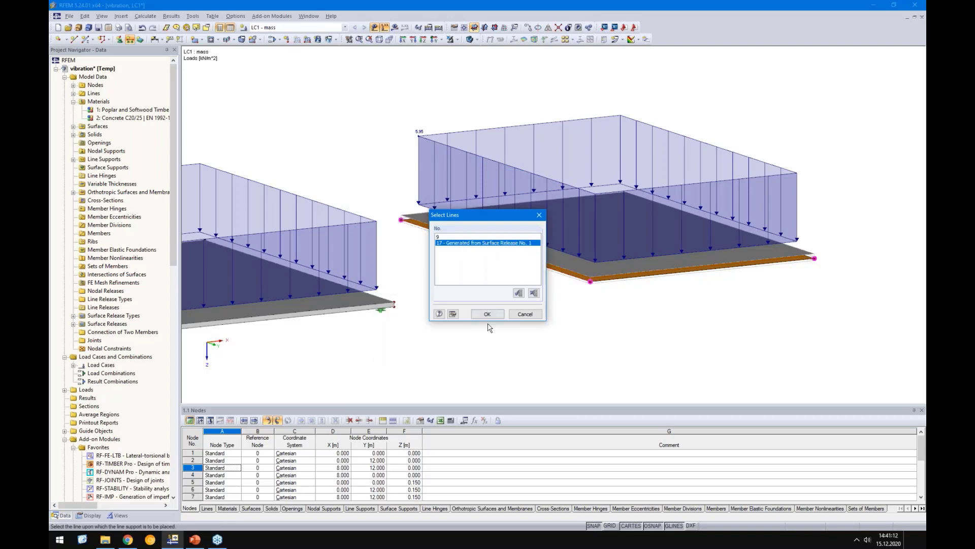
left_click(487, 314)
Add the same hinged line support to the release-generated line along the copied slab's opposite 12 m edge.
middle_click_drag(771, 325, 405, 345, "ctrl")
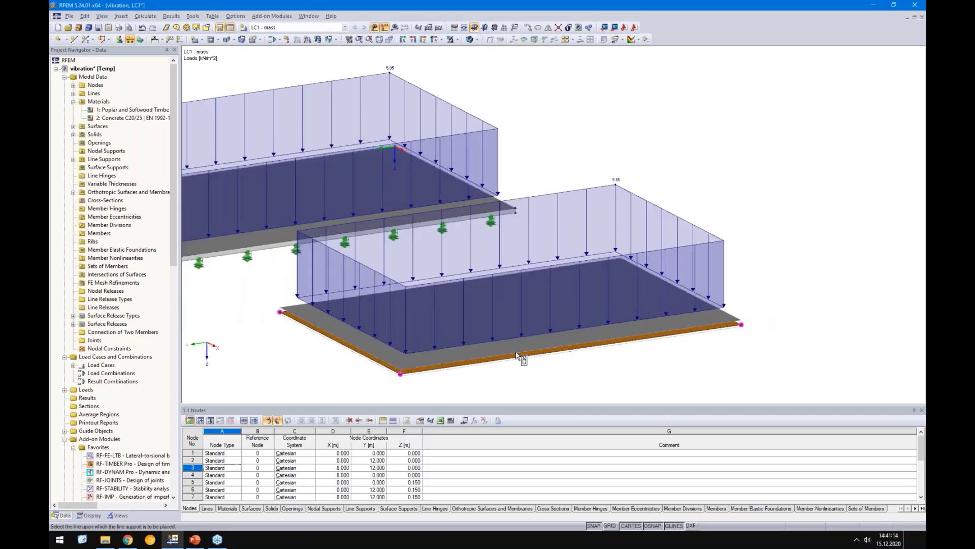
scroll(525, 356, "up", 1)
scroll(516, 356, "up", 2)
left_click(516, 364)
left_click(459, 248)
left_click(481, 311)
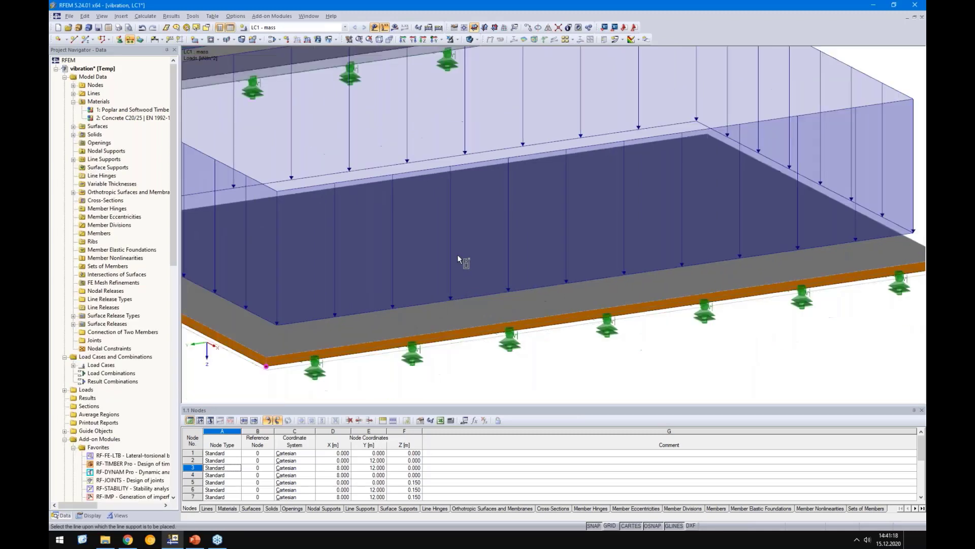
Calculate load case LC1 and switch to PowerPoint to view the slide with the example's reference results.
scroll(458, 255, "down", 4)
middle_click_drag(272, 325, 553, 364, "ctrl")
scroll(505, 356, "down", 2)
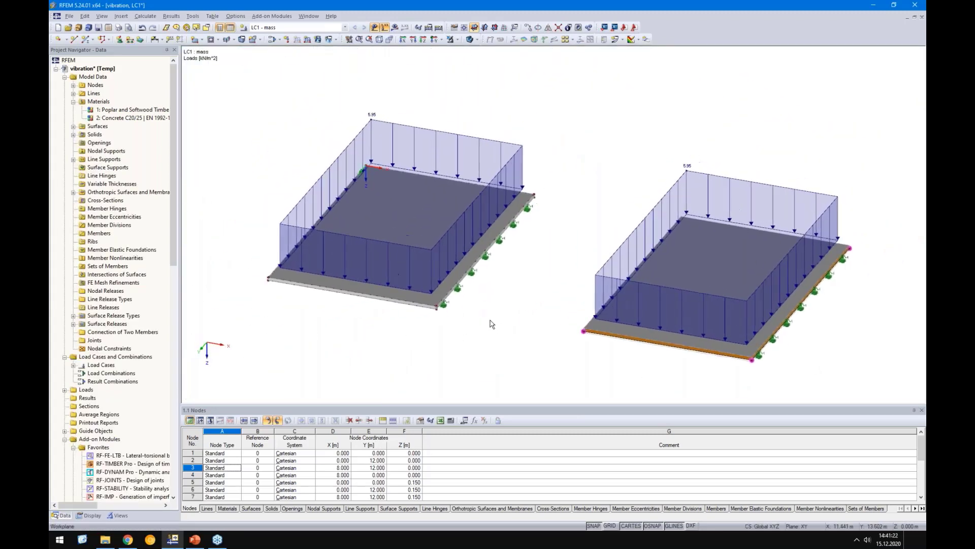
left_click(391, 29)
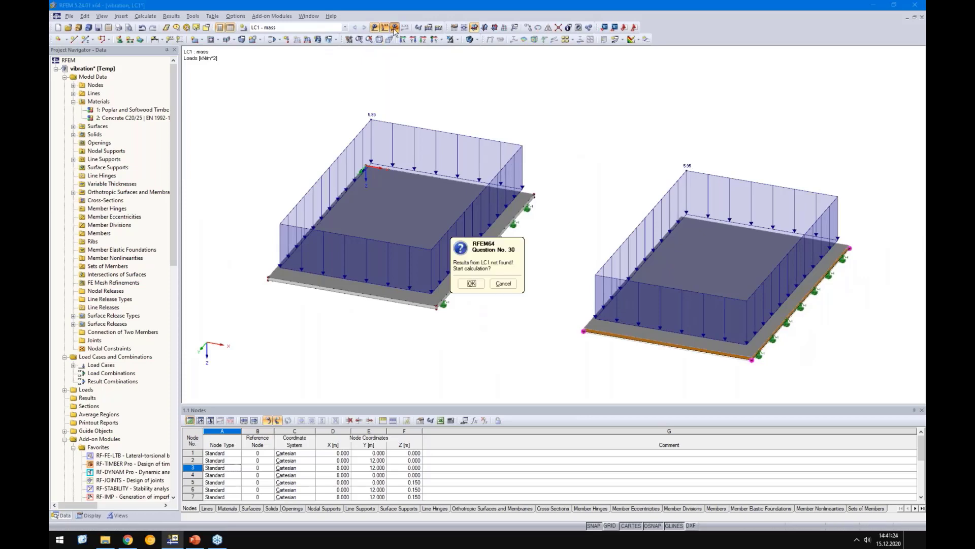
left_click(195, 540)
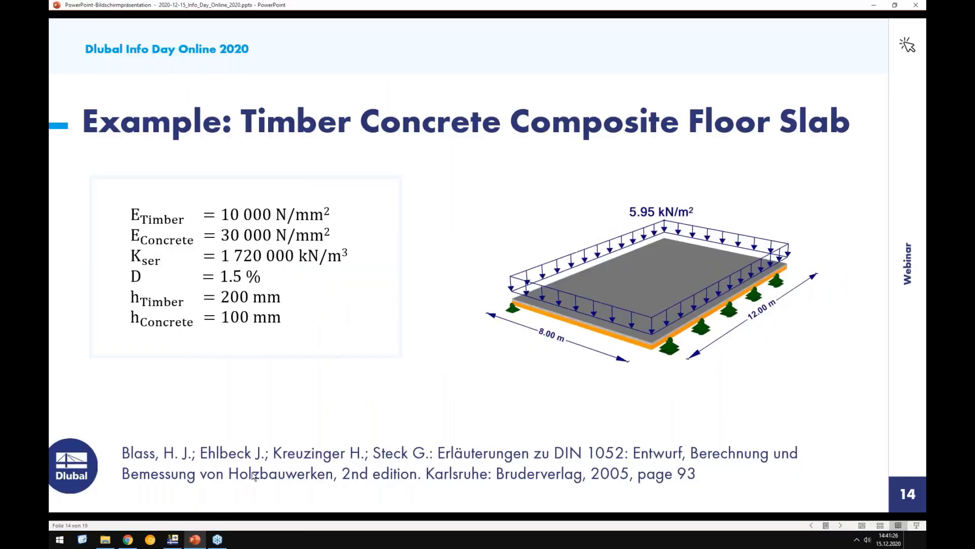
key("Right")
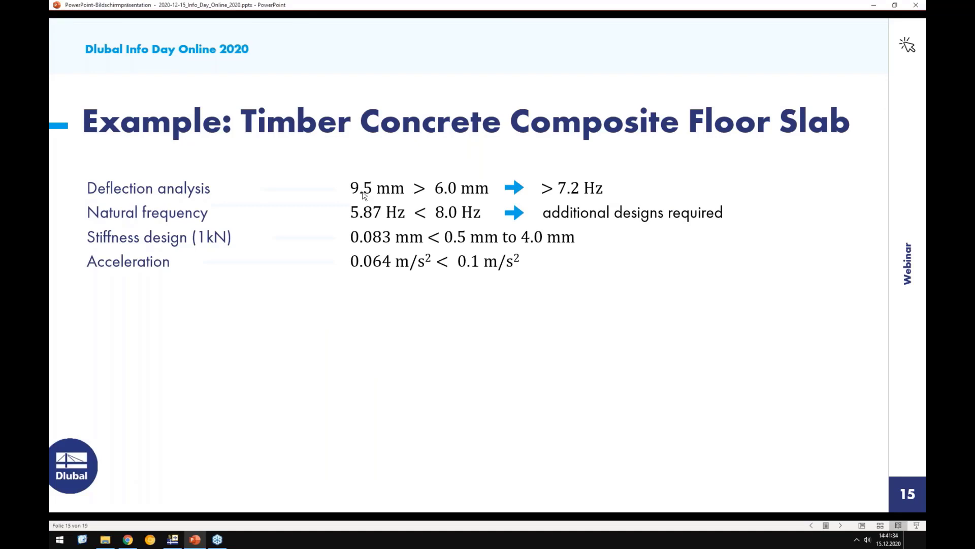
Switch back to RFEM, display the result values on the surfaces and compare the global deformations of both slabs.
left_click(174, 539)
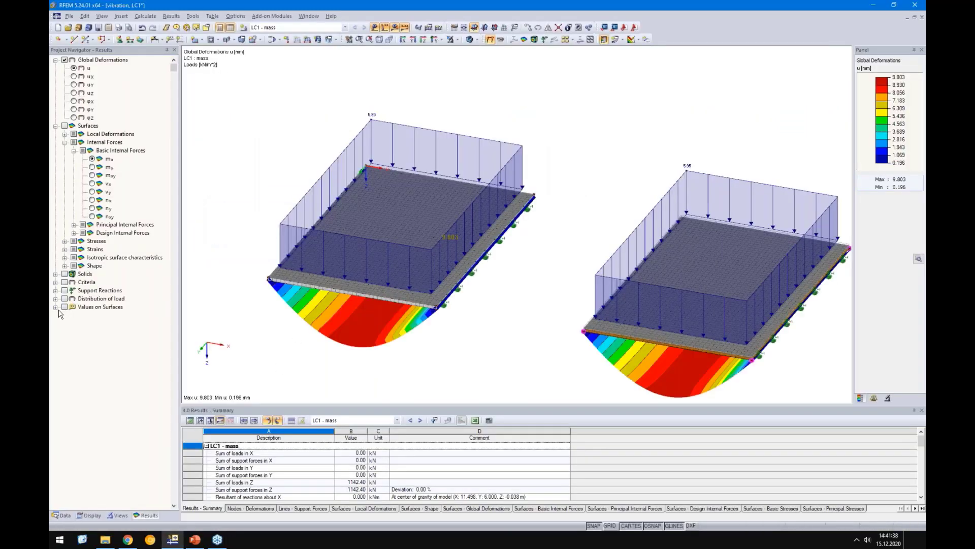
left_click(64, 306)
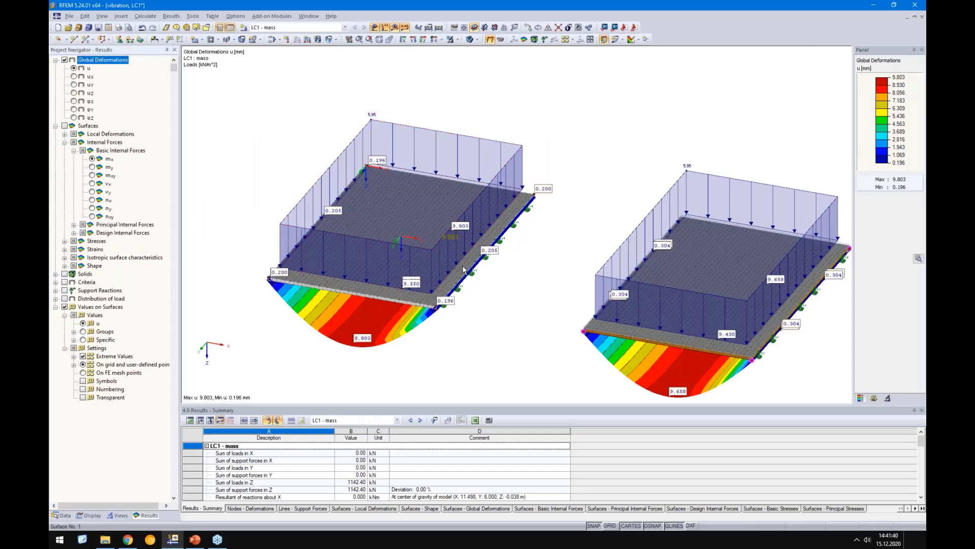
middle_click_drag(393, 361, 447, 317, "ctrl")
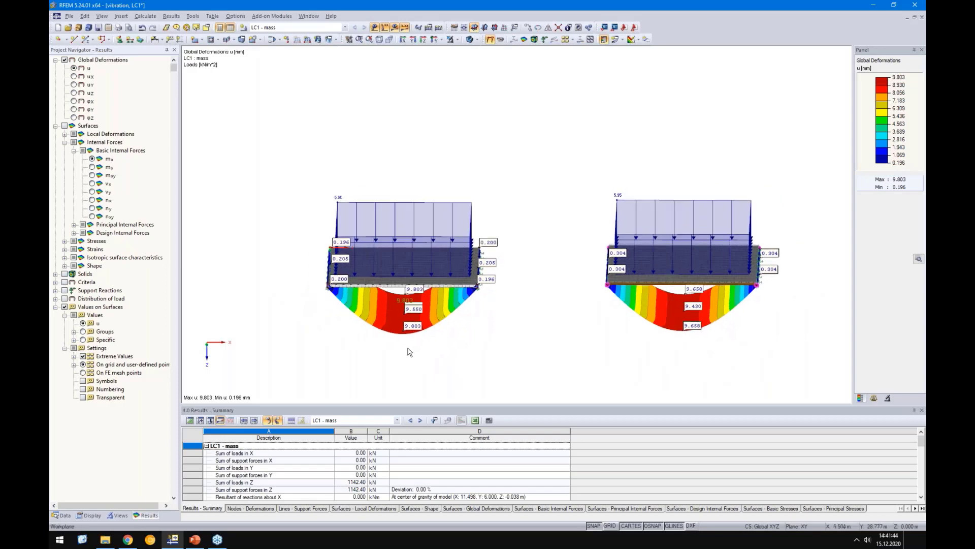
mouse_move(564, 337)
middle_mouse_down("ctrl")
mouse_move(568, 318)
mouse_move(559, 333)
middle_mouse_up("ctrl")
scroll(399, 329, "up", 5)
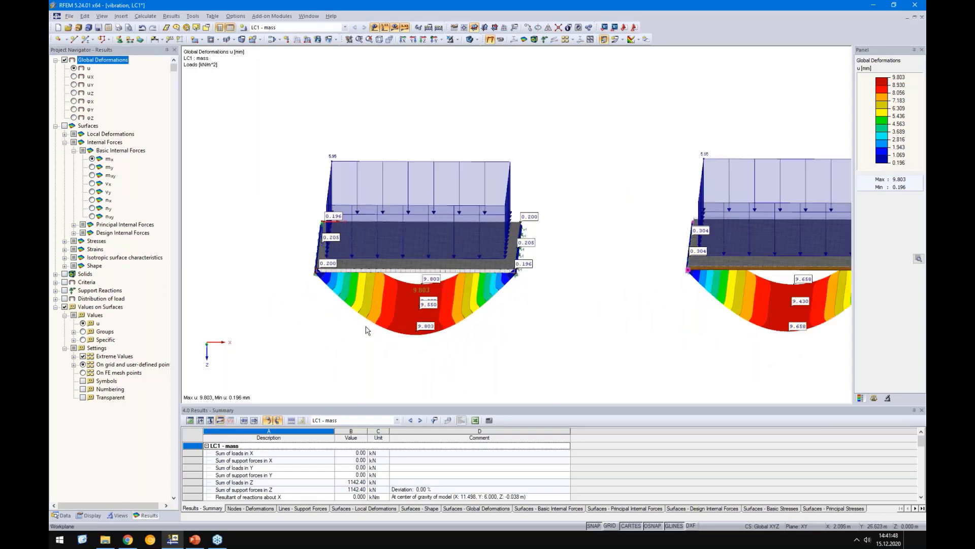
scroll(399, 329, "up", 2)
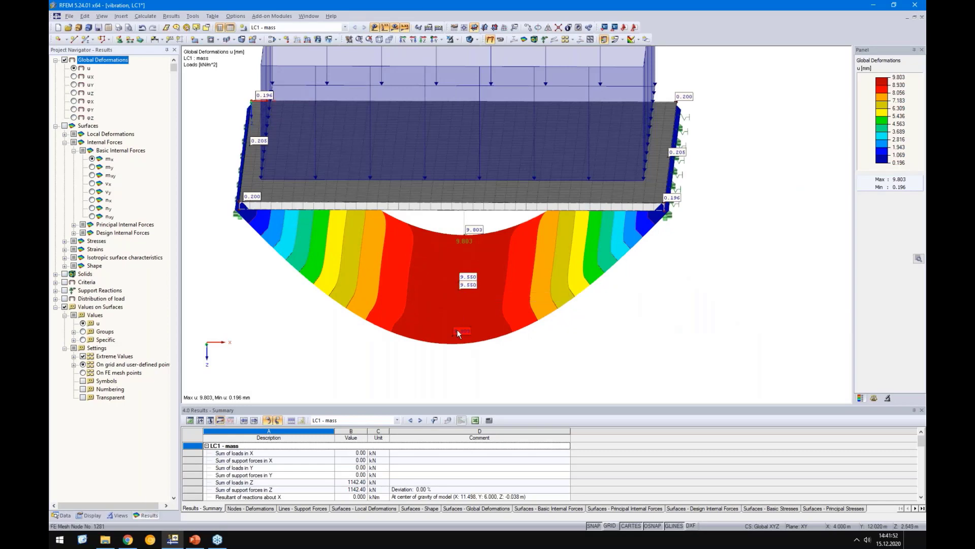
Set Poisson's ratio of the Concrete C20/25 material to 0, accepting the deletion of all results.
left_click(66, 515)
left_click(100, 119)
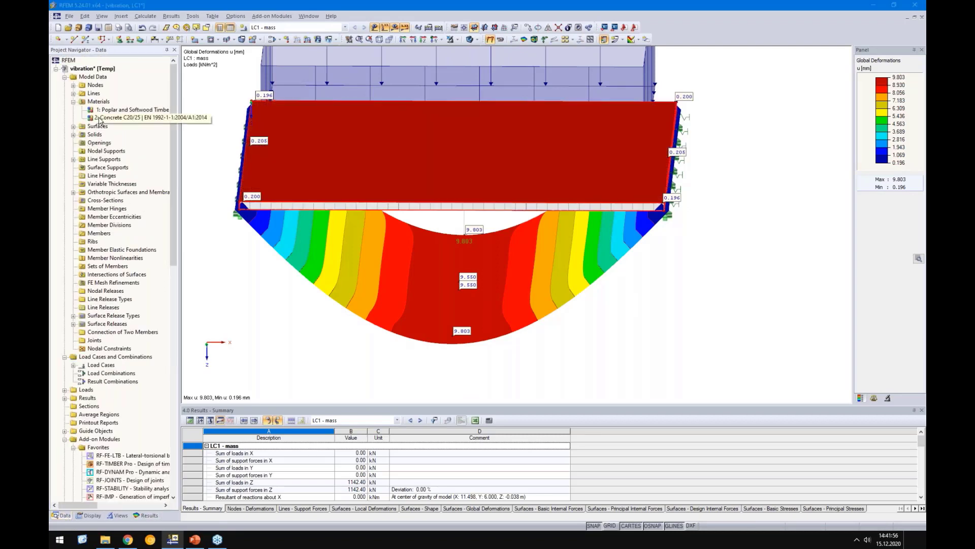
double_click(100, 120)
double_click(506, 245)
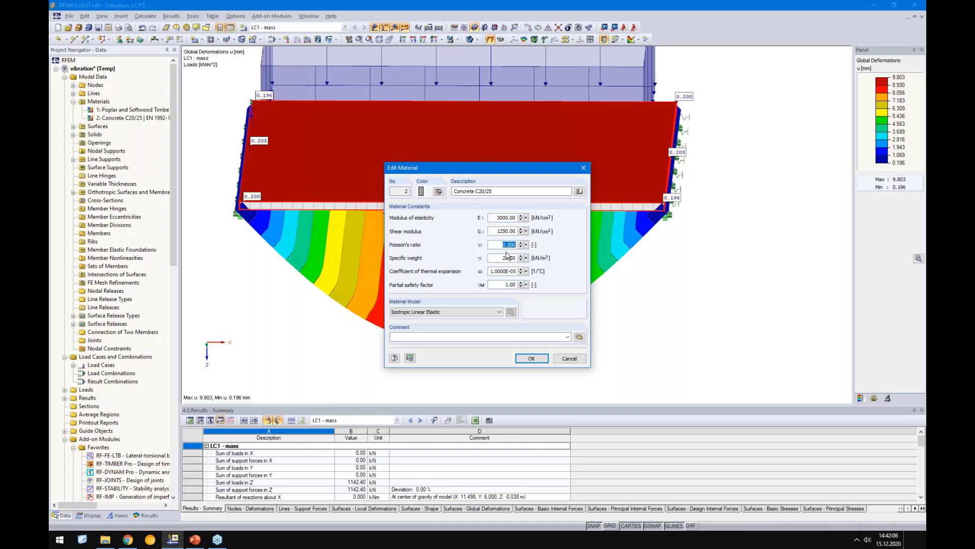
type("0")
left_click(528, 360)
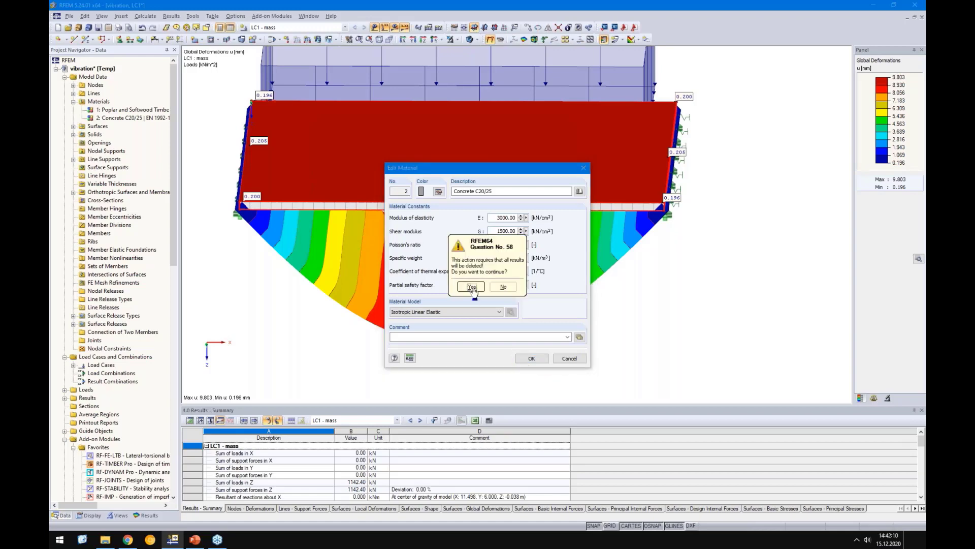
left_click(472, 287)
Recalculate load case LC1 and bring the deformations of both slabs into view.
left_click(395, 28)
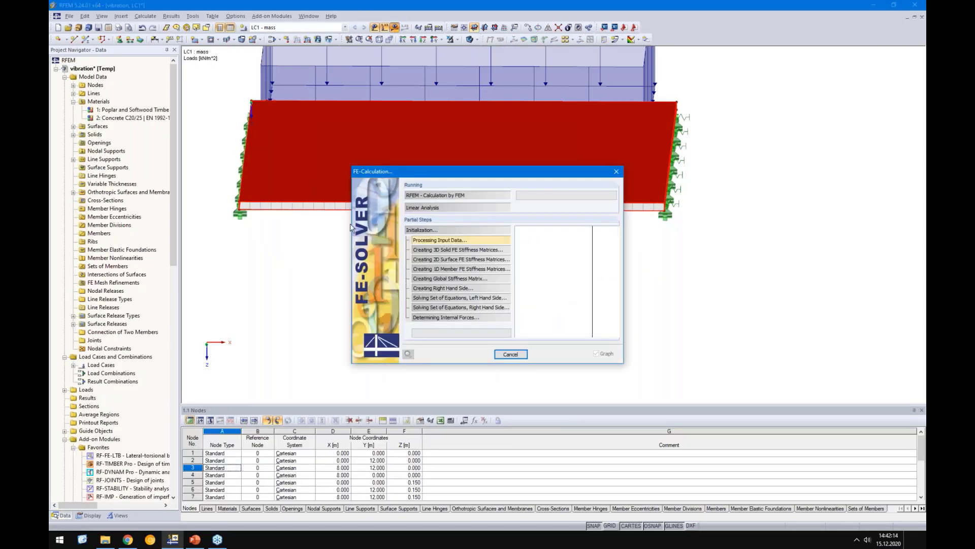
left_click(200, 546)
left_click(173, 539)
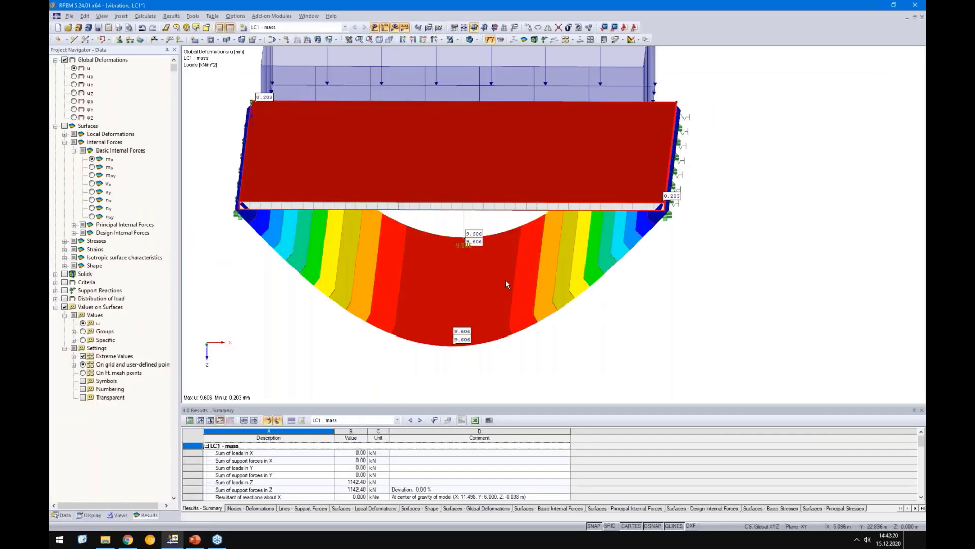
scroll(489, 343, "down", 3)
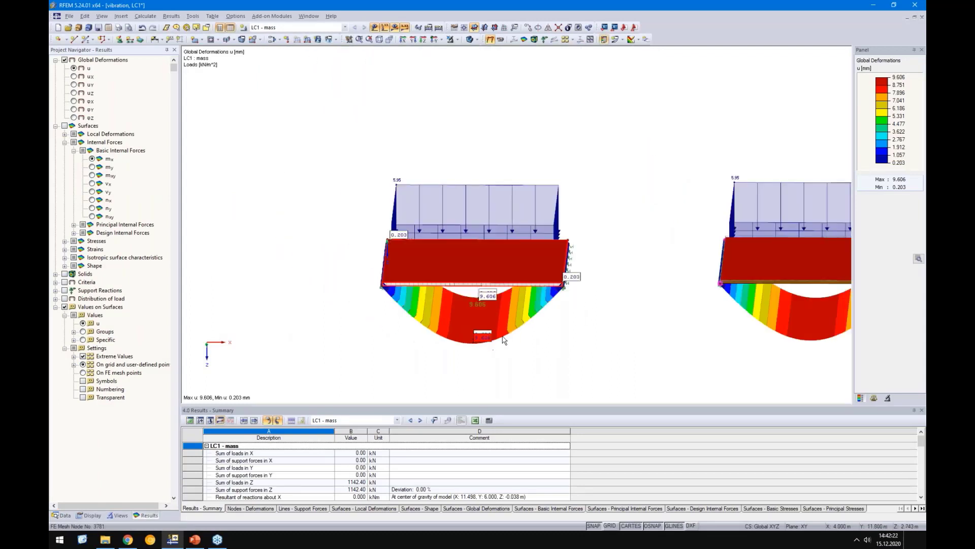
middle_click_drag(694, 337, 541, 329)
scroll(689, 331, "up", 1)
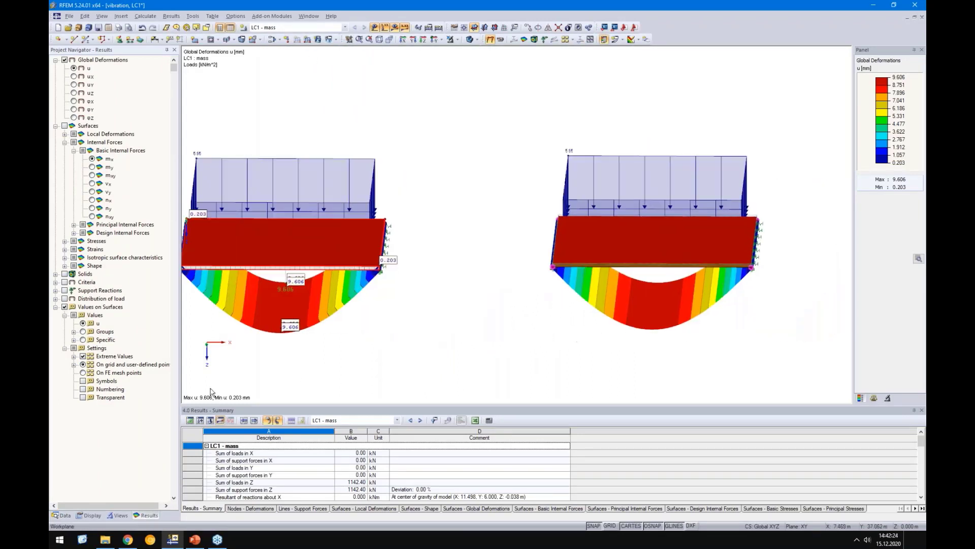
Display the extreme values of all surfaces and compare both slabs' deflections with the reference slide in PowerPoint.
left_click(74, 357)
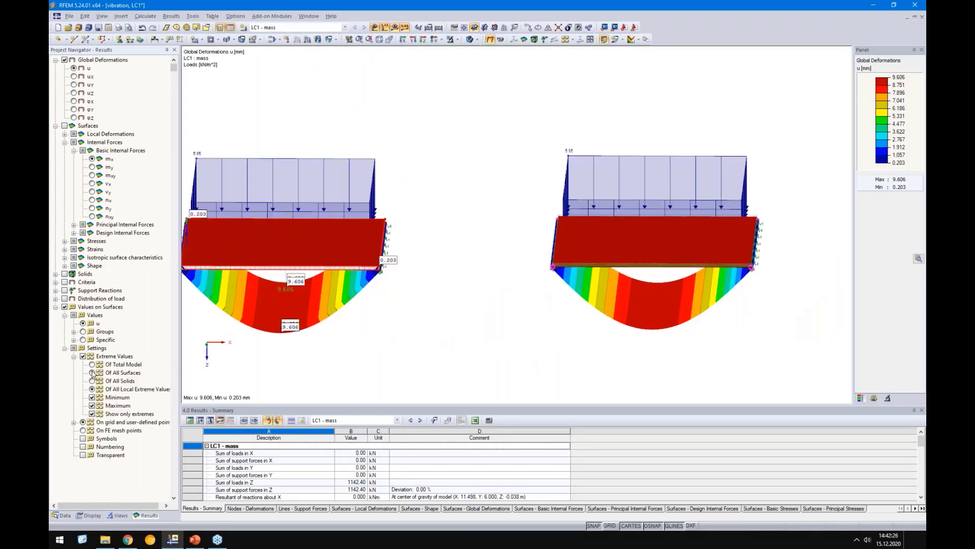
left_click(92, 373)
middle_click_drag(450, 363, 445, 348, "ctrl")
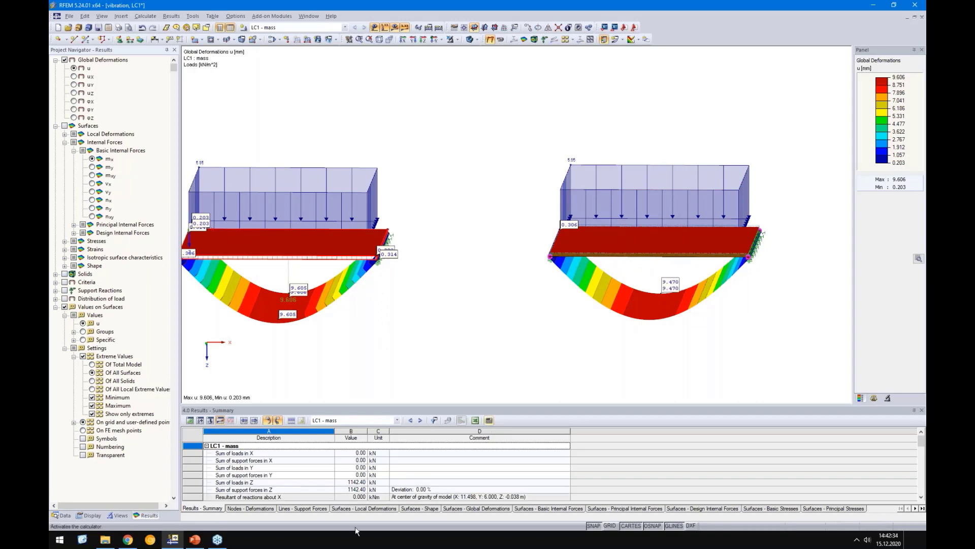
left_click(193, 540)
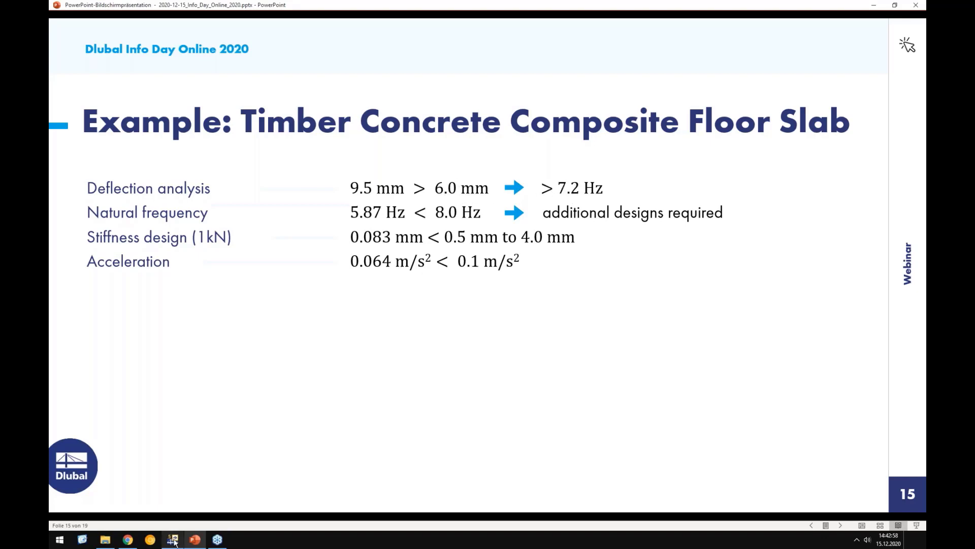
Switch to Chrome and open the knowledge base article "'Simplified' Vibration Analysis for EC 5".
left_click(128, 540)
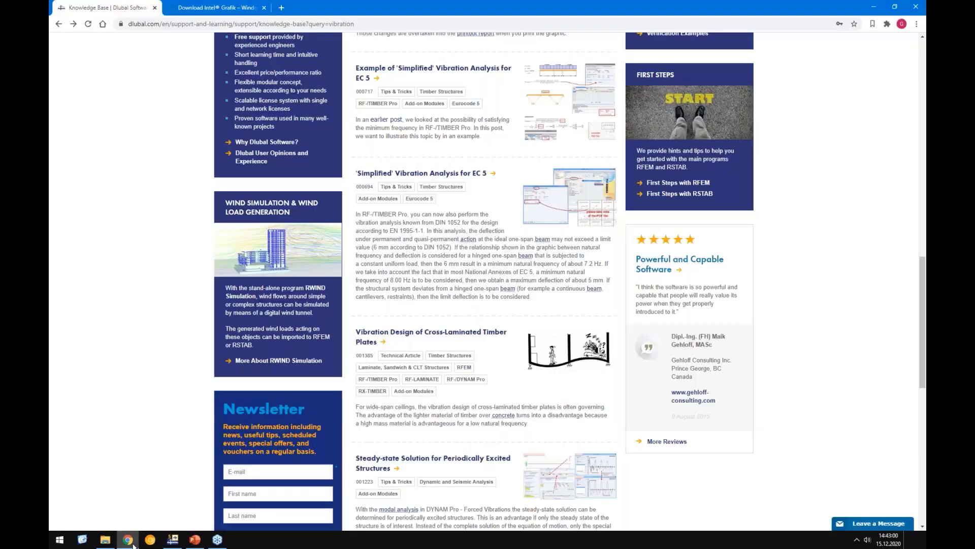
scroll(449, 348, "up", 3)
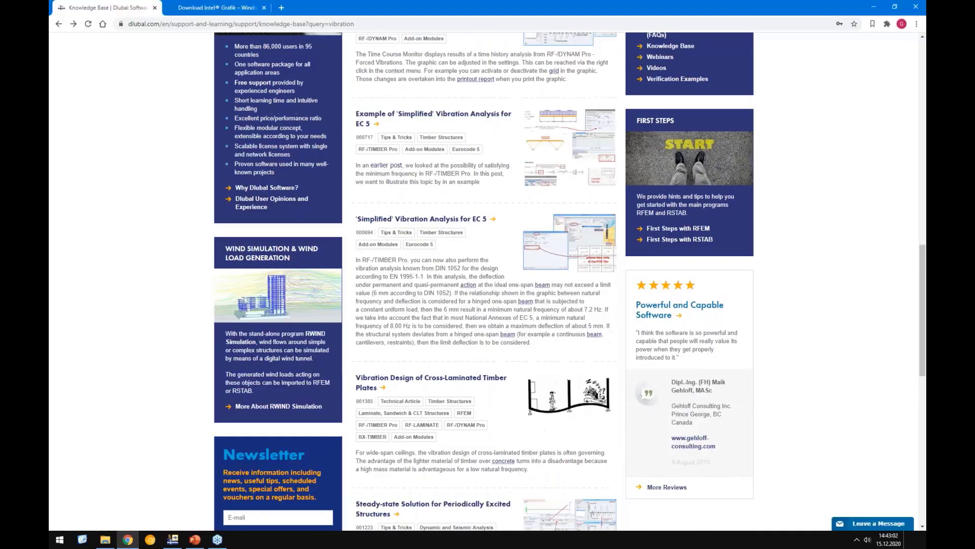
scroll(449, 348, "up", 1)
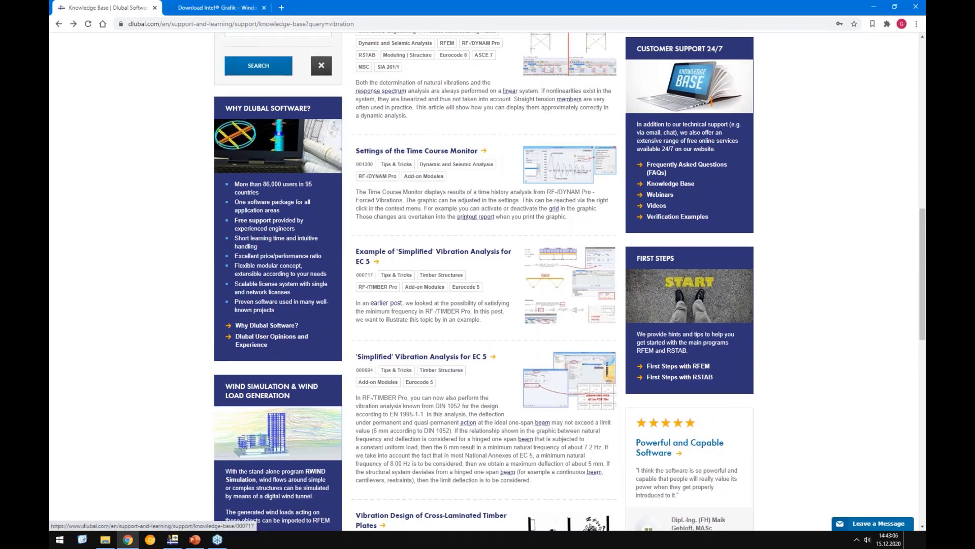
scroll(386, 294, "up", 8)
scroll(396, 318, "down", 9)
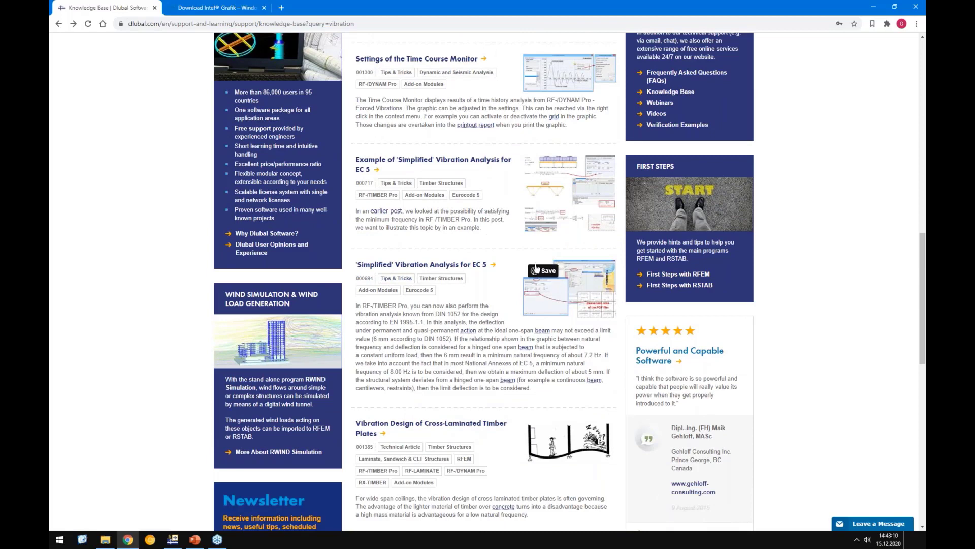
left_click(421, 265)
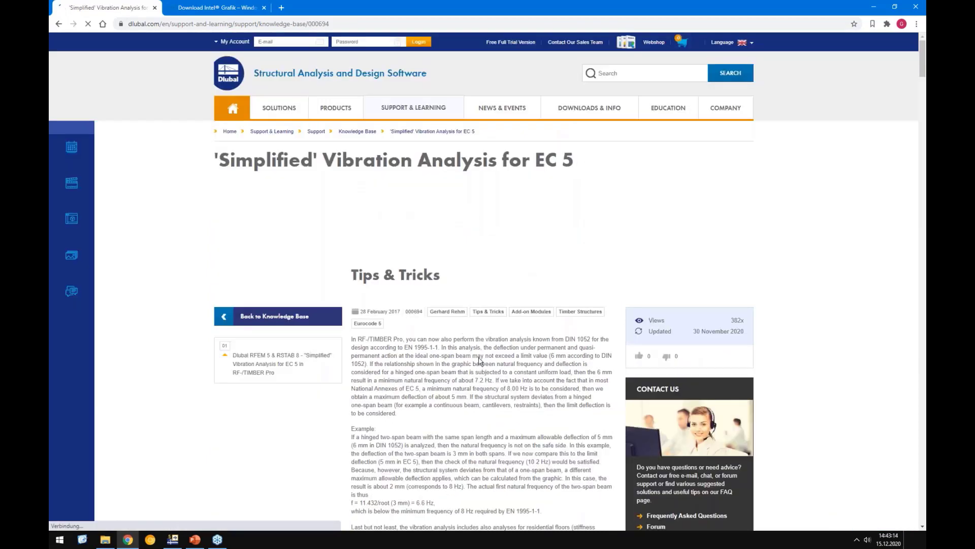
Find the article's download section and open the Limitation of Deflection PDF in Acrobat.
scroll(480, 361, "down", 5)
scroll(563, 291, "down", 3)
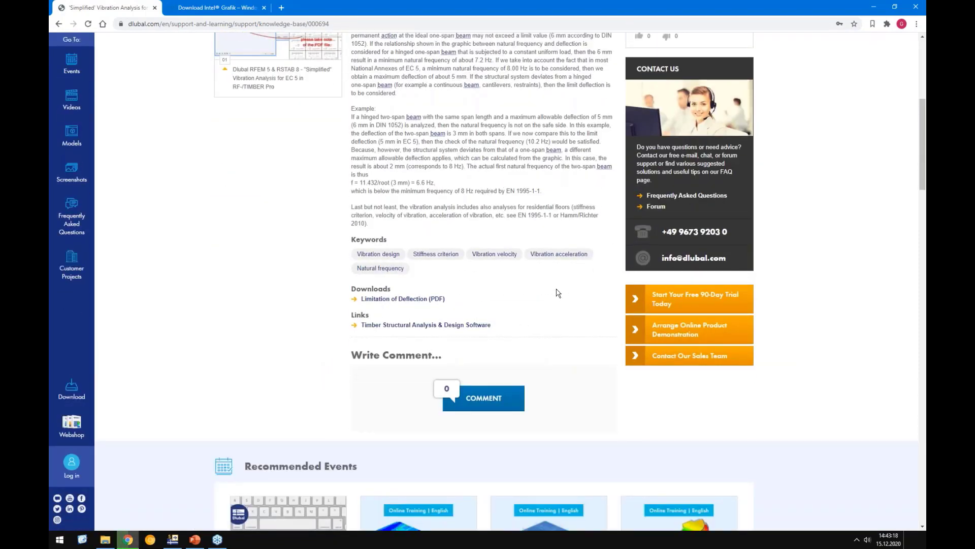
left_click(81, 519)
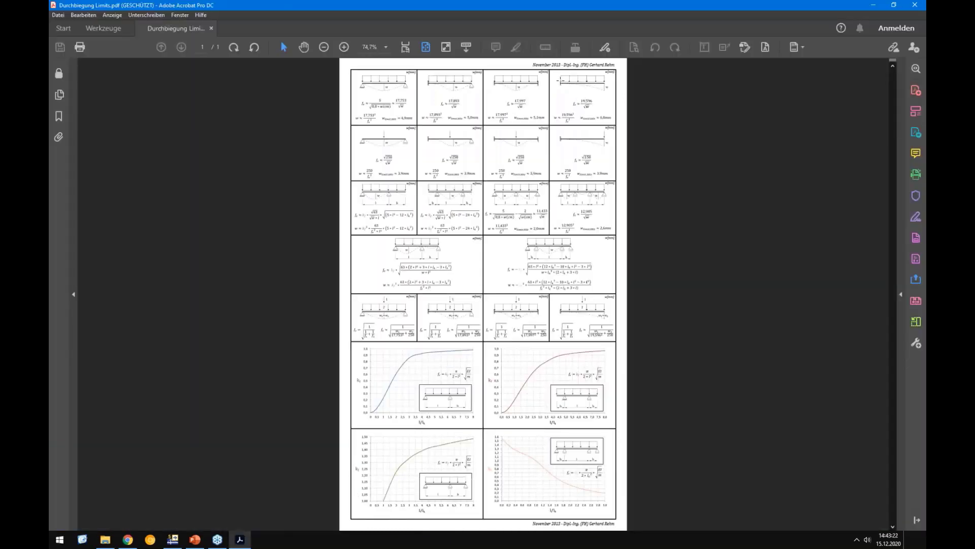
Examine the natural frequency and deflection limit formulas for the different beam systems in the PDF and close it.
left_click(555, 68)
left_click(467, 87)
left_click(465, 86)
left_click(429, 175)
scroll(316, 126, "up", 4, "ctrl")
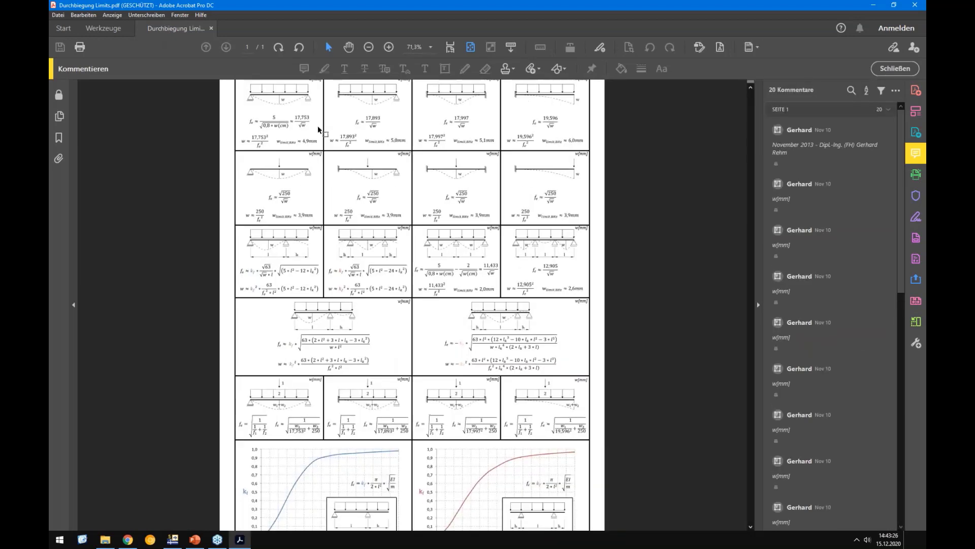
scroll(300, 126, "up", 2)
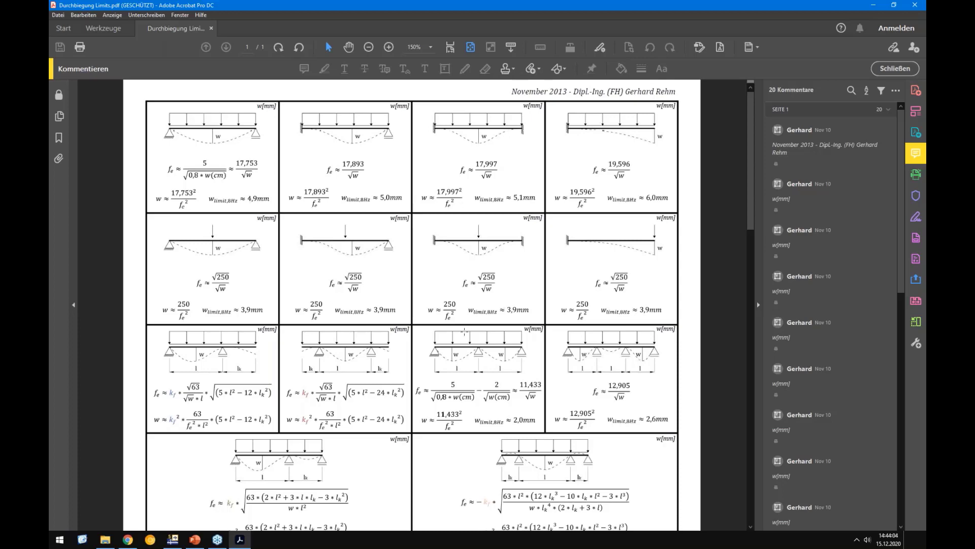
scroll(465, 332, "down", 2, "ctrl")
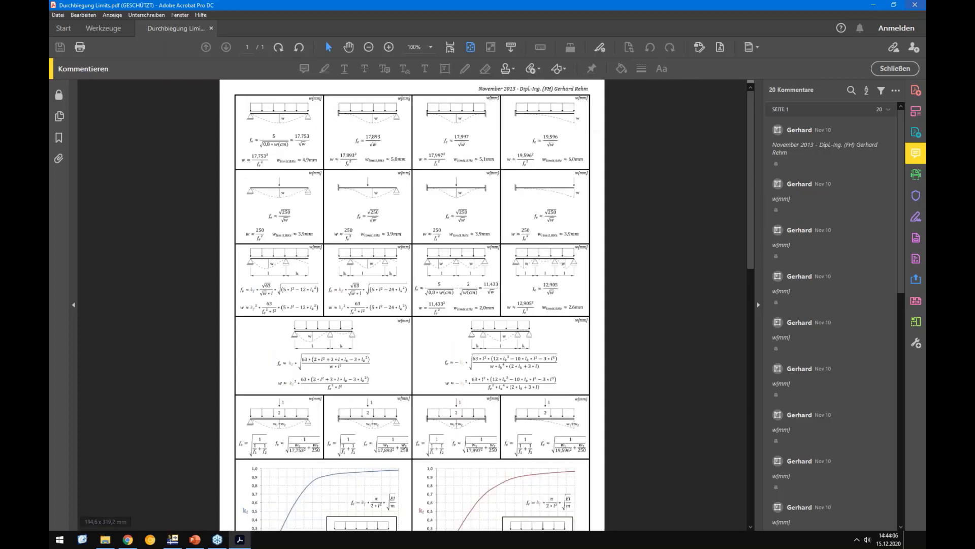
left_click(916, 5)
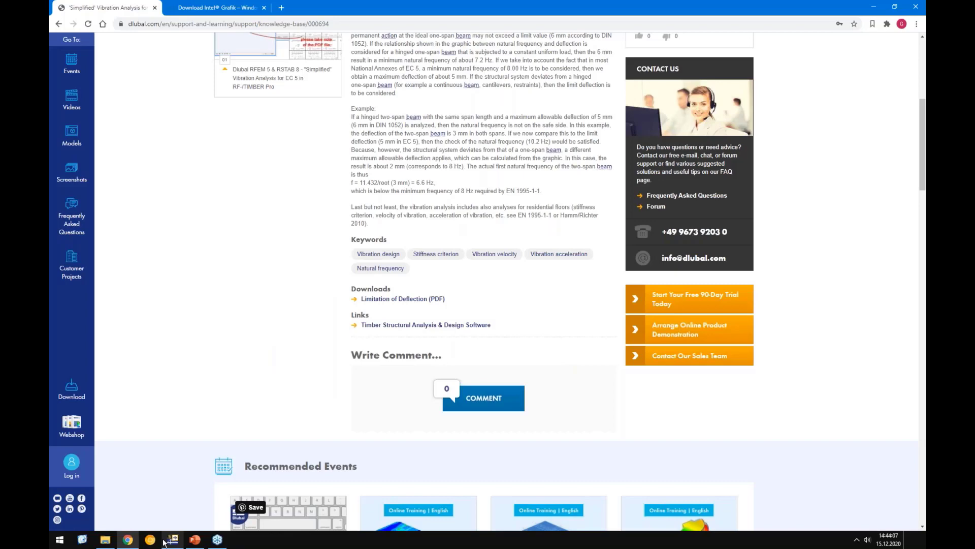
Switch to PowerPoint and review the deflection, frequency, stiffness and acceleration checks on the composite floor slab slide.
left_click(168, 541)
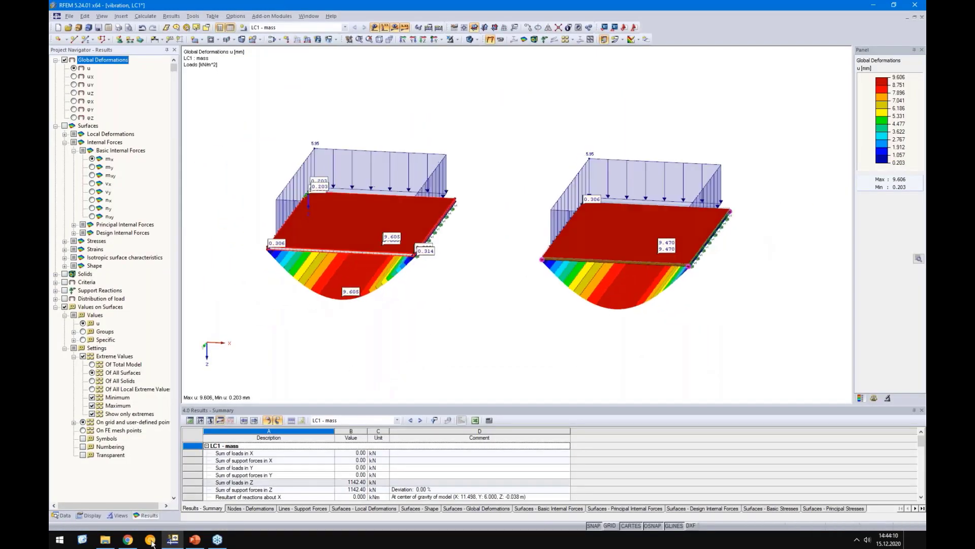
left_click(195, 539)
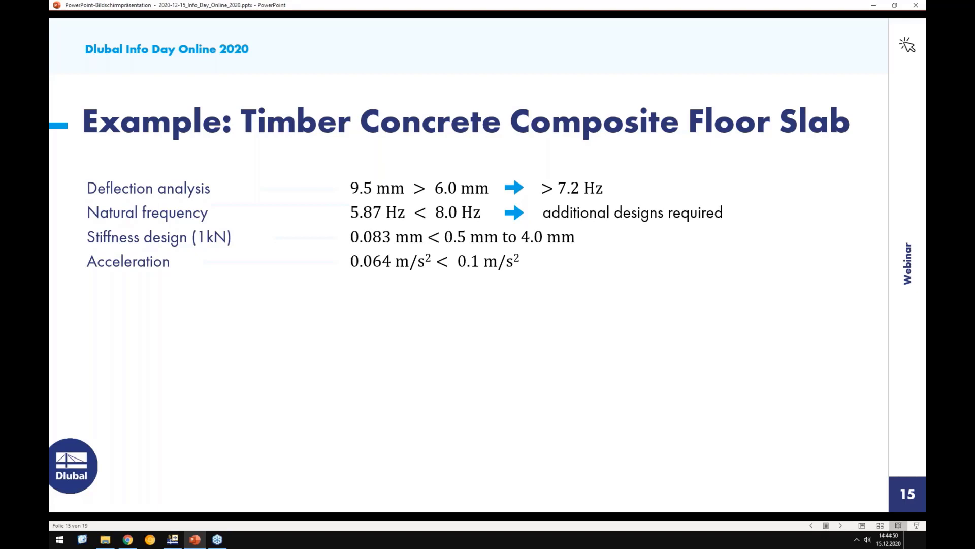
Switch back to RFEM and open the RF-DYNAM Pro dynamic analysis add-on module.
left_click(172, 539)
left_click(59, 516)
scroll(109, 380, "down", 5)
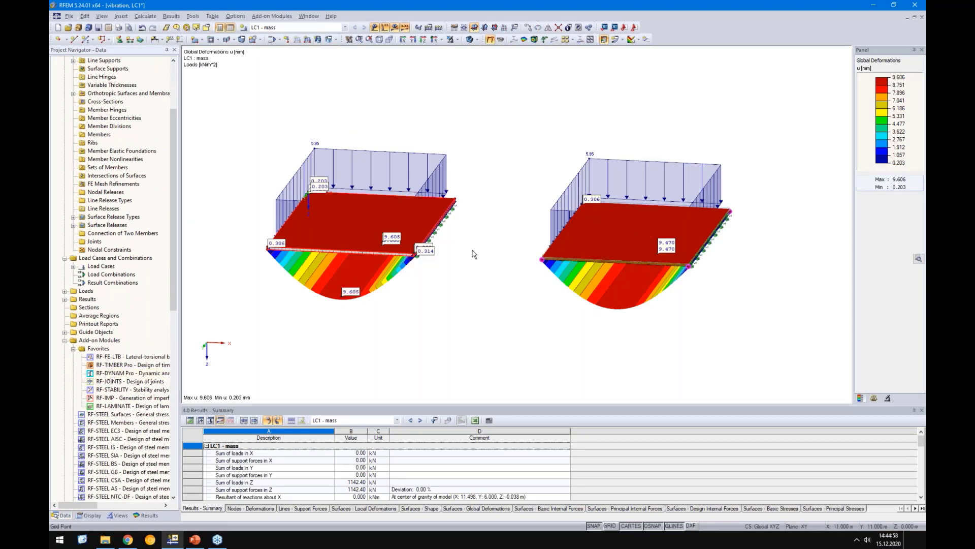
left_click(474, 289)
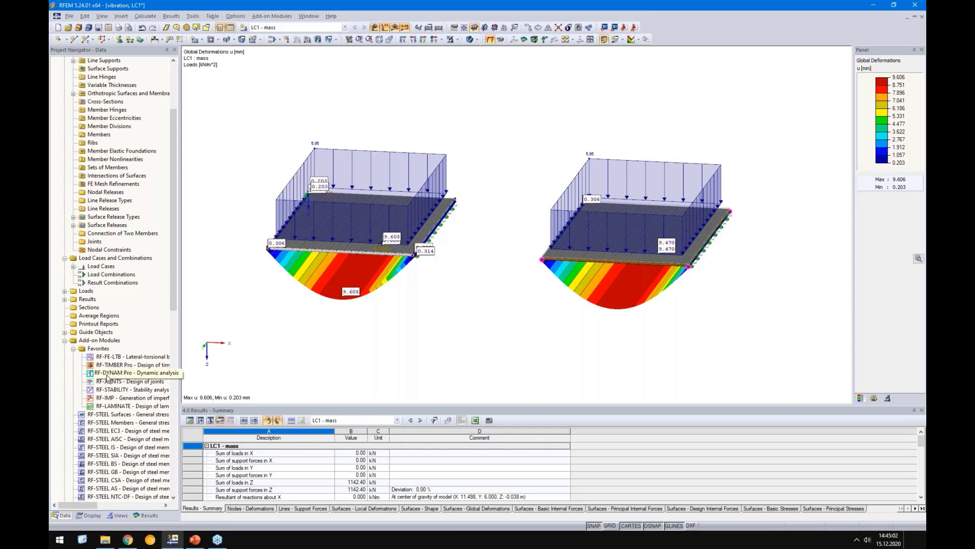
double_click(108, 374)
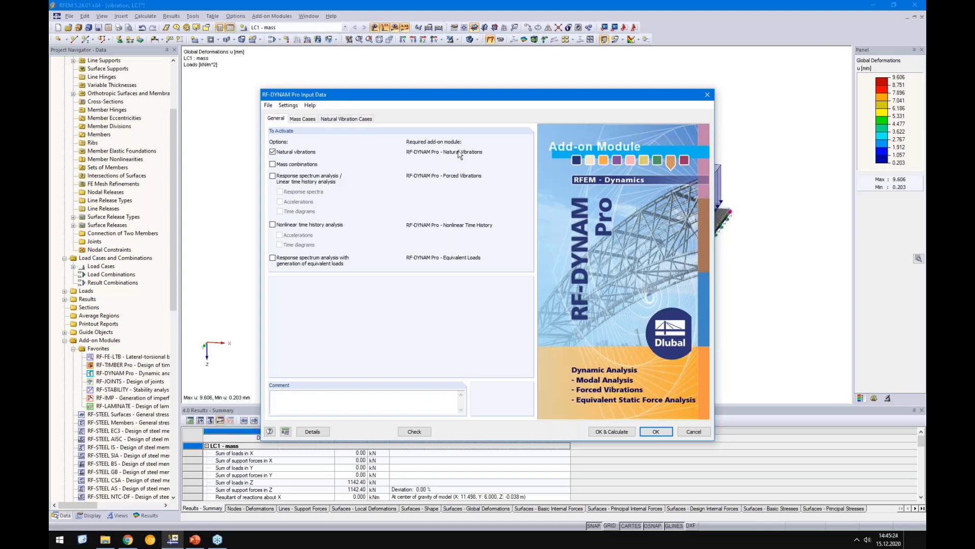
Define mass case MC1 from the force components of load case LC1 - mass, without the structure's self-weight.
left_click(303, 119)
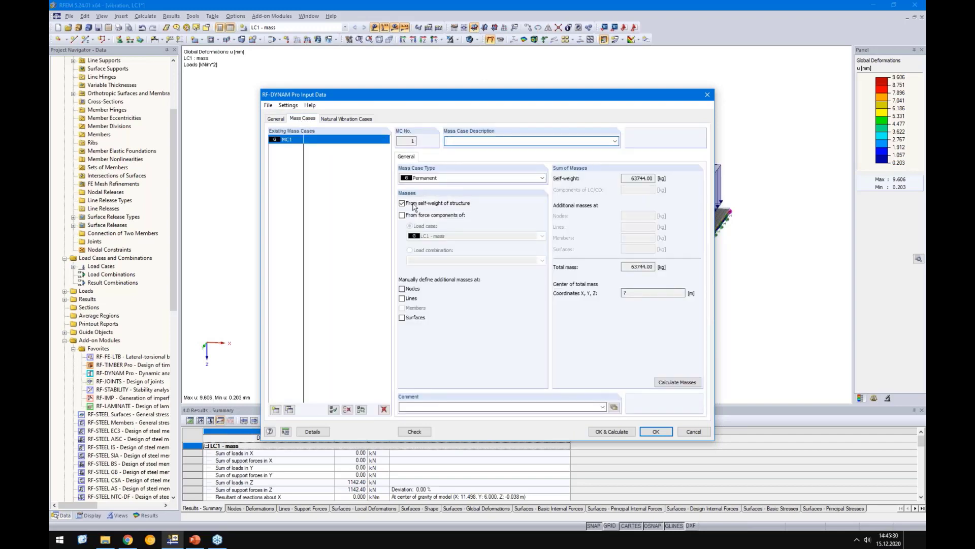
left_click(414, 204)
left_click(410, 215)
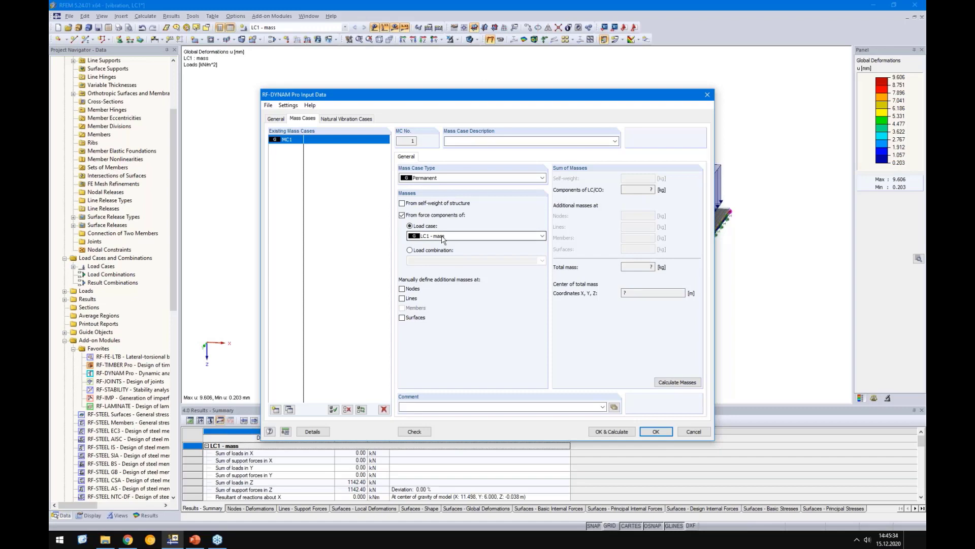
Restrict the acting masses of natural vibration case NVC1 to the Z direction, keep 4 lowest eigenvalues, and run the calculation.
left_click(348, 119)
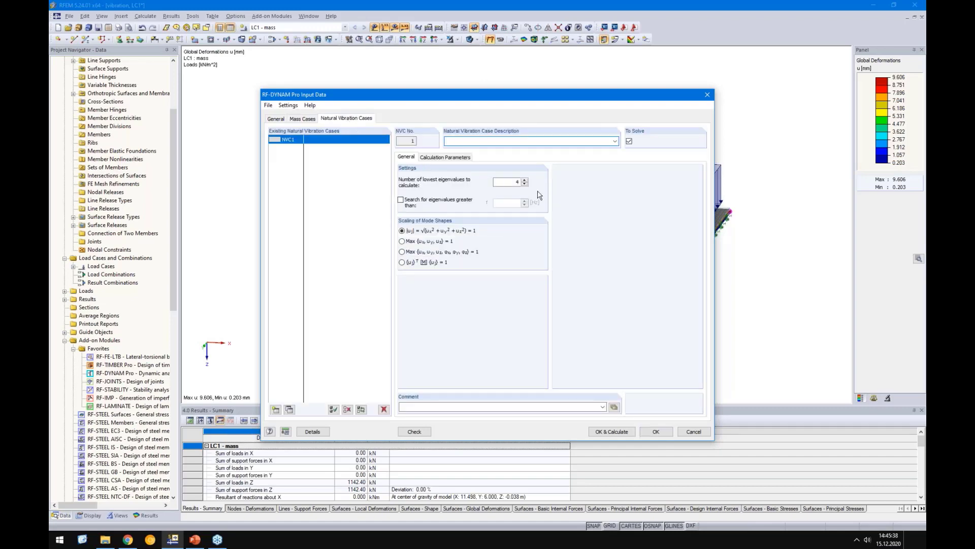
left_click(494, 182)
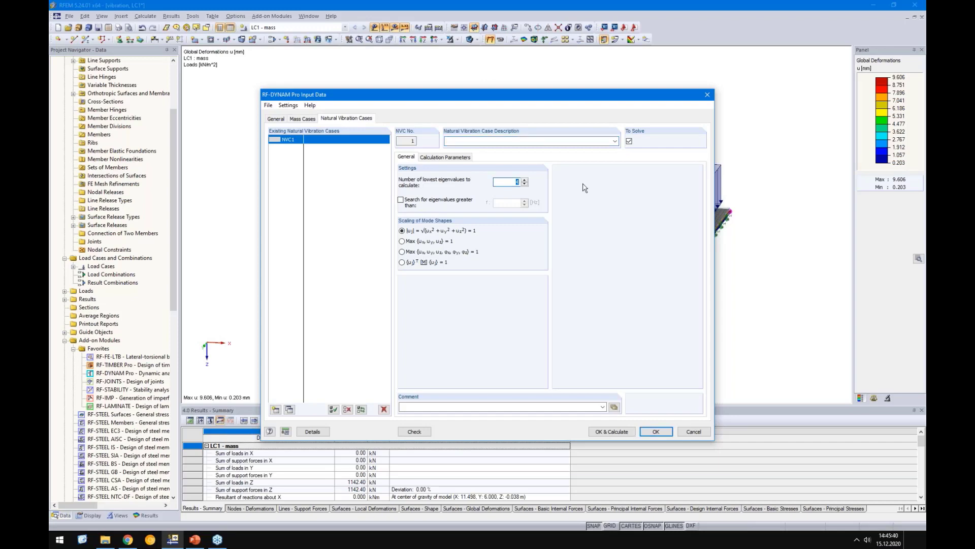
left_click(446, 158)
left_click(403, 241)
left_click(403, 252)
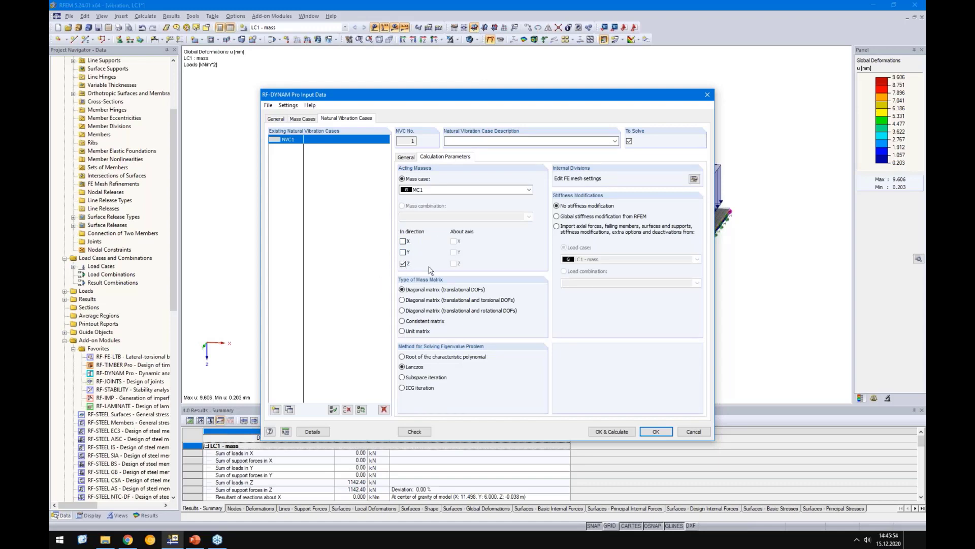
left_click(599, 432)
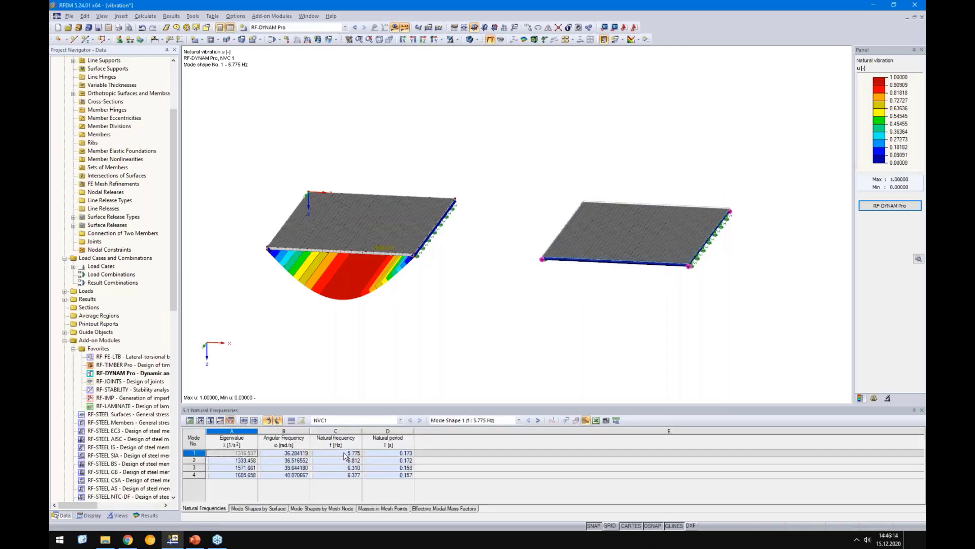
Compare mode shapes 1 and 2 of the two slabs and their natural frequencies.
middle_click_drag(402, 332, 403, 322, "ctrl")
middle_click_drag(428, 291, 404, 324, "ctrl")
right_click(404, 324)
left_click(378, 331)
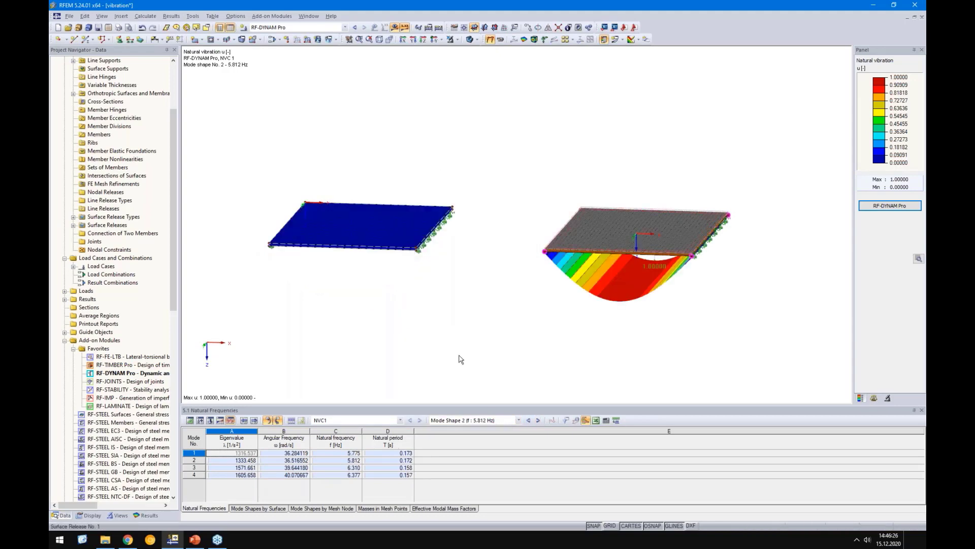
left_click(343, 454)
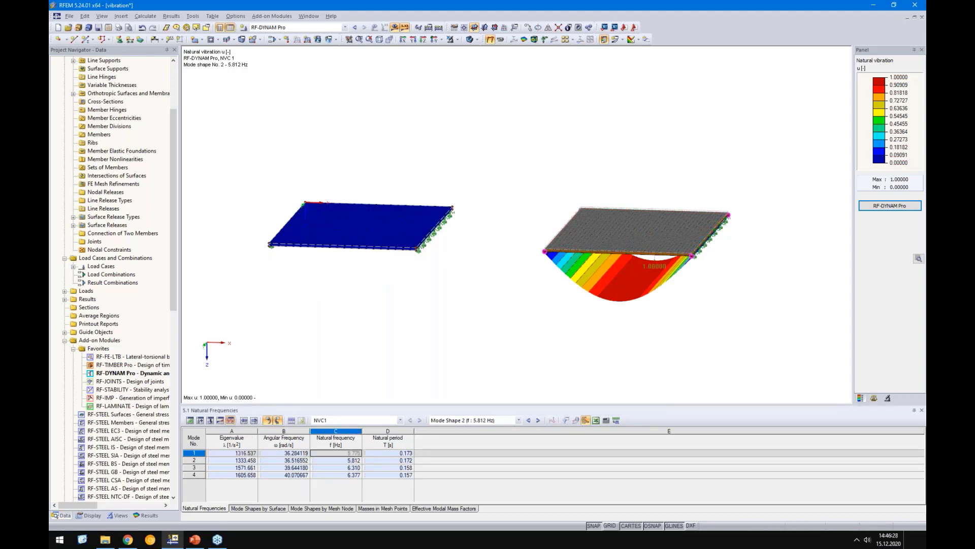
left_click(343, 460)
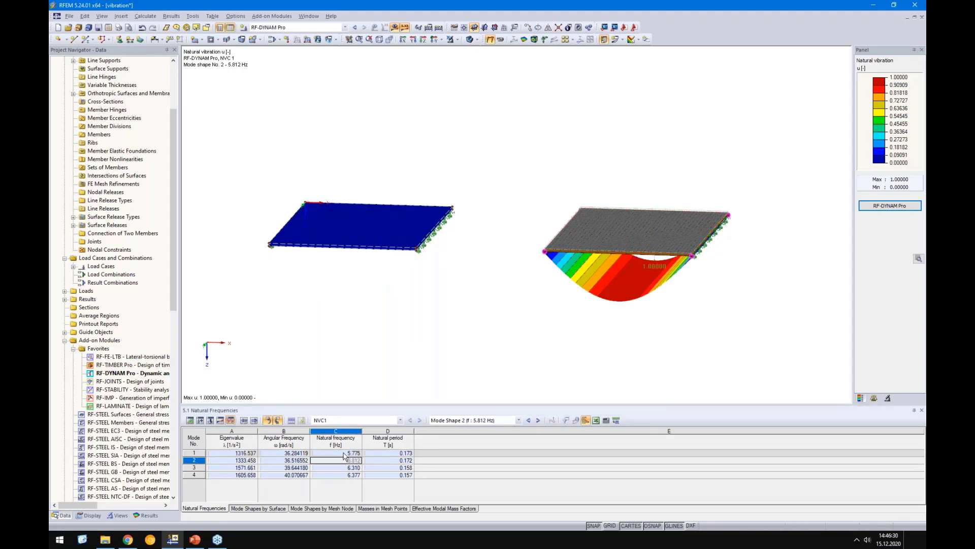
left_click(344, 453)
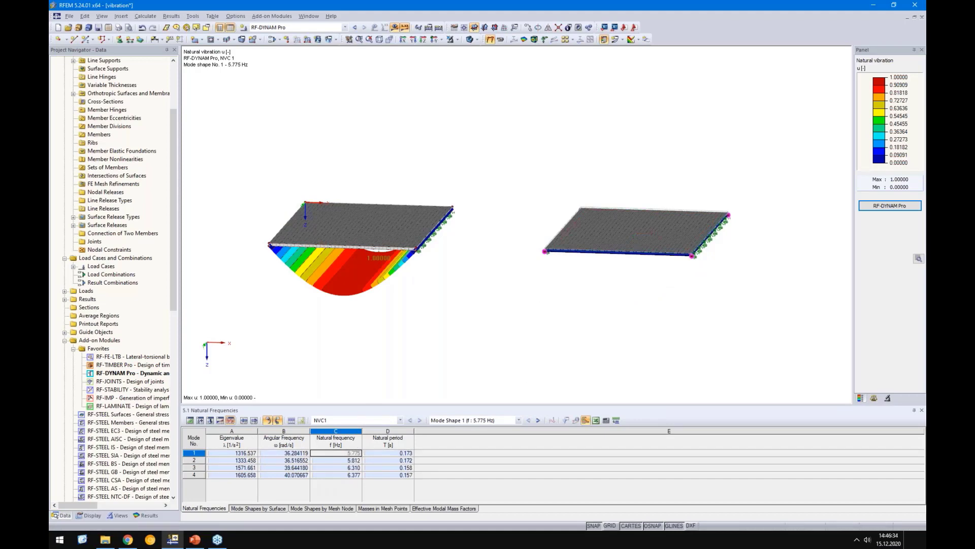
left_click(354, 460)
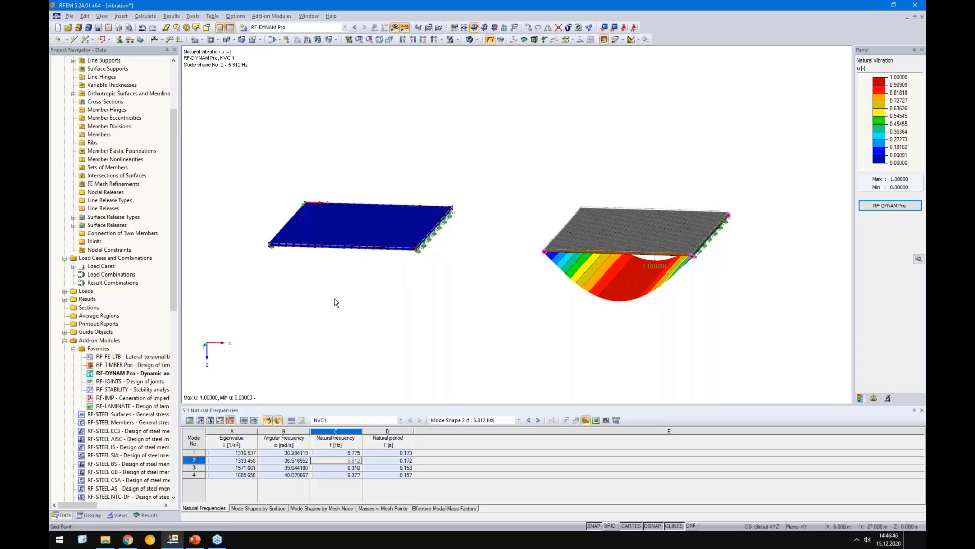
Examine mode shape 3 against mode shape 1, and check the first frequency against the PowerPoint slide.
left_click(332, 453)
left_click(348, 468)
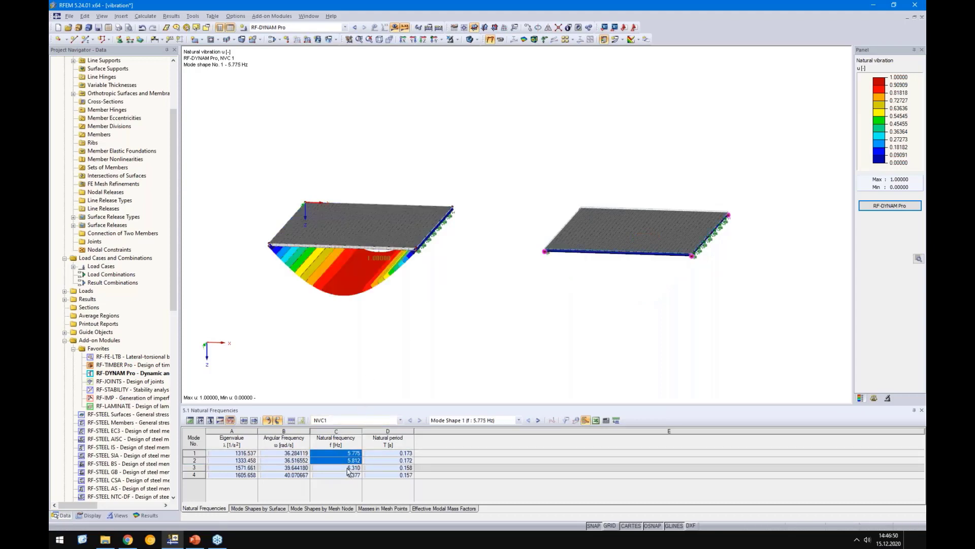
middle_click_drag(525, 292, 479, 320, "ctrl")
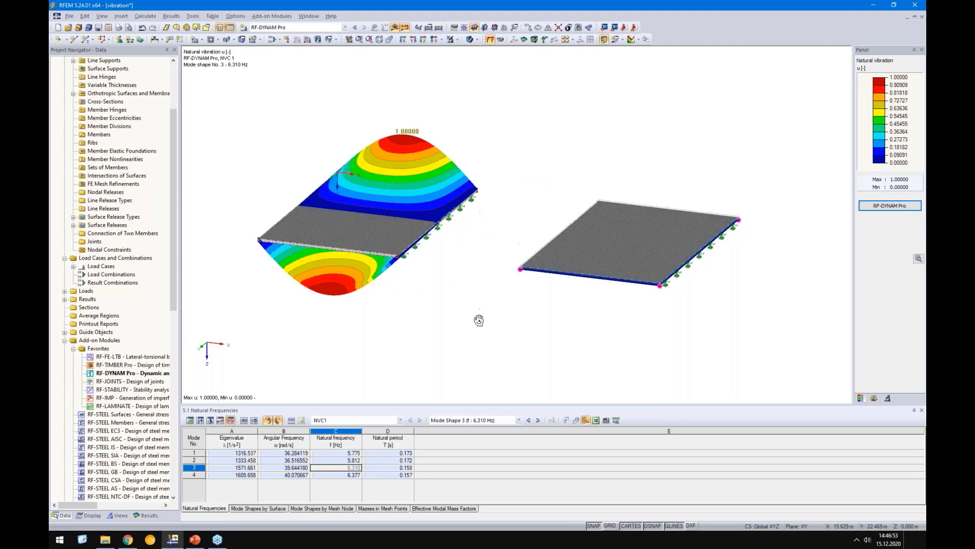
left_click(340, 452)
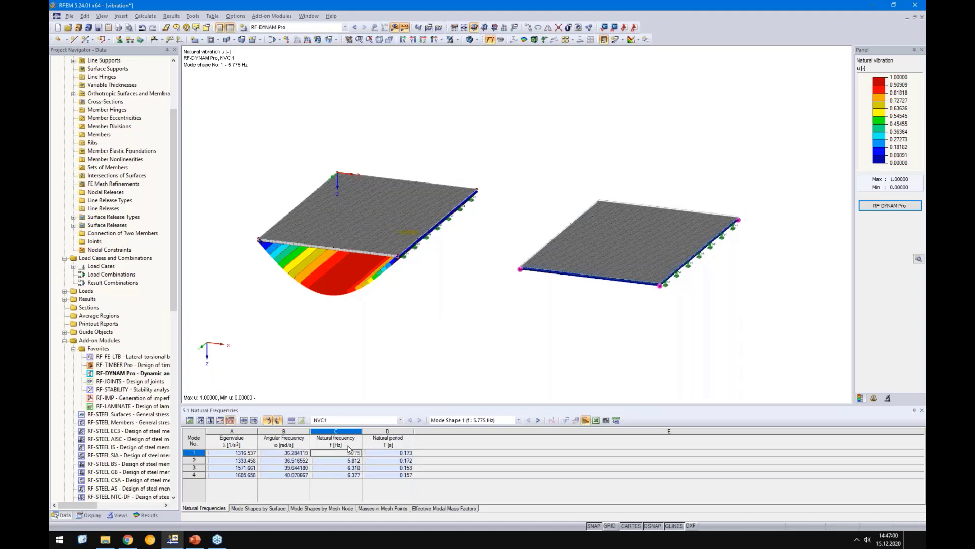
left_click(195, 539)
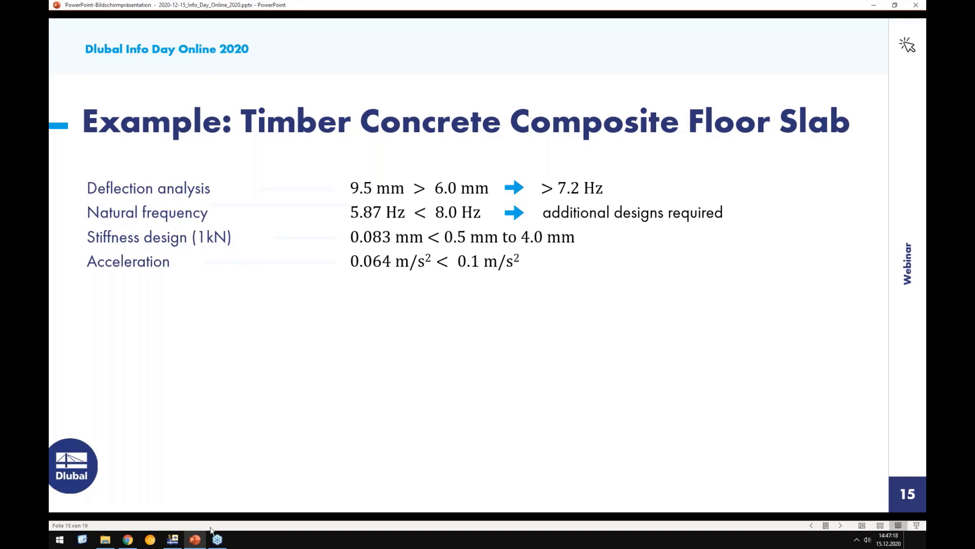
Switch back to RFEM and create load case LC2 with the description "unit load".
left_click(173, 539)
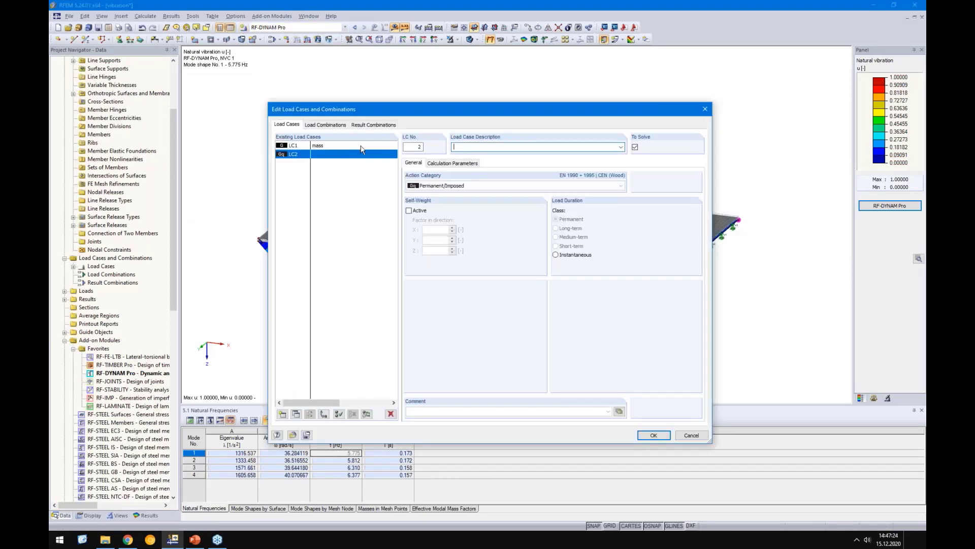
left_click(582, 145)
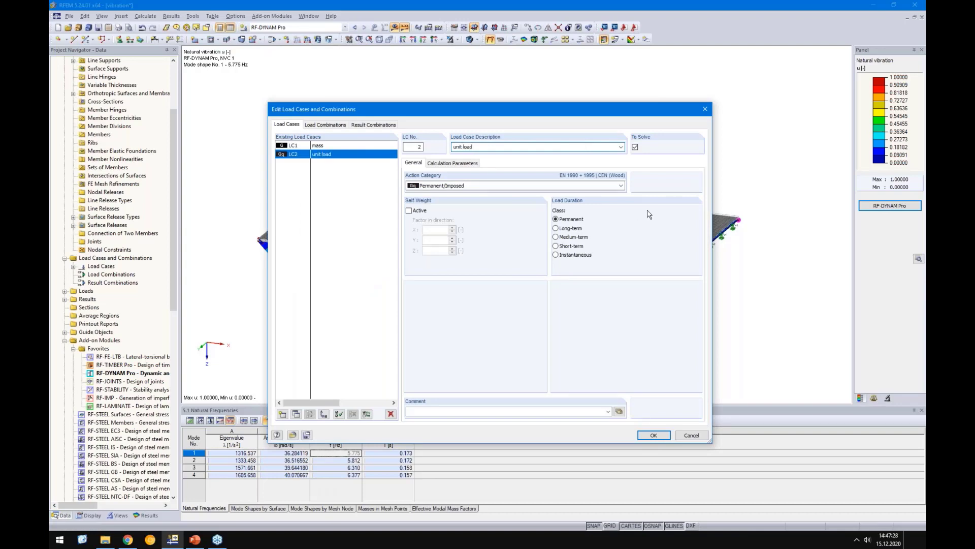
left_click(659, 435)
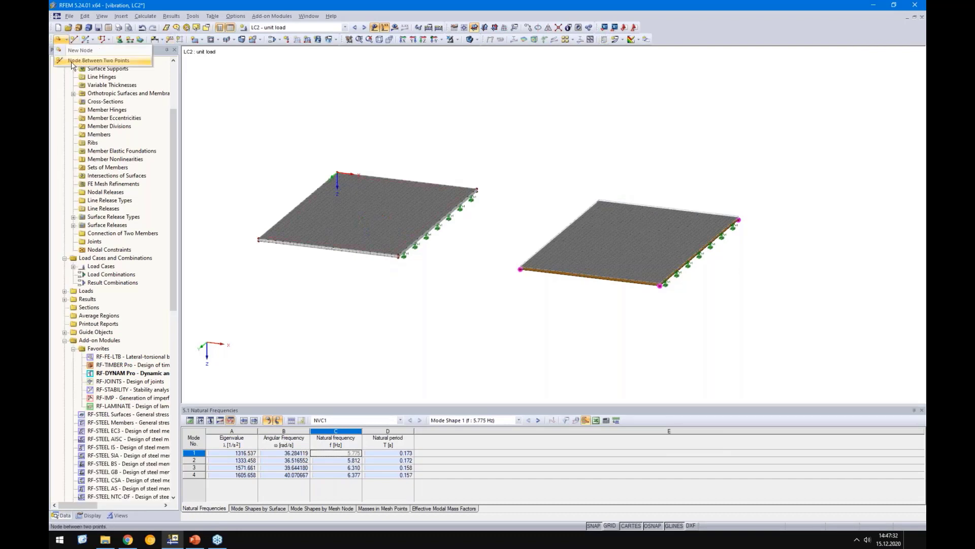
Insert a node at the centre of each slab, 50% between two diagonally opposite corners.
left_click(100, 72)
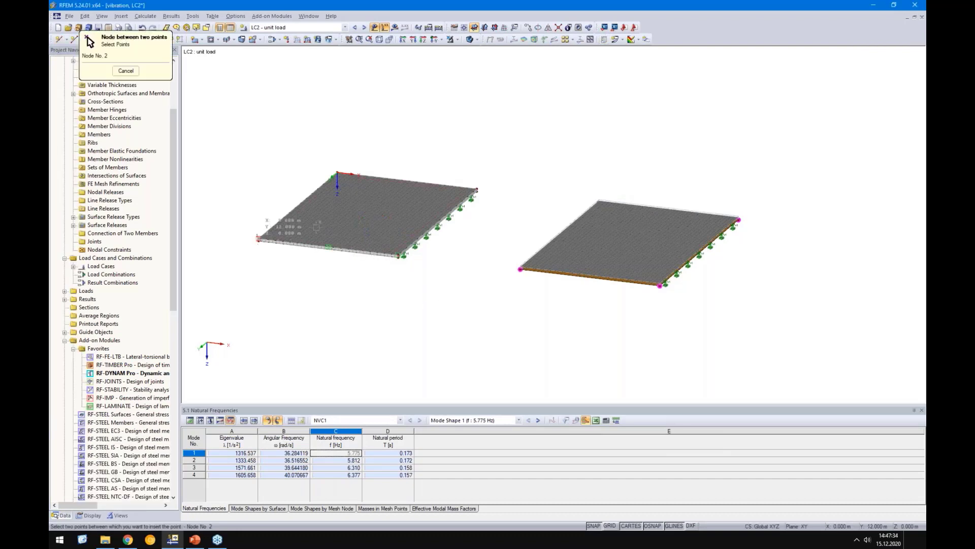
scroll(482, 179, "up", 4)
left_click(475, 194)
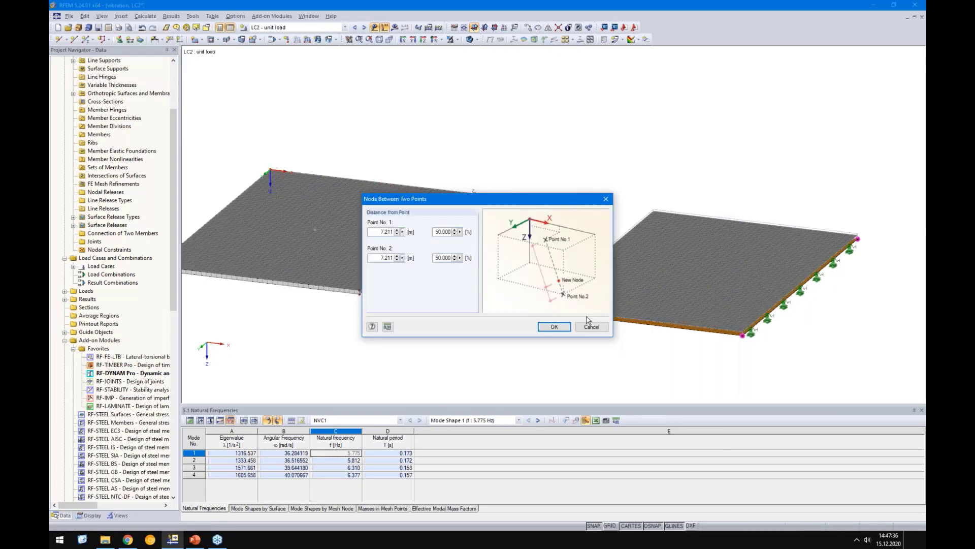
left_click(551, 327)
left_click(473, 288)
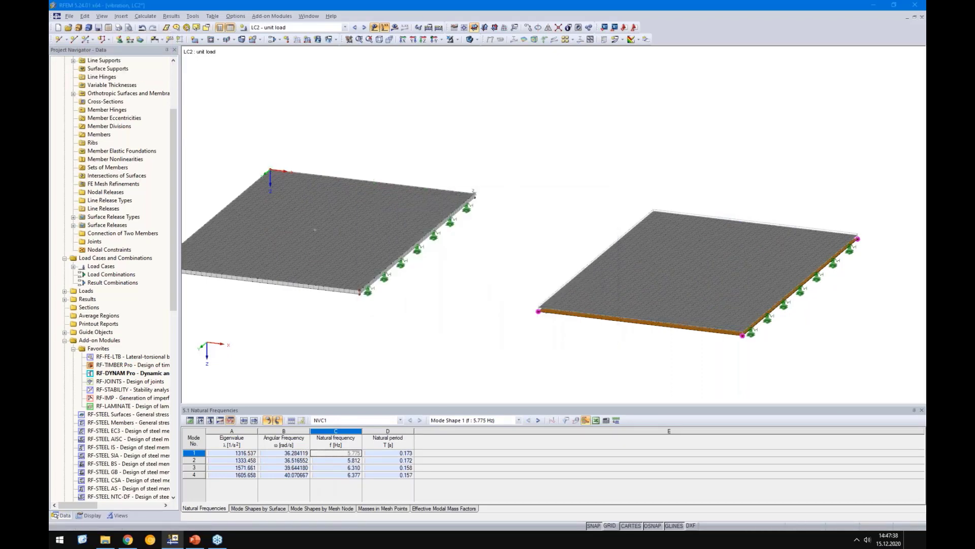
left_click(857, 239)
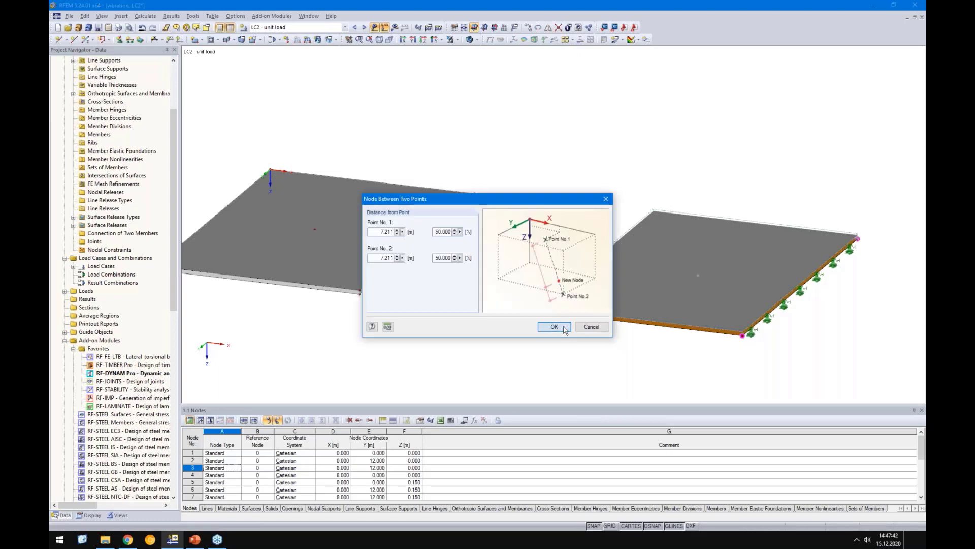
left_click(556, 328)
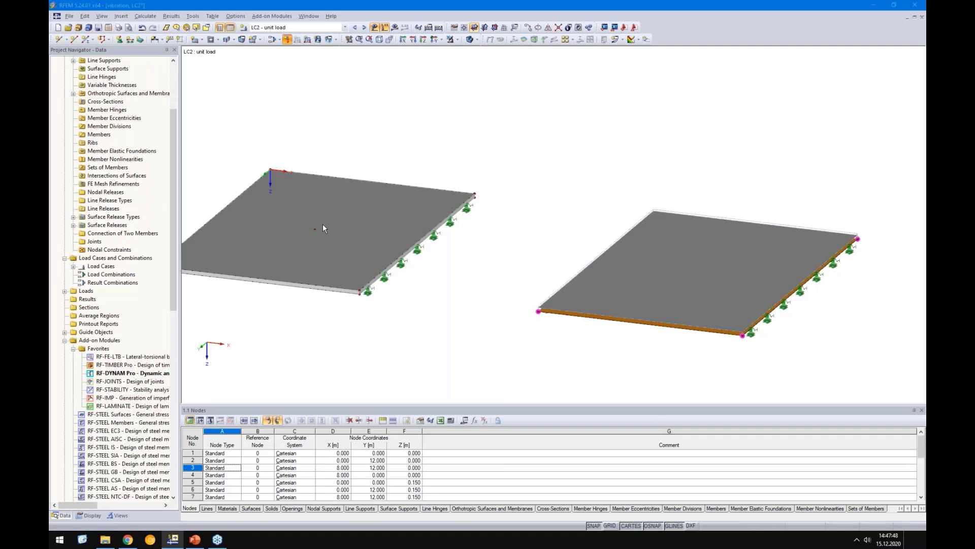
Apply a nodal load of 1 kN in global Z to the centre node of each slab, using a transparent model display.
left_click(348, 238)
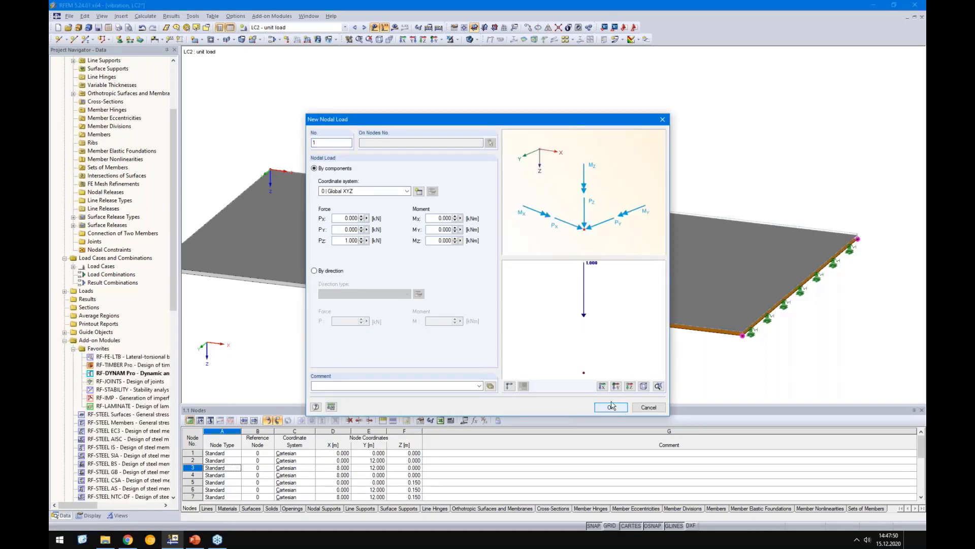
left_click(611, 407)
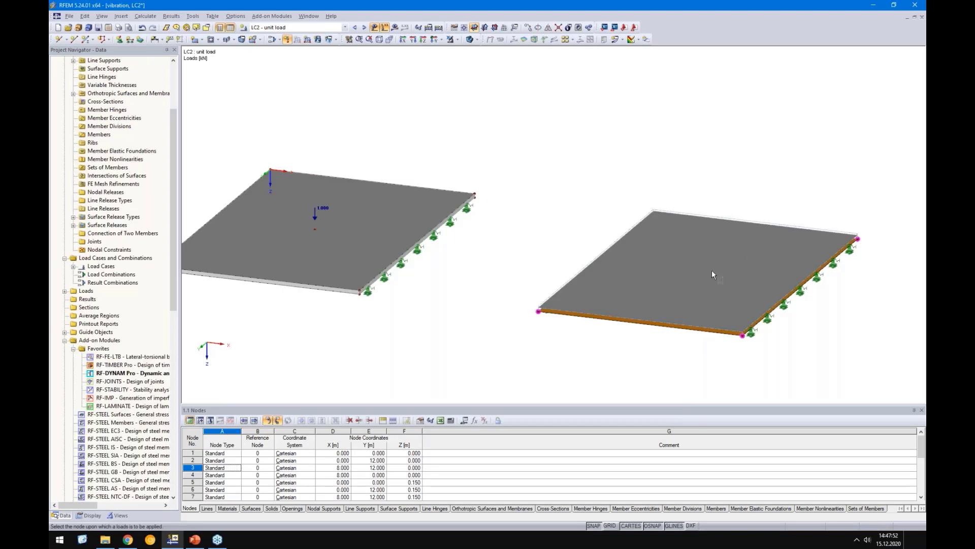
left_click(470, 39)
left_click(698, 274)
right_click(491, 198)
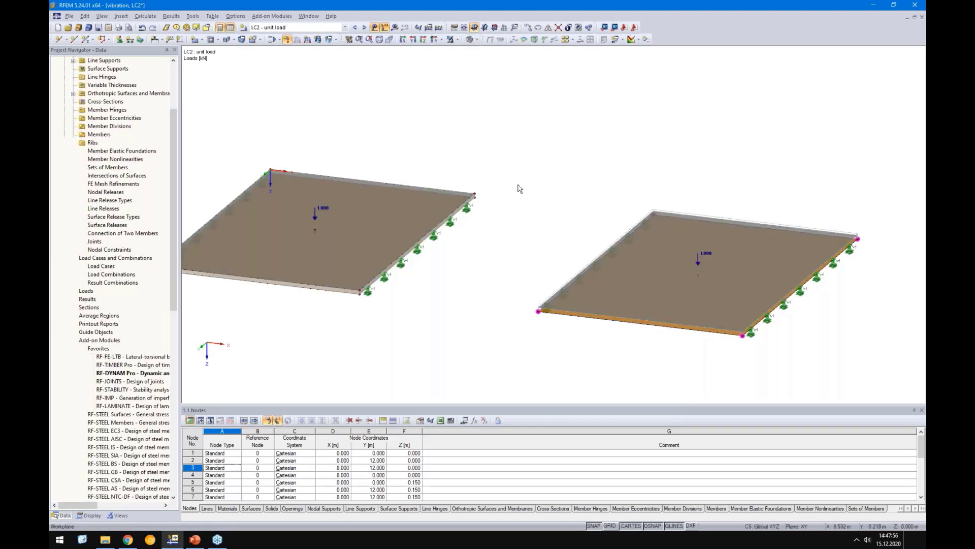
scroll(522, 168, "down", 2)
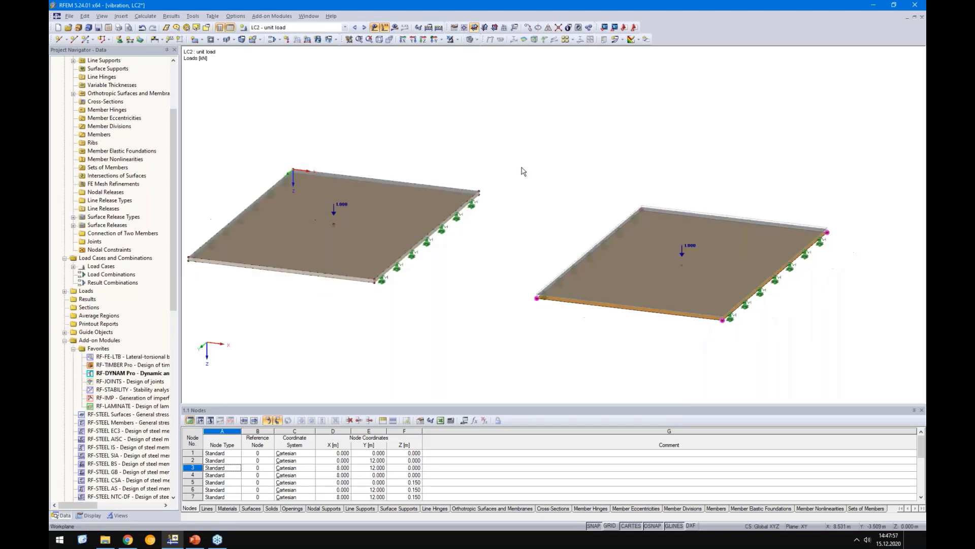
Calculate load case LC2 and compare the global deformations of both slabs from the side.
left_click(395, 27)
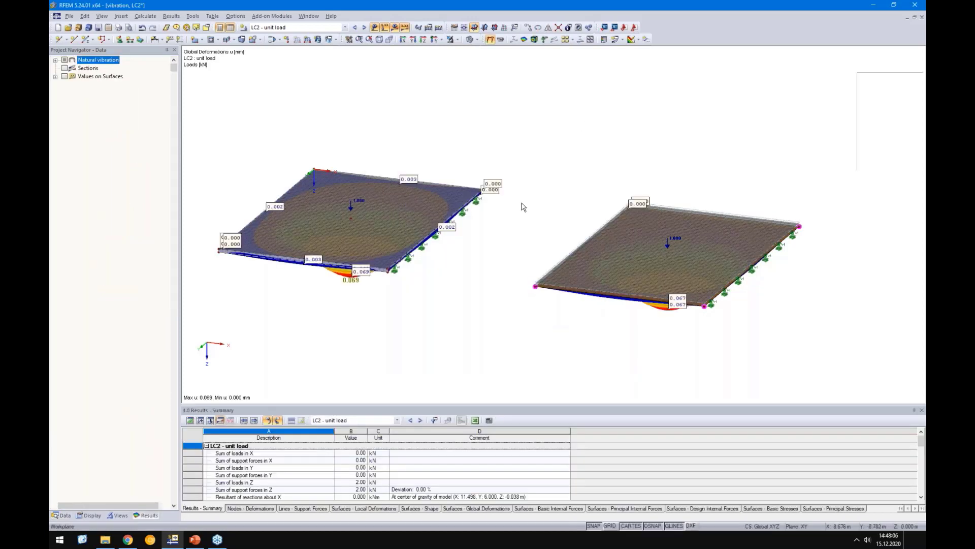
middle_click_drag(350, 330, 601, 284, "ctrl")
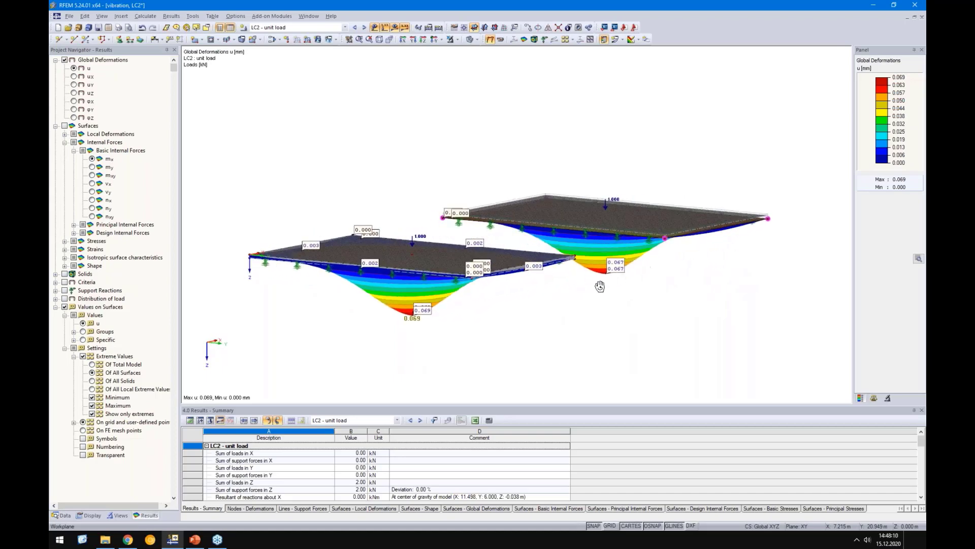
right_click(602, 285)
left_click(521, 325)
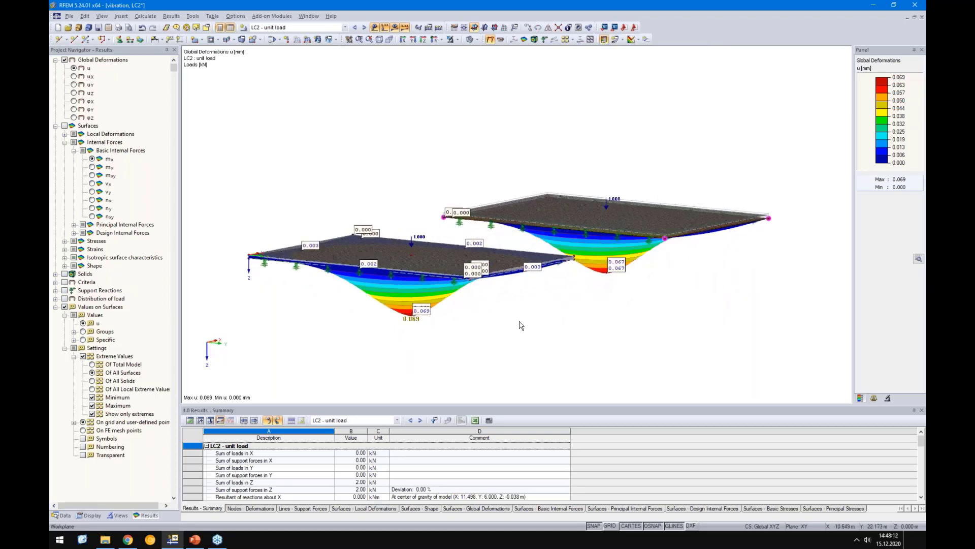
Switch to PowerPoint and check the 1 kN stiffness design limits on the timber-concrete composite floor slab slide.
left_click(195, 540)
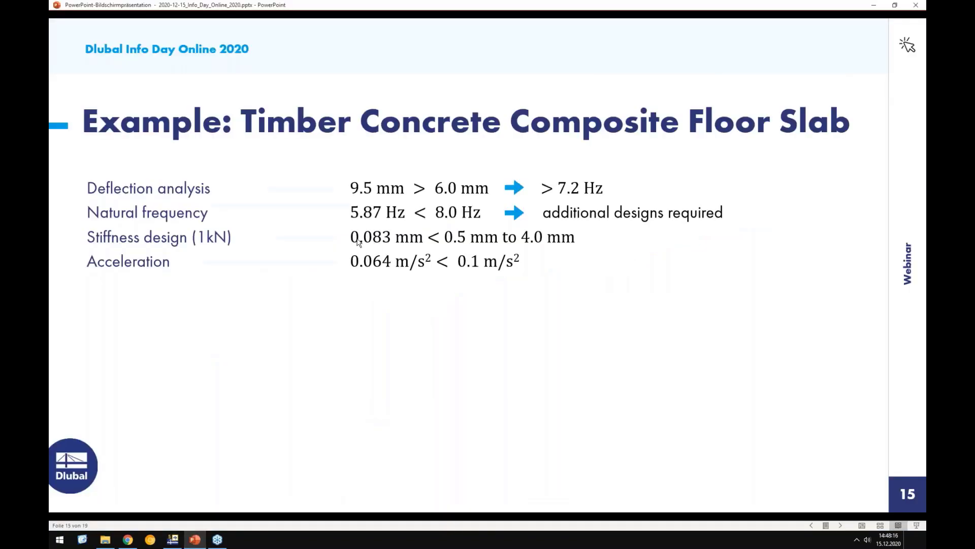
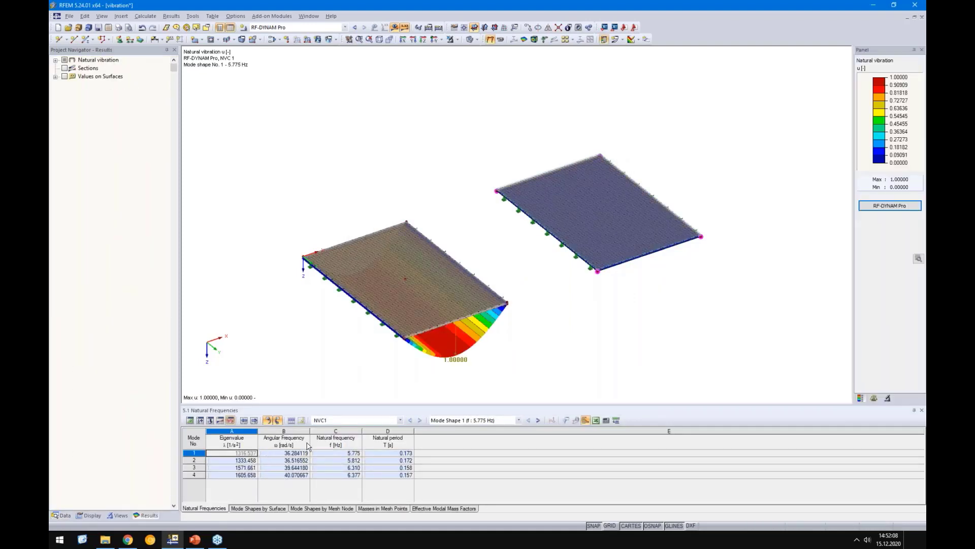
Copy the angular frequency of mode 1 from the natural frequencies results in RFEM.
left_click(285, 453)
right_click(288, 455)
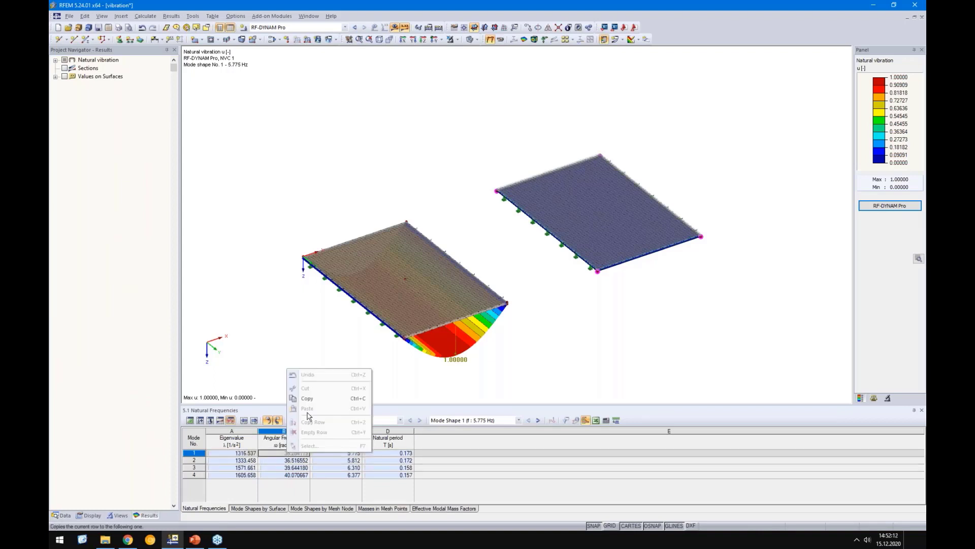
left_click(306, 397)
Activate response spectrum and linear time history analysis with time diagrams in RF-DYNAM Pro, and review the mass and natural vibration cases.
left_click(890, 206)
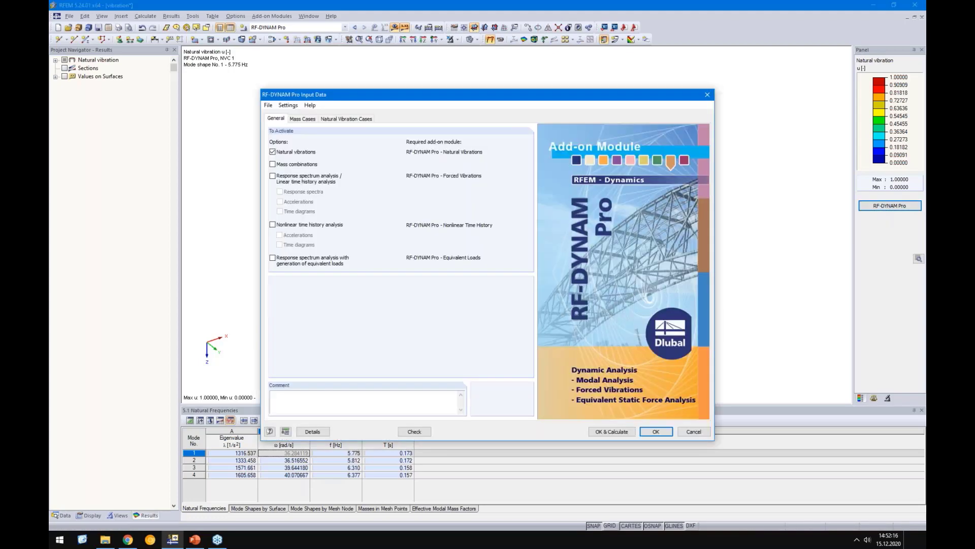
left_click(272, 176)
left_click(280, 211)
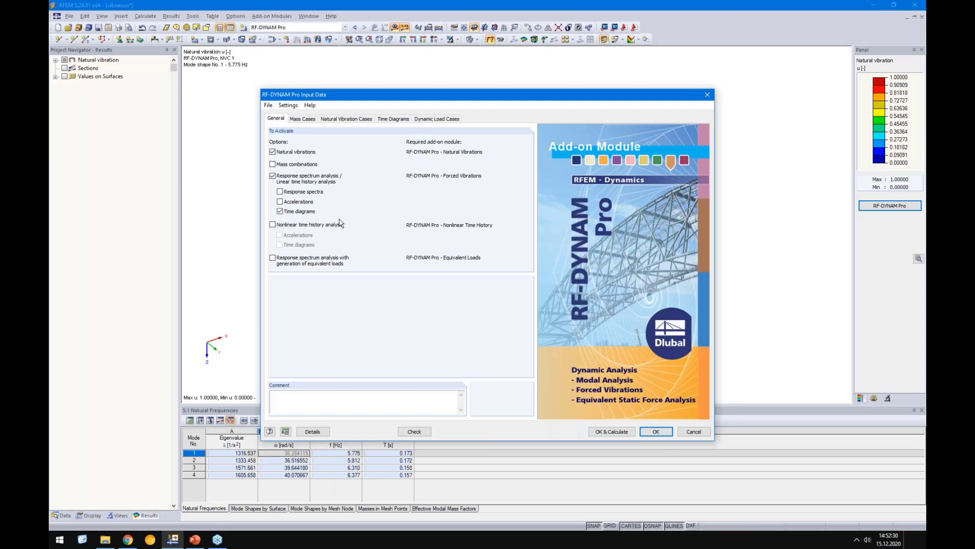
left_click(305, 120)
left_click(347, 119)
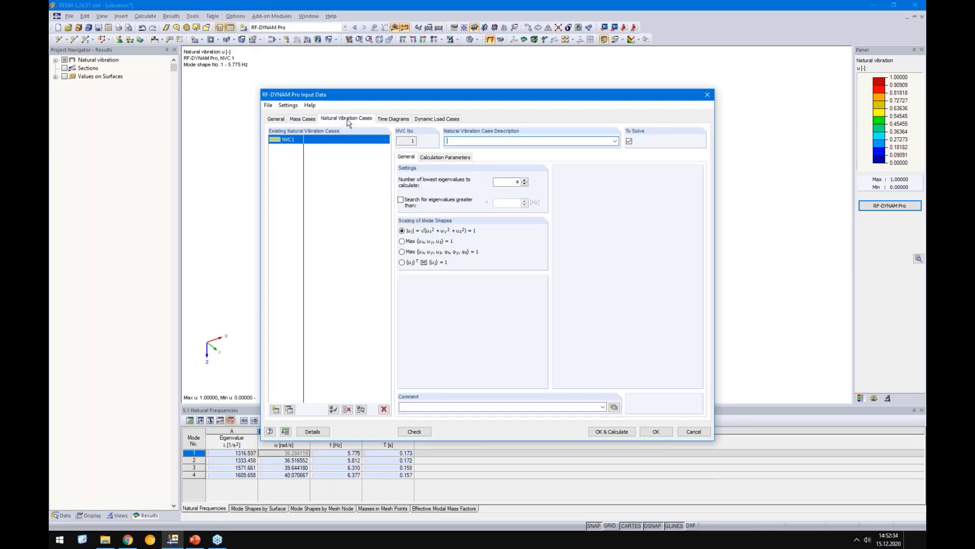
Make time diagram TD1 periodic and give it the description "resonance check".
left_click(394, 119)
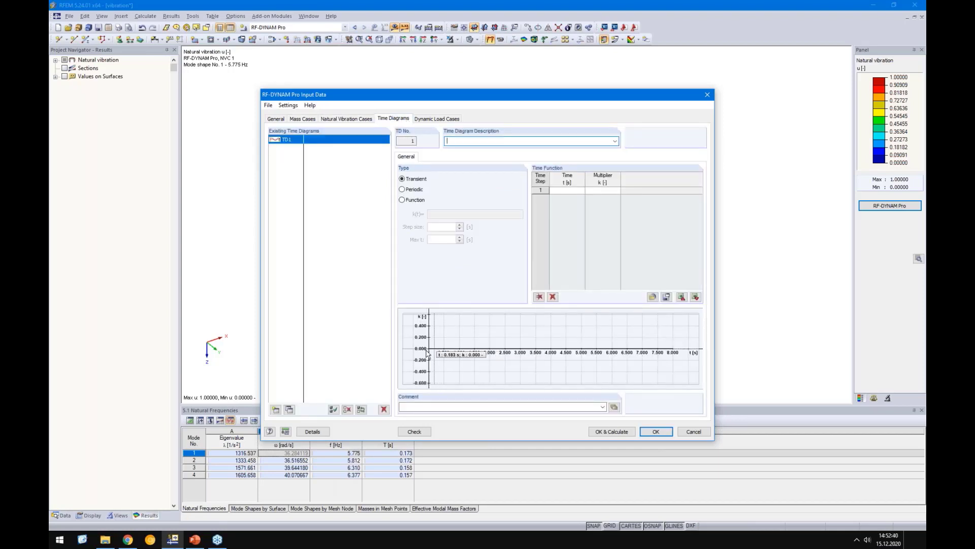
left_click(414, 190)
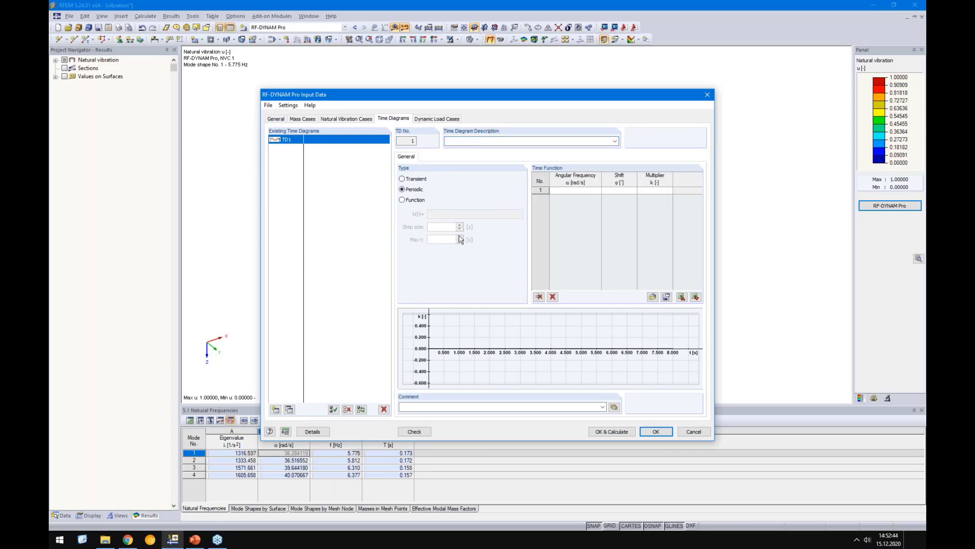
left_click(565, 191)
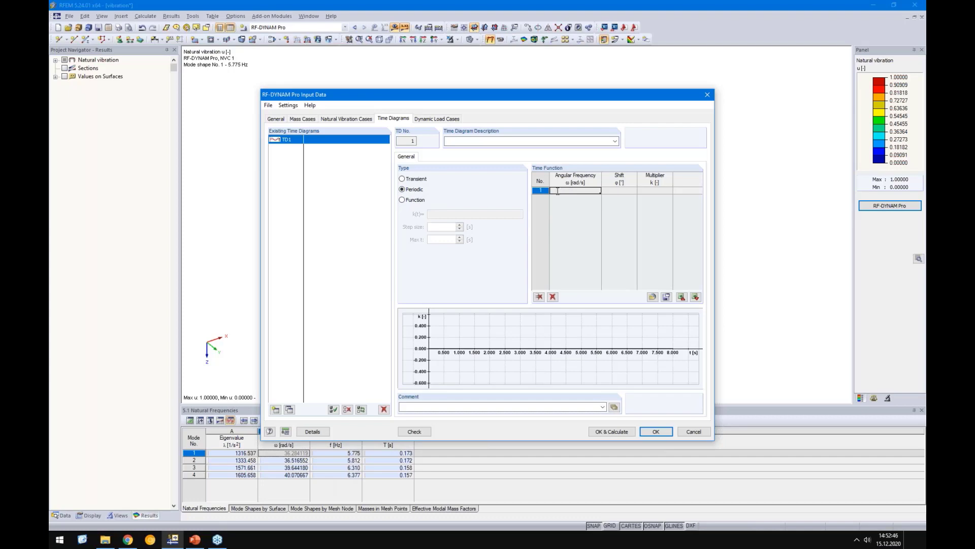
left_click(490, 140)
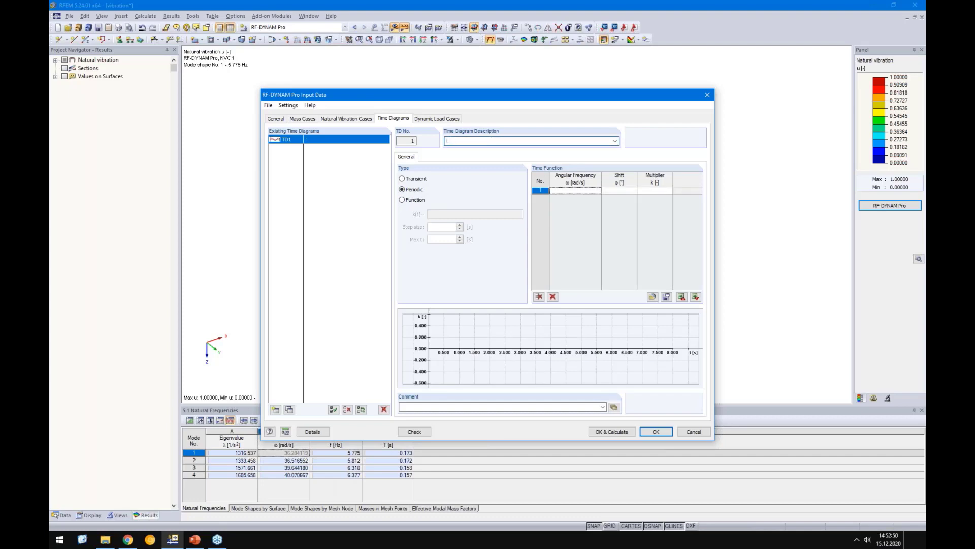
type("resonance check")
Paste the copied angular frequency into the first row of TD1's time function, with zero shift and a multiplier of 1.
left_click(615, 191)
left_click(587, 191)
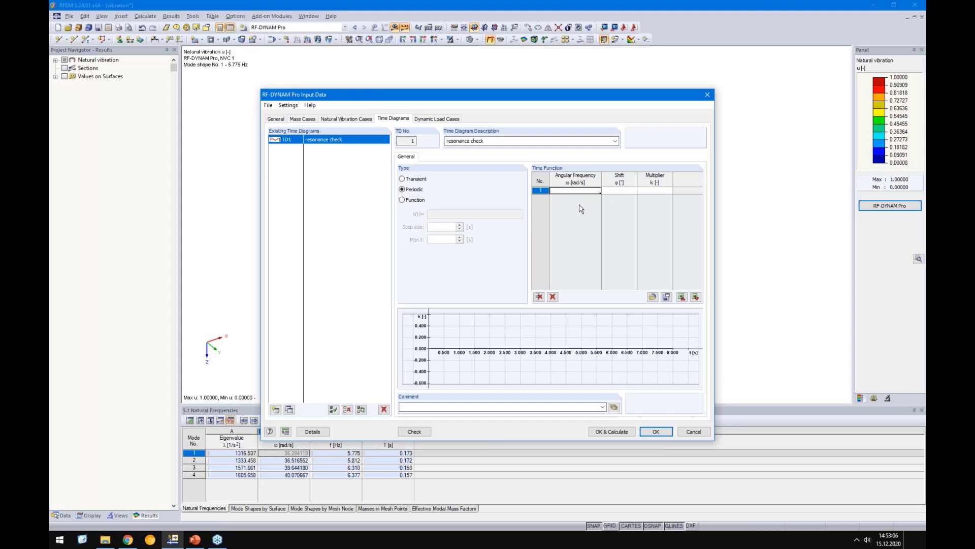
left_click(568, 190)
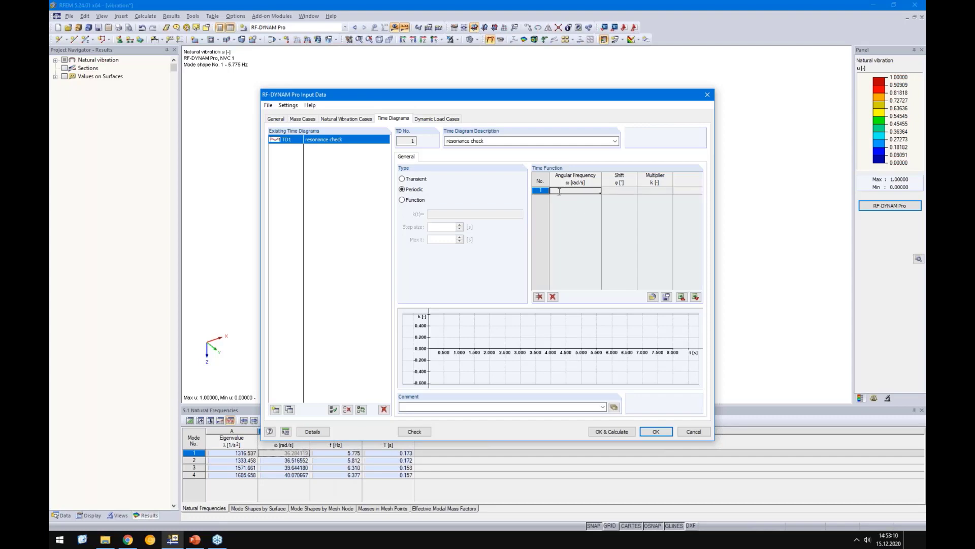
left_click(575, 191)
left_click(567, 190)
left_click(575, 191)
right_click(575, 190)
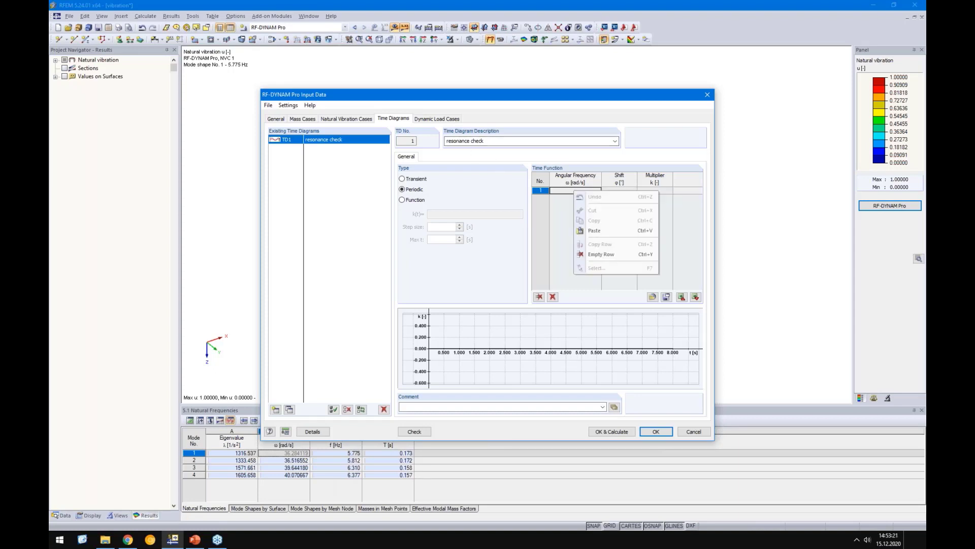
left_click(595, 231)
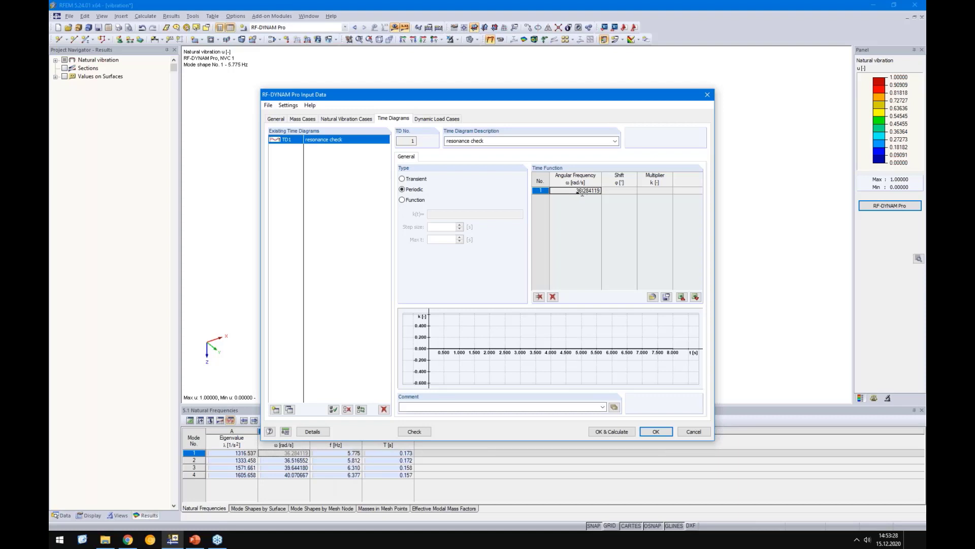
key("Return")
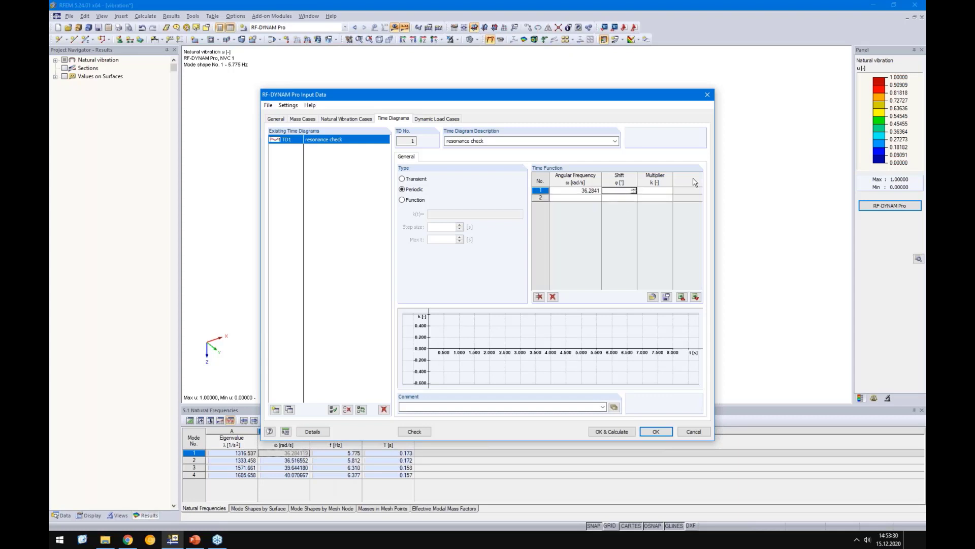
key("Return")
type("1")
key("Return")
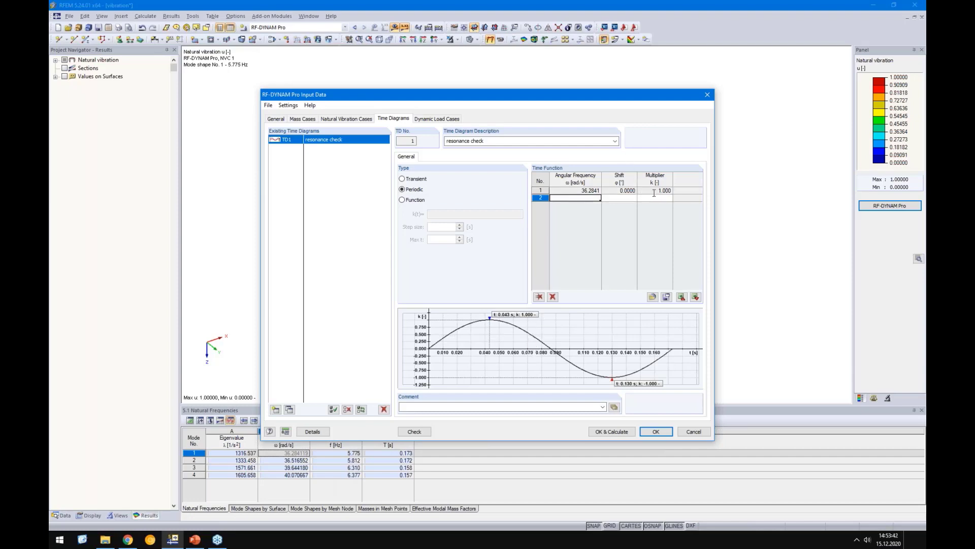
Consult the acceleration formula on the PowerPoint slide and set the multiplier of TD1's time function in RF-DYNAM Pro to 0.028.
left_click_drag(563, 108, 616, 263)
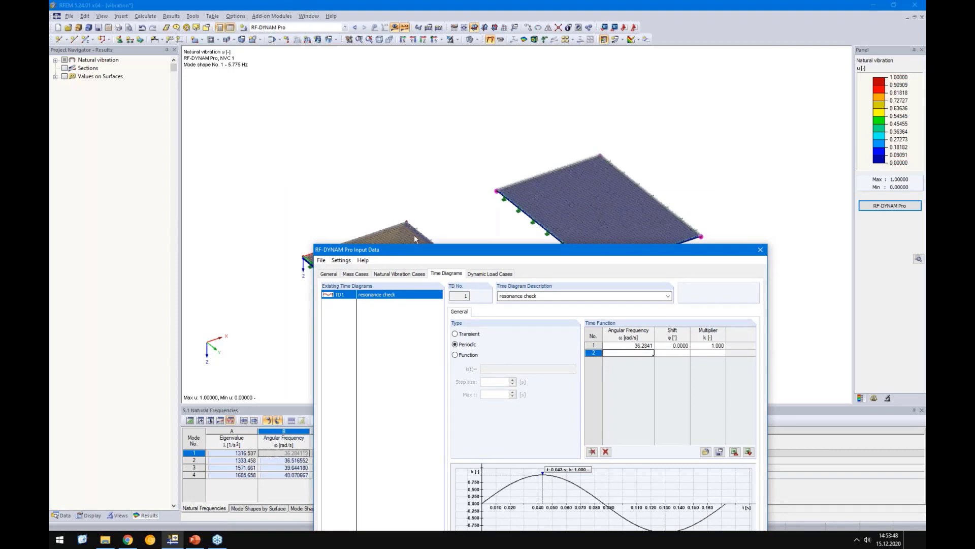
left_click_drag(416, 249, 397, 131)
left_click(195, 539)
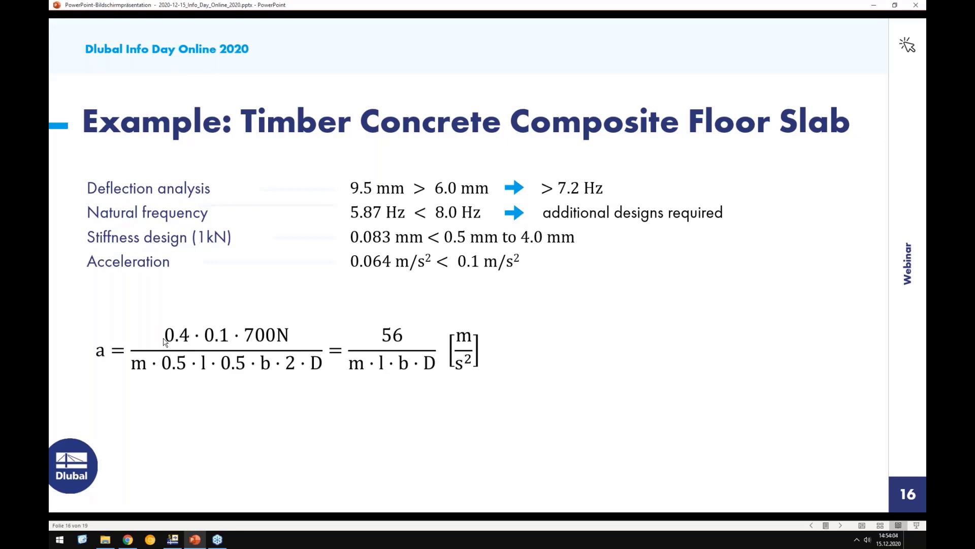
left_click(173, 539)
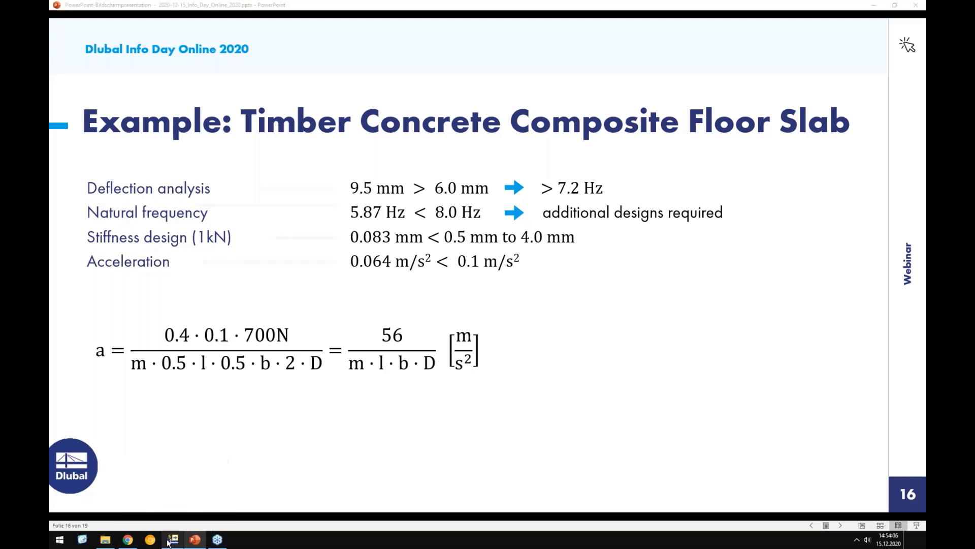
left_click(690, 223)
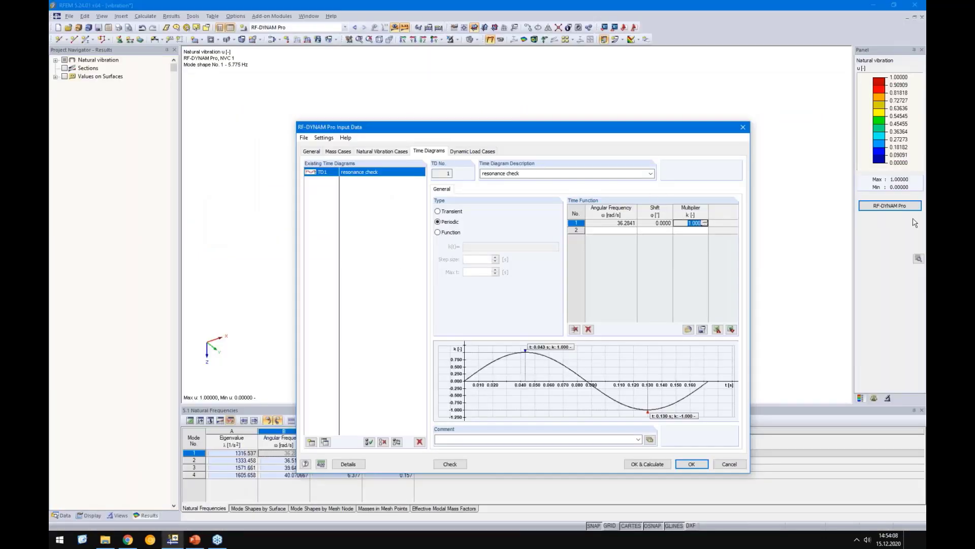
type("0.028")
left_click(676, 231)
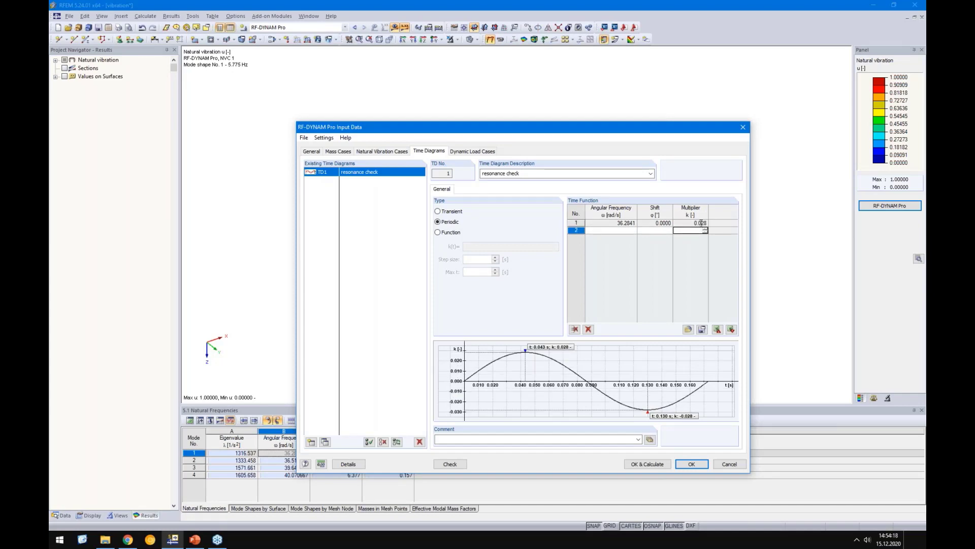
left_click_drag(506, 136, 470, 218)
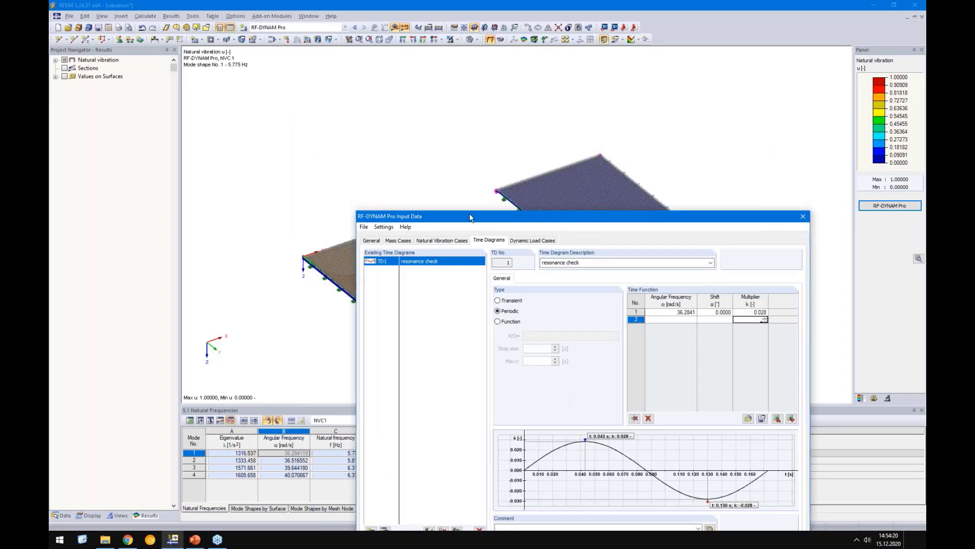
left_click(195, 538)
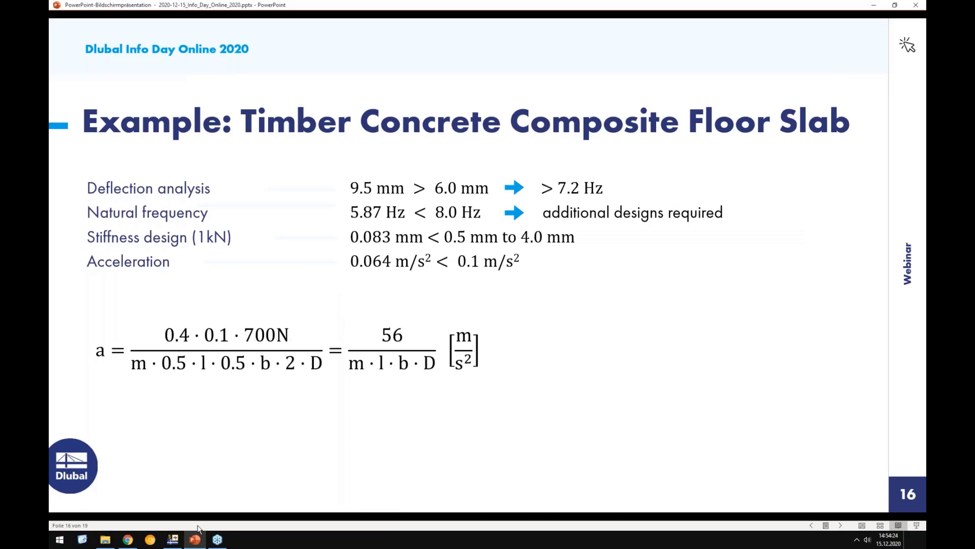
left_click(169, 539)
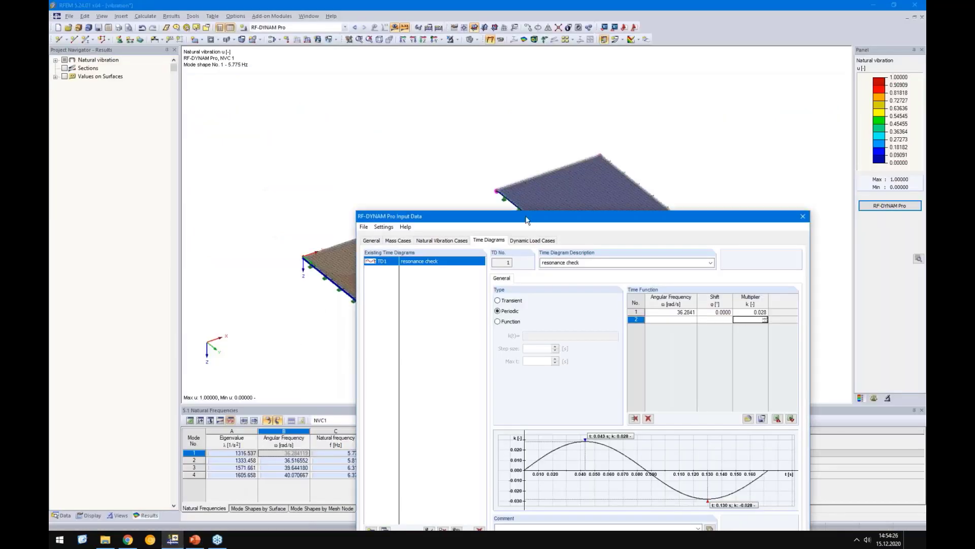
left_click_drag(478, 160, 448, 104)
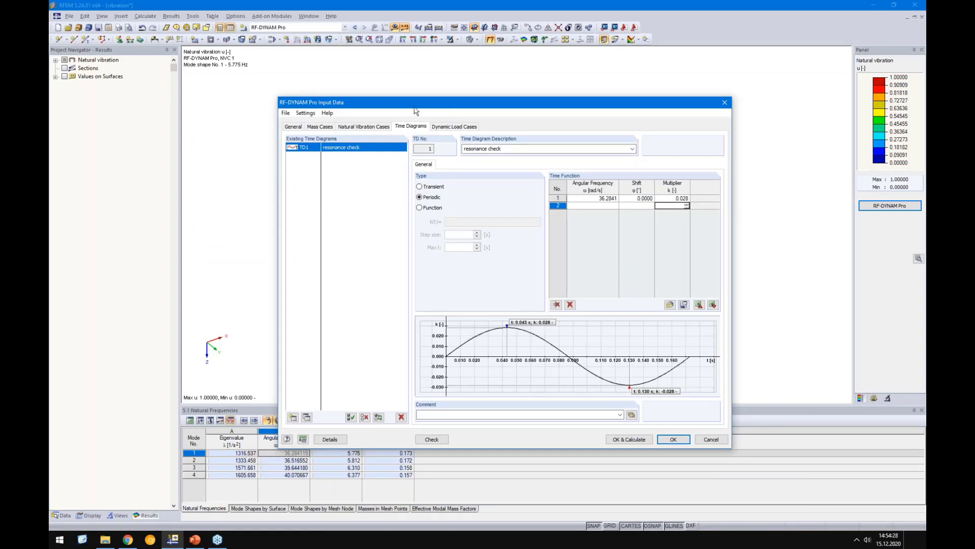
Set dynamic load case DLC1 to linear modal analysis and pair load case LC2 "unit load" with time diagram TD1 "resonance check".
left_click(449, 126)
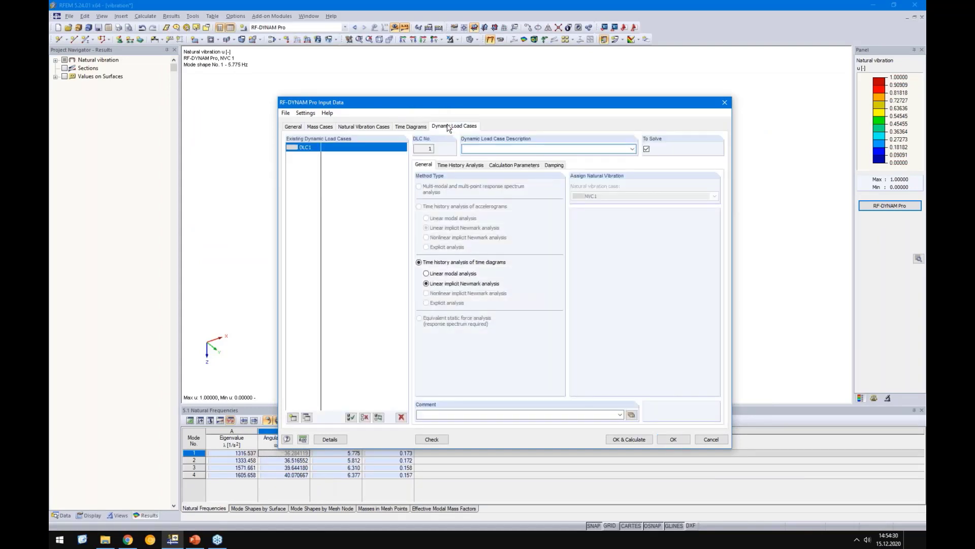
left_click(427, 274)
left_click(455, 165)
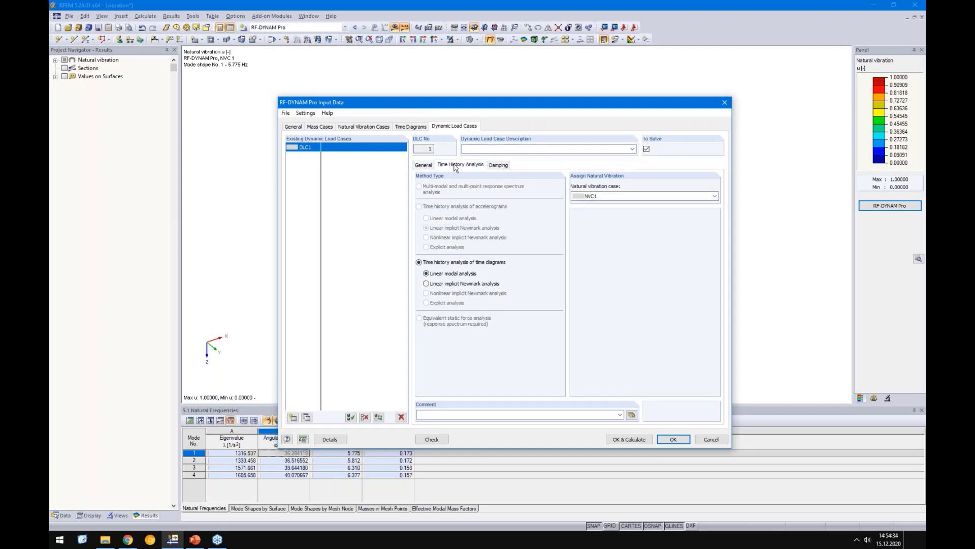
left_click(495, 192)
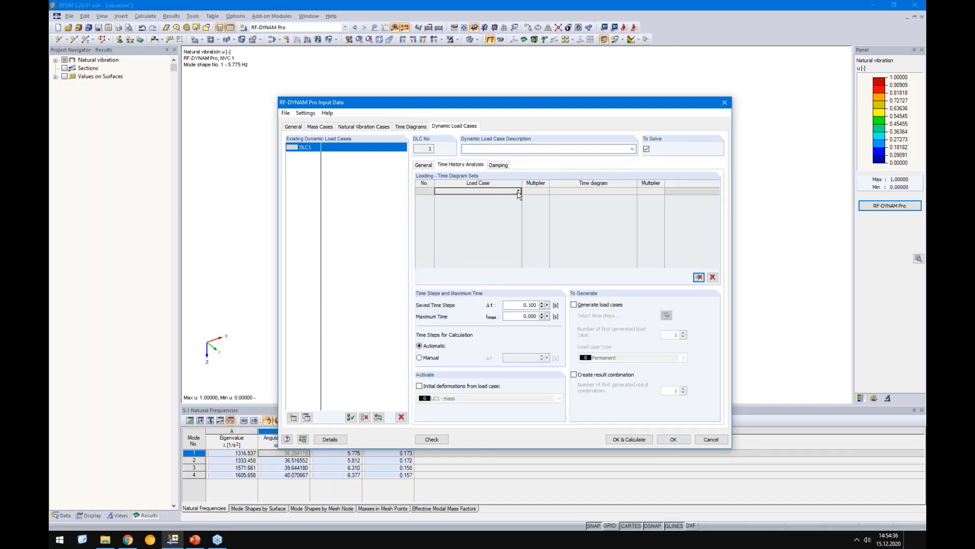
left_click(518, 192)
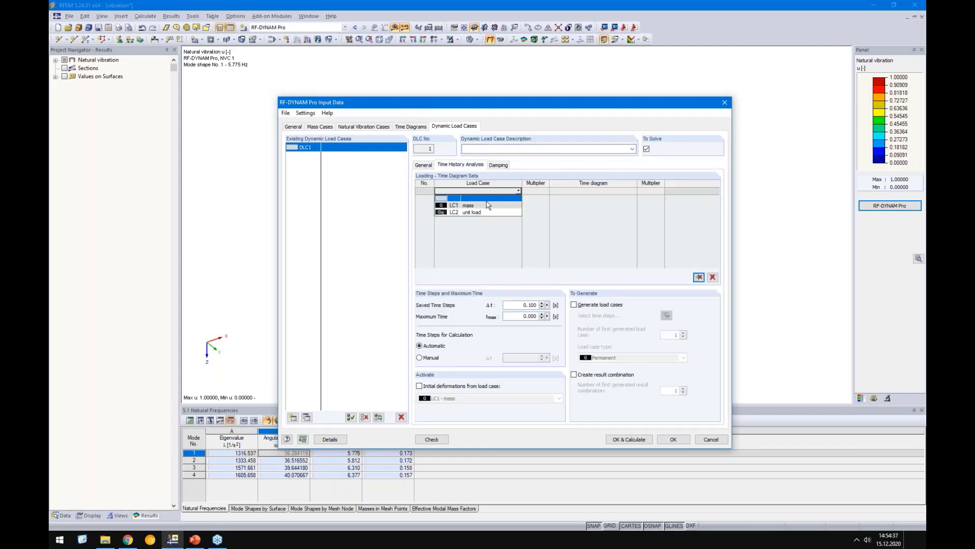
left_click(470, 216)
left_click(602, 191)
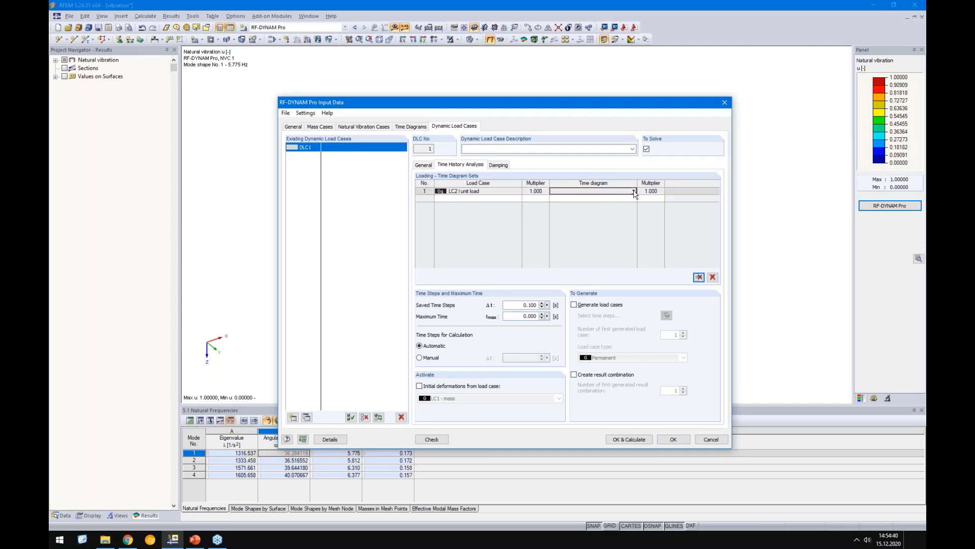
left_click(634, 191)
left_click(592, 205)
left_click(654, 191)
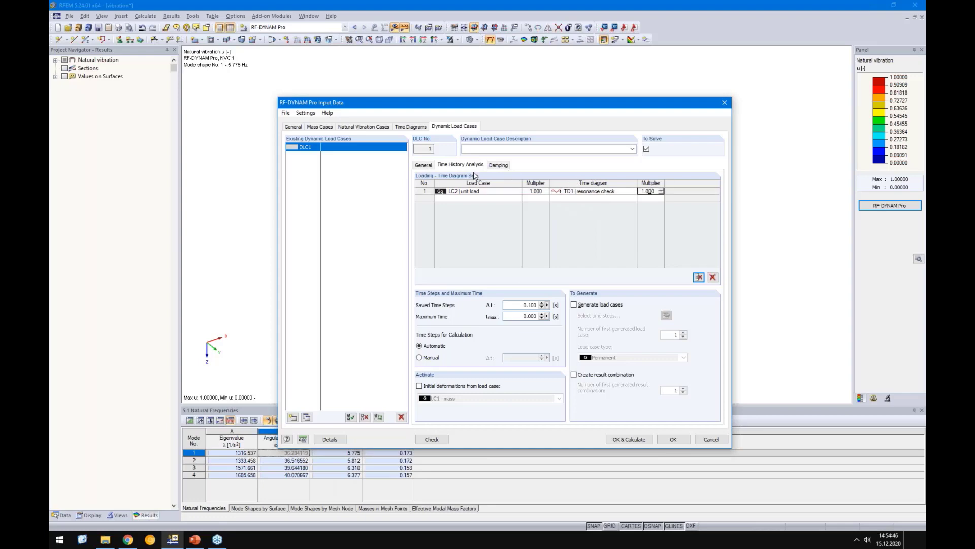
Recheck DLC1's method and TD1's time function, and set the maximum time of DLC1's time history analysis to 10 s.
left_click(424, 164)
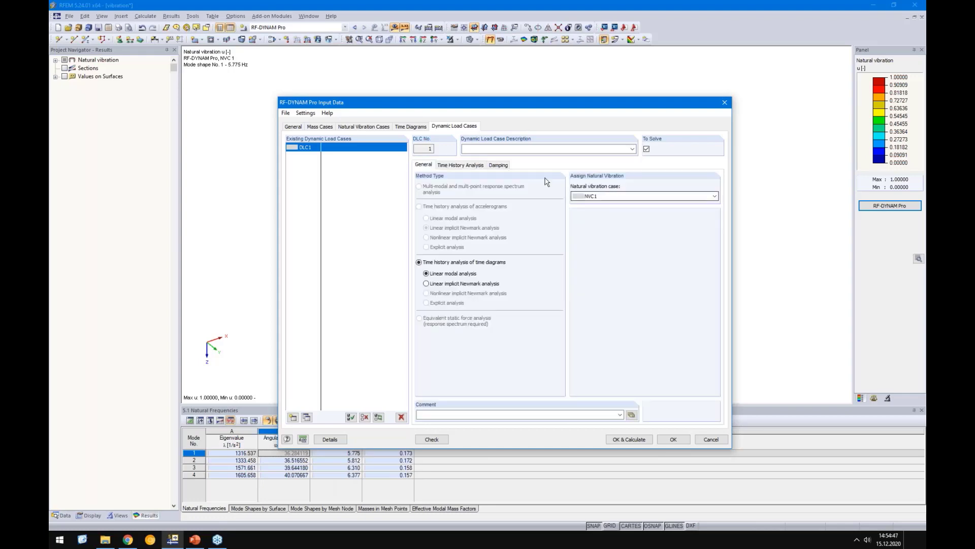
left_click(461, 164)
left_click(410, 126)
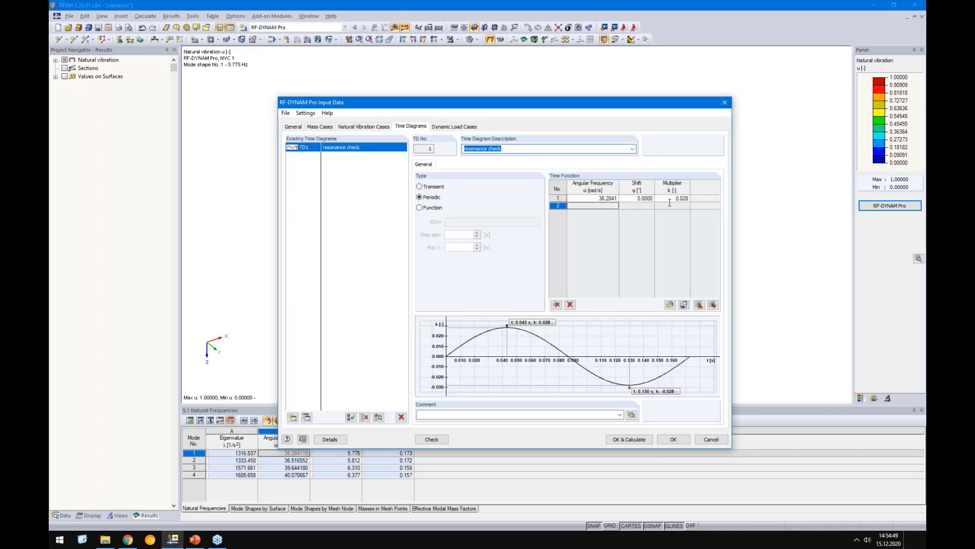
left_click(453, 126)
left_click(459, 165)
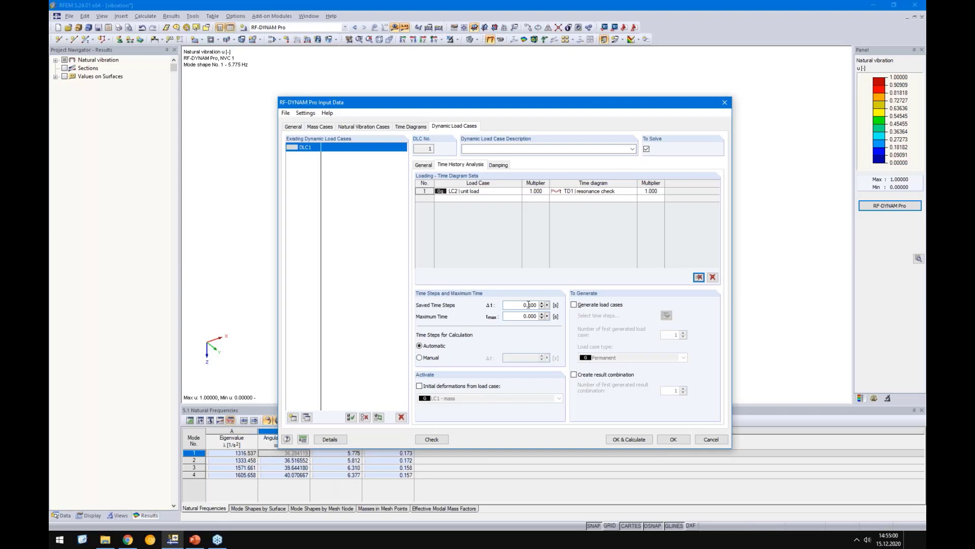
left_click_drag(528, 304, 566, 303)
double_click(517, 316)
type("10")
left_click(508, 305)
Set Lehr's damping D of dynamic load case DLC1 to 0.015 and run the RF-DYNAM Pro calculation.
left_click(498, 165)
left_click(420, 225)
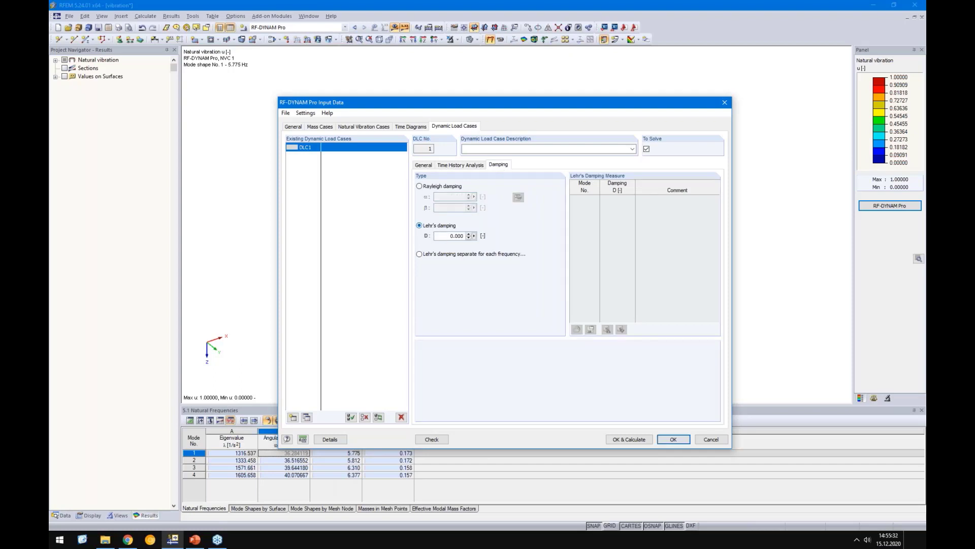
left_click(442, 235)
type("0,015")
left_click(629, 439)
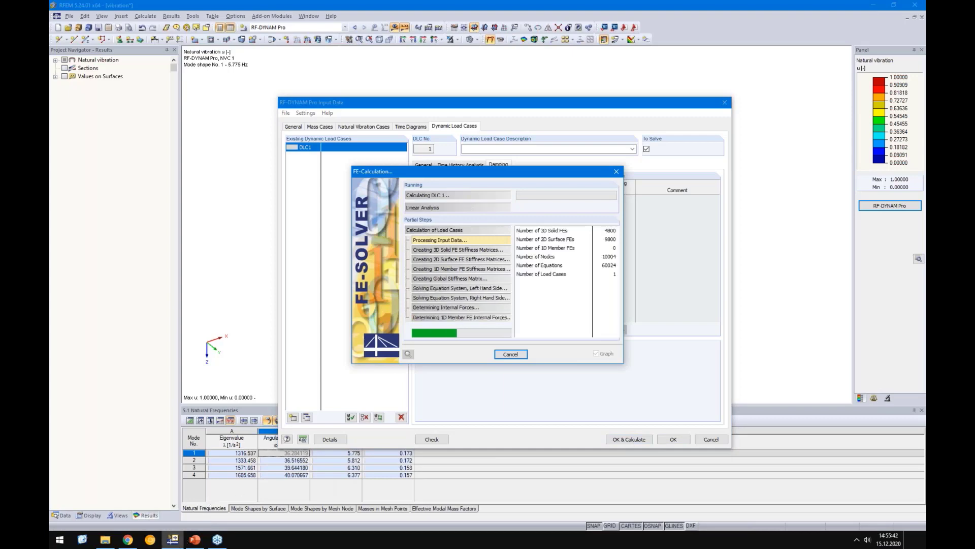
Consult the acceleration check on the PowerPoint slide, and display DLC1's dynamic envelope in RFEM with an enlarged results table.
left_click(195, 539)
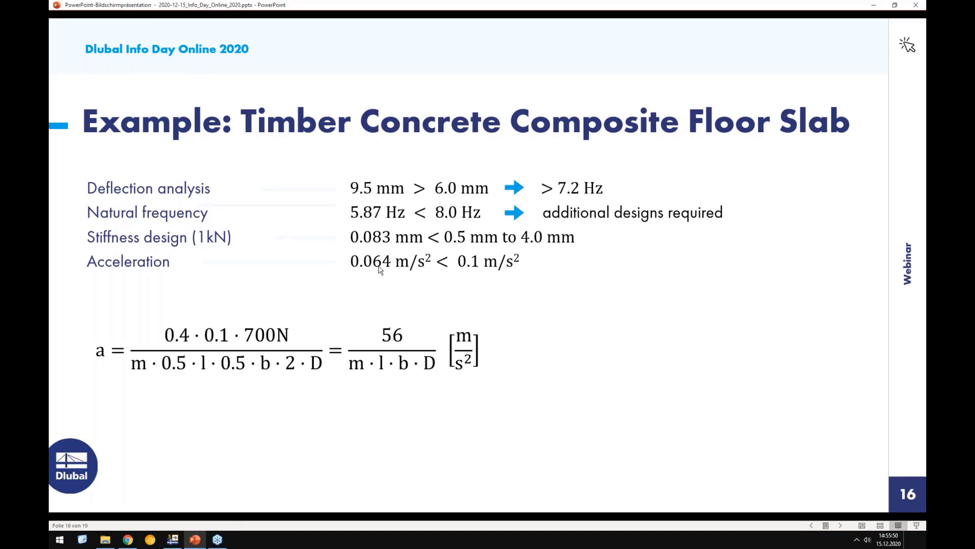
left_click(173, 539)
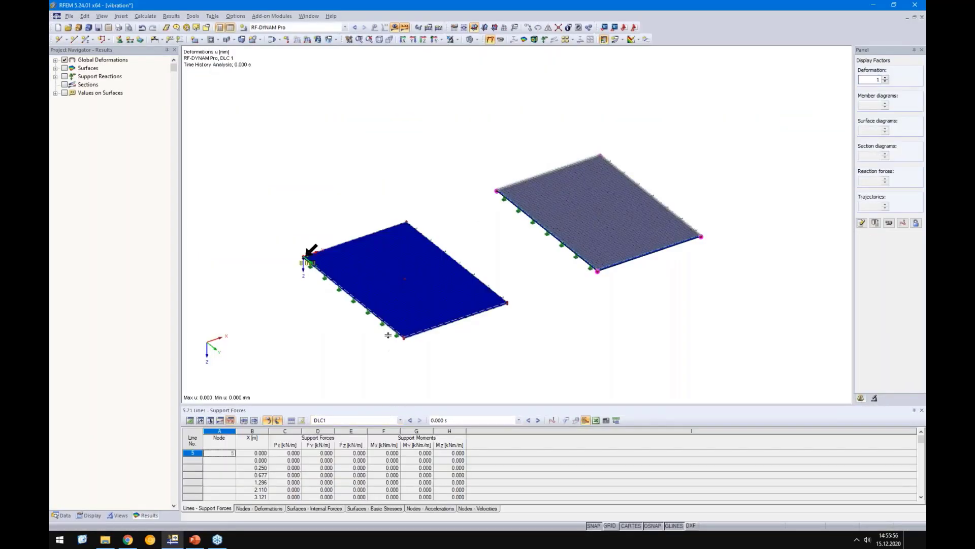
left_click_drag(388, 335, 388, 337)
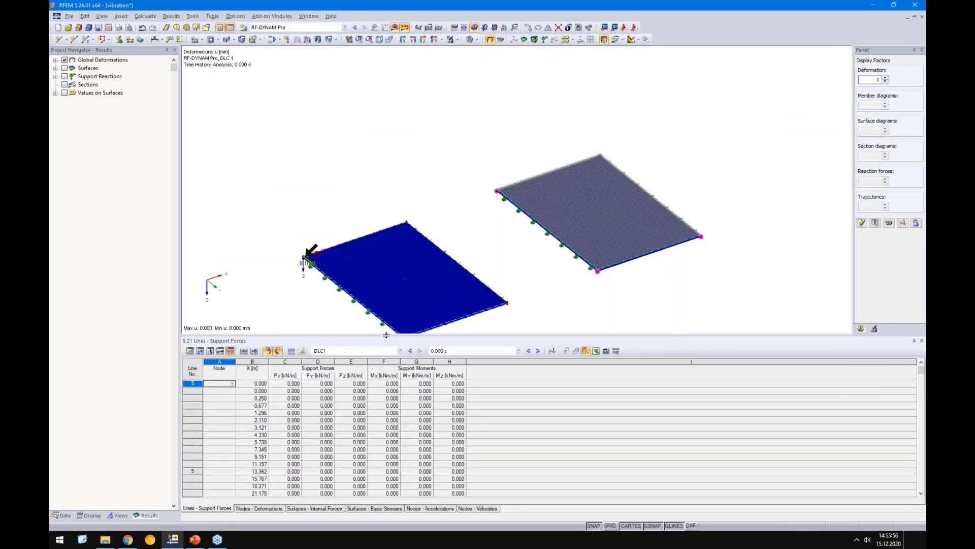
left_click(344, 350)
left_click(324, 365)
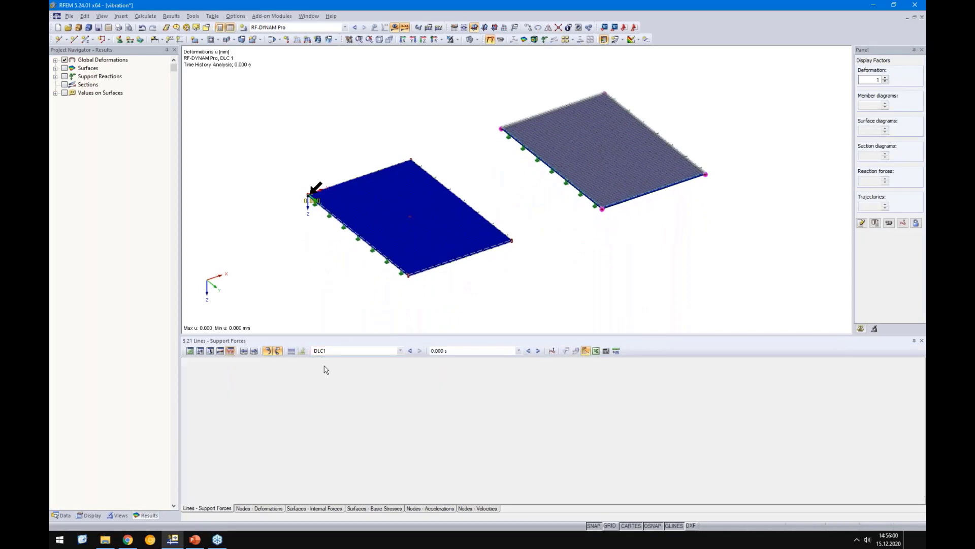
left_click(519, 351)
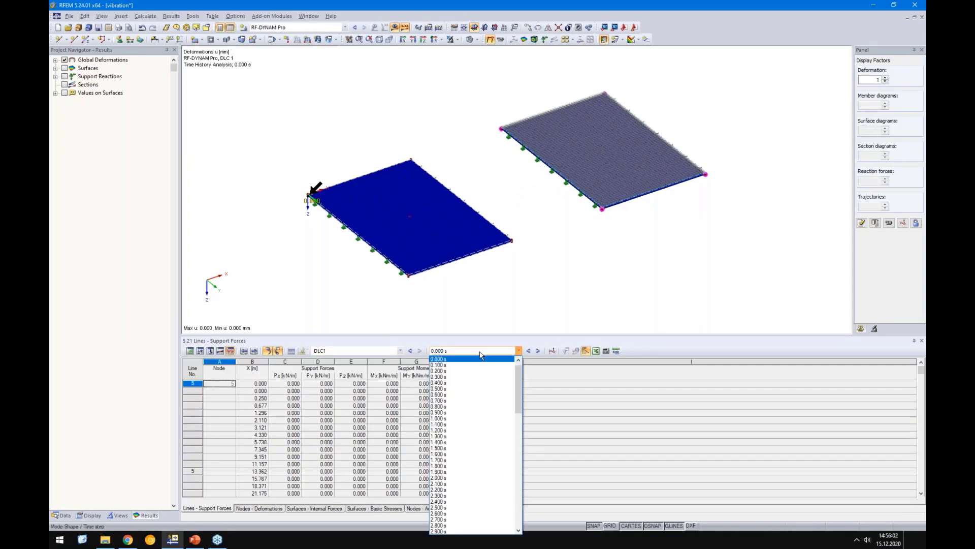
mouse_move(518, 365)
left_mouse_down()
mouse_move(526, 508)
mouse_move(519, 376)
left_mouse_up()
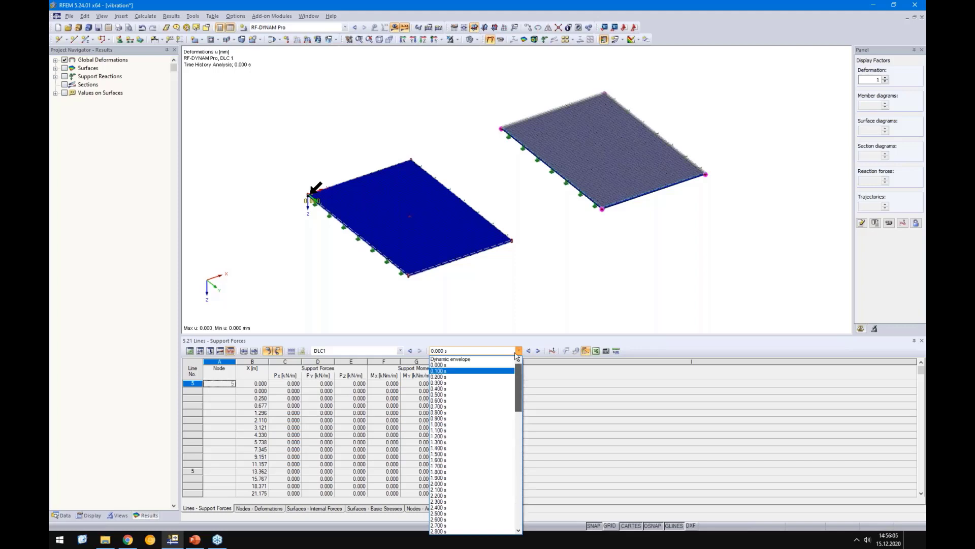
left_click(447, 359)
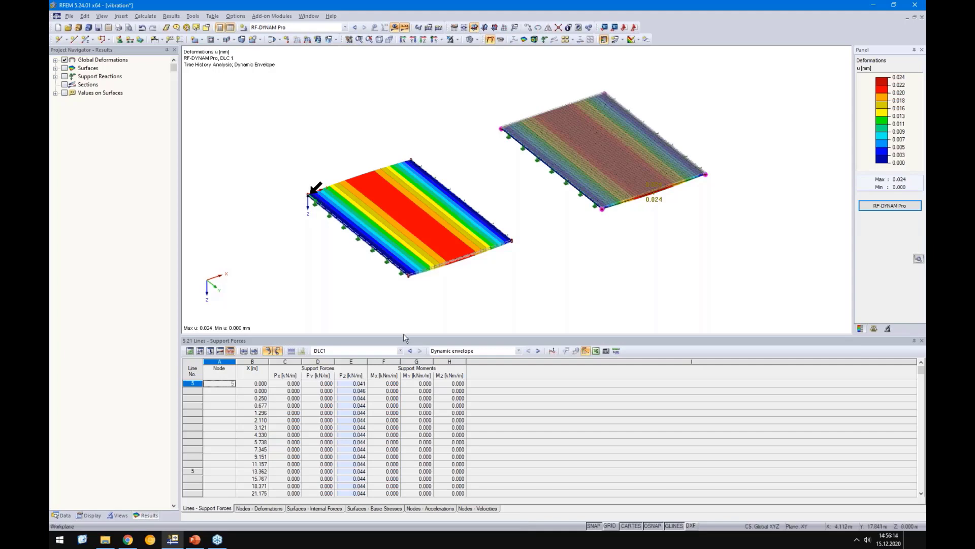
left_click_drag(403, 316, 404, 292)
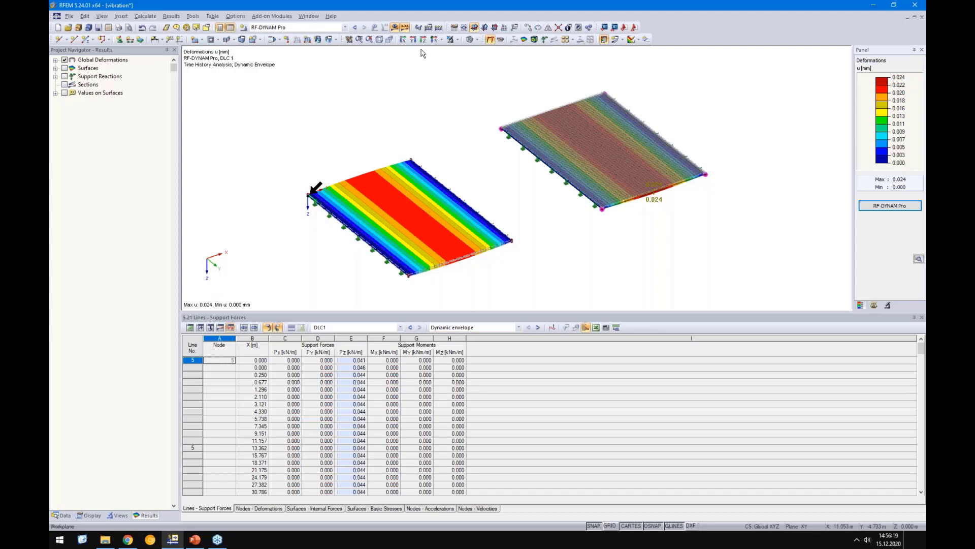
Hide the graphical results and compare the envelope Z accelerations of nodes 17 and 18 with the acceleration on the PowerPoint slide.
left_click(405, 27)
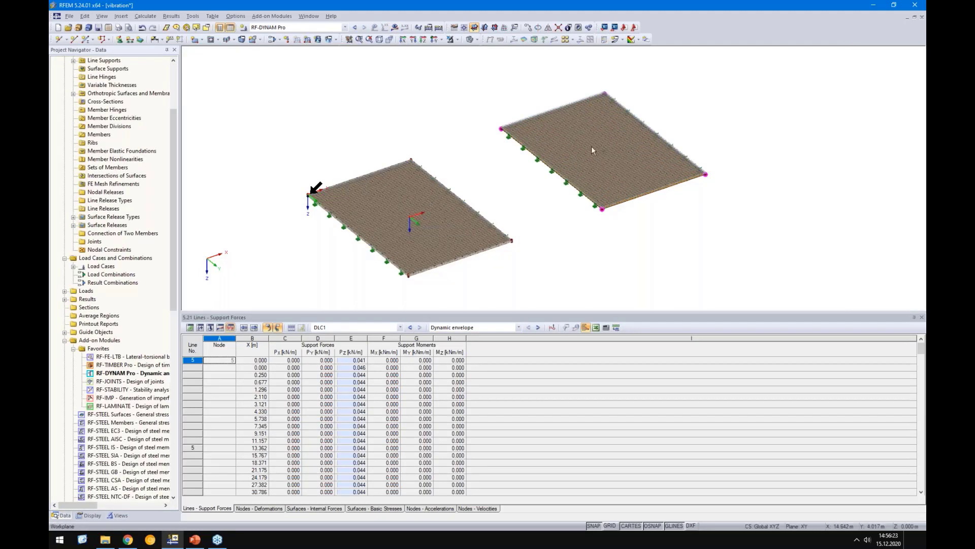
left_click(429, 508)
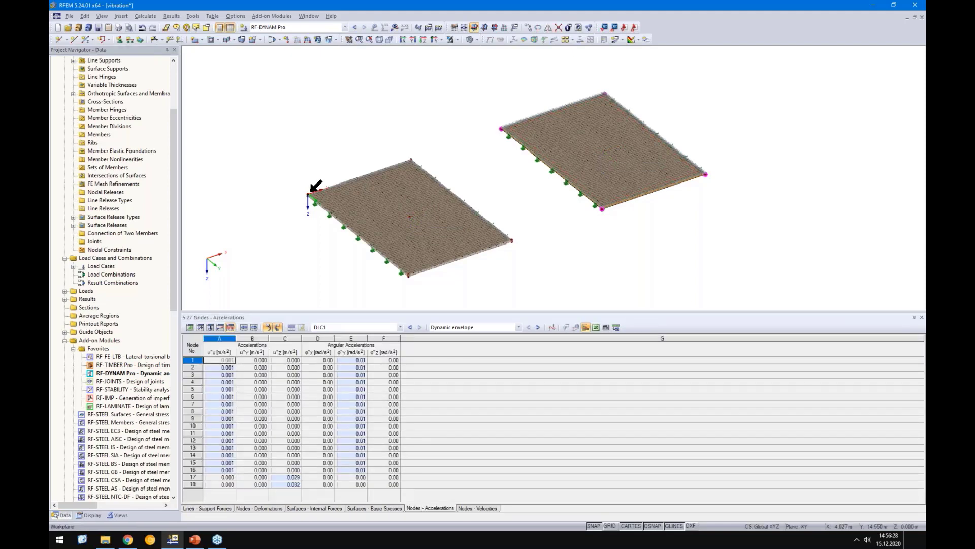
left_click_drag(376, 299, 375, 286)
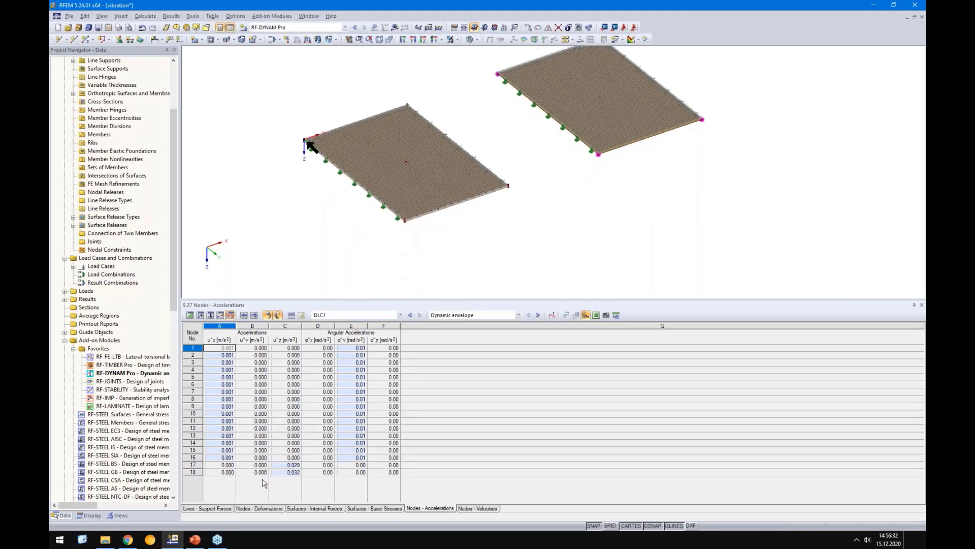
left_click(286, 472)
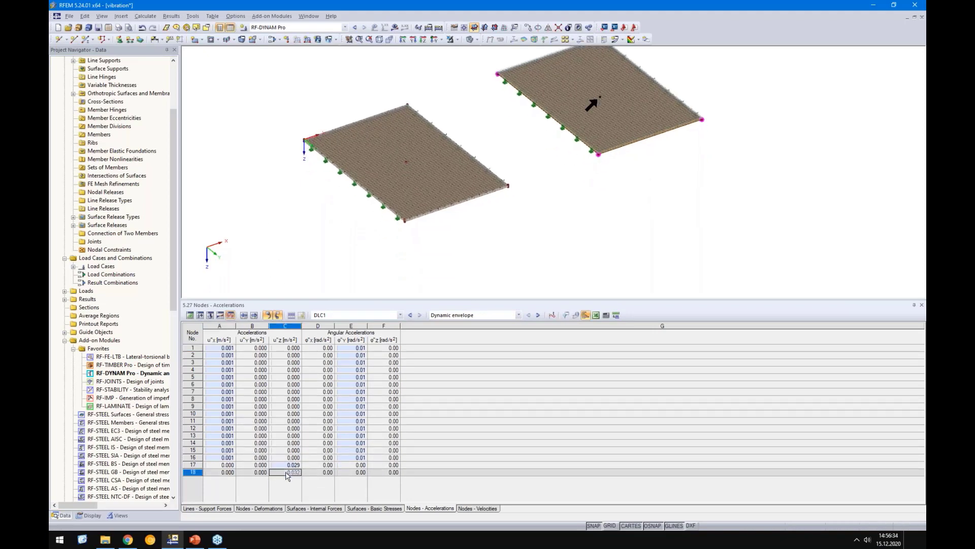
left_click(285, 465)
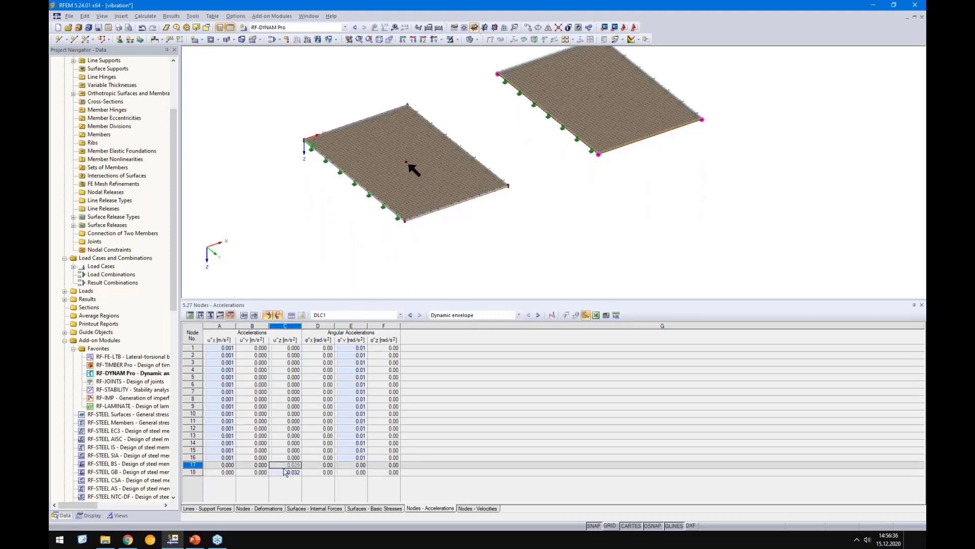
left_click(283, 471)
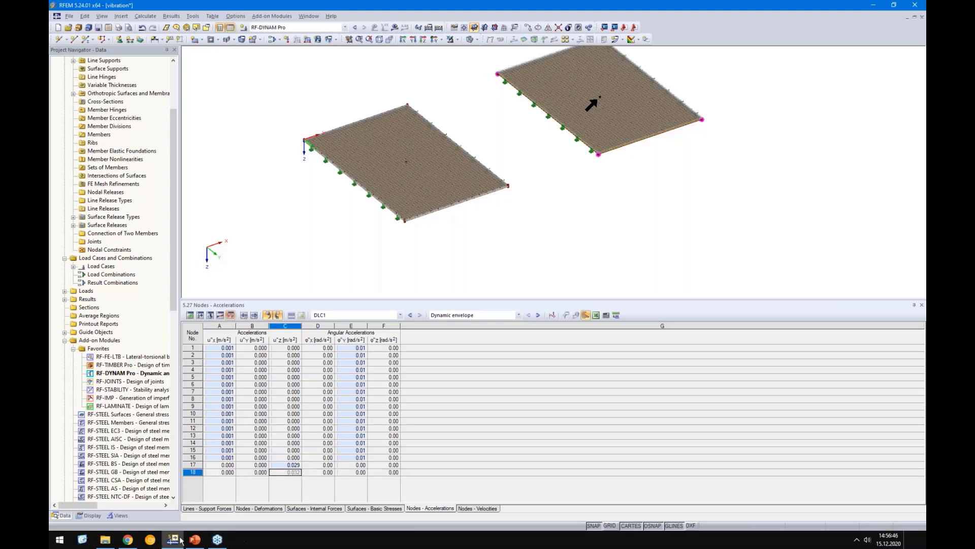
left_click(217, 539)
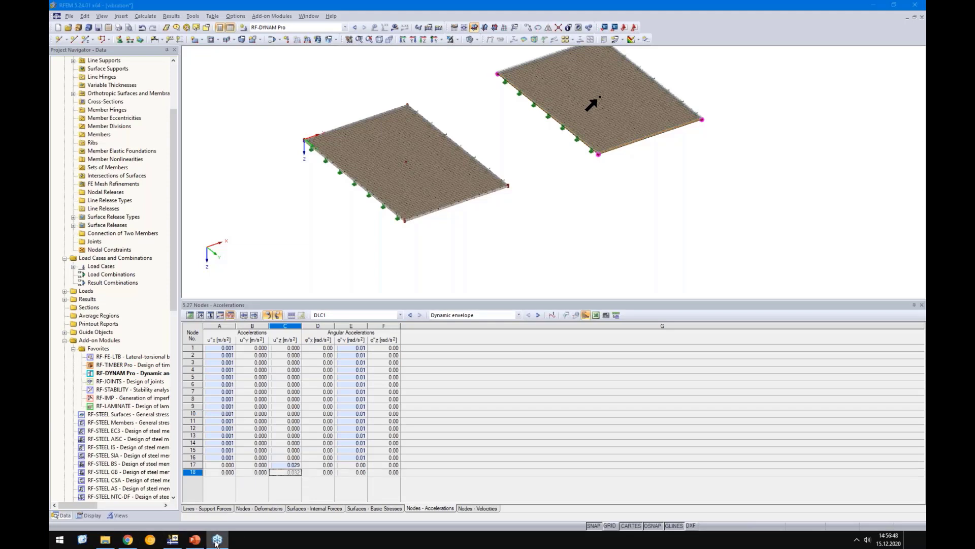
left_click(195, 539)
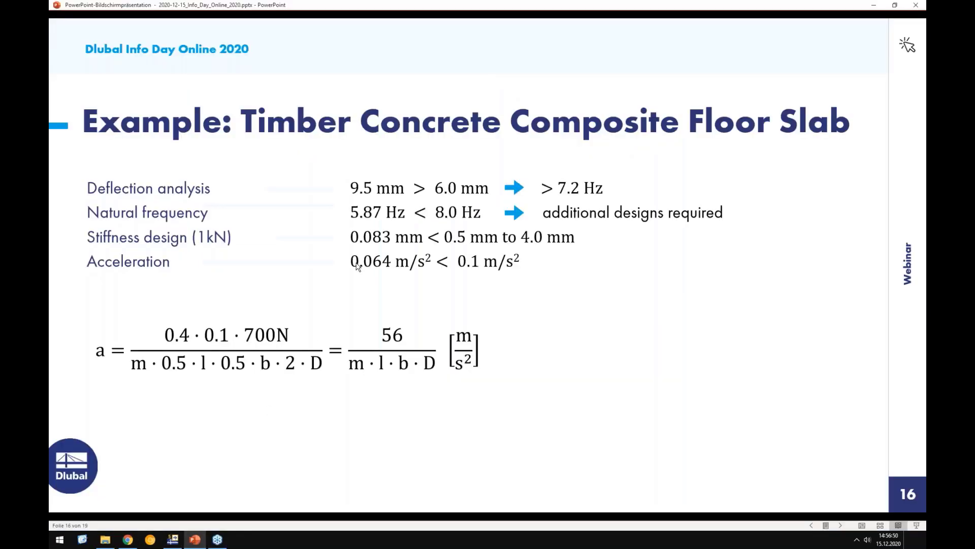
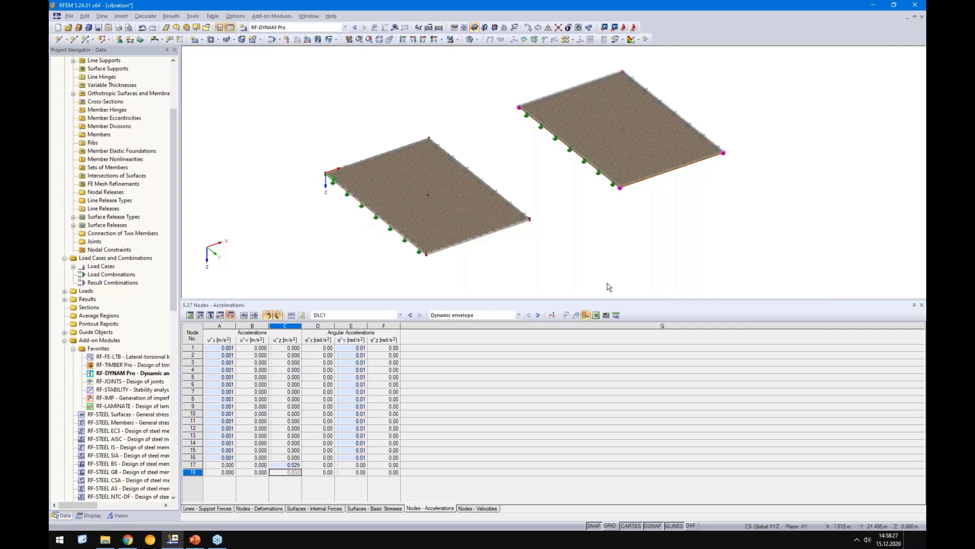
Examine both slab models in RFEM from the side and from an oblique angle, including the line supports along their edges.
scroll(598, 236, "down", 2)
middle_click_drag(511, 200, 608, 269, "ctrl")
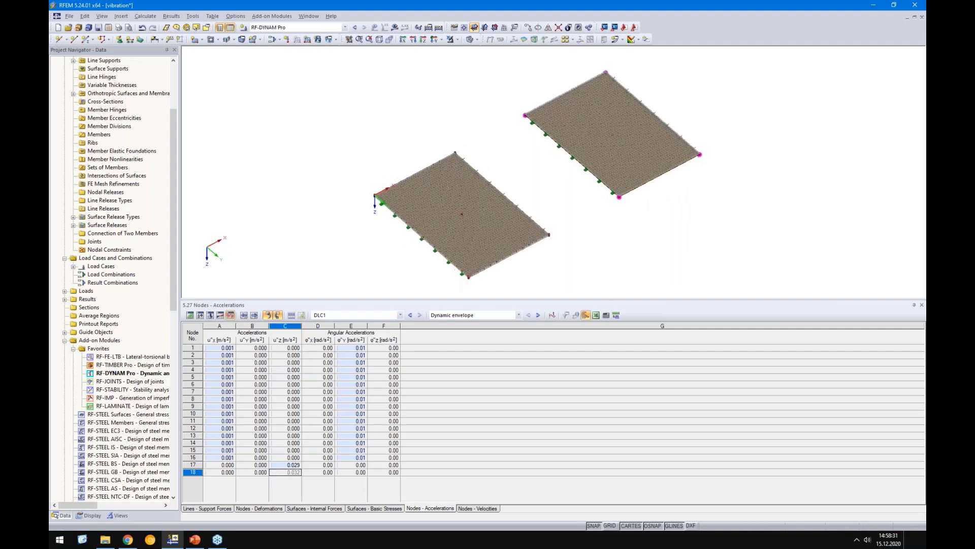
right_click(608, 268)
left_click(586, 264)
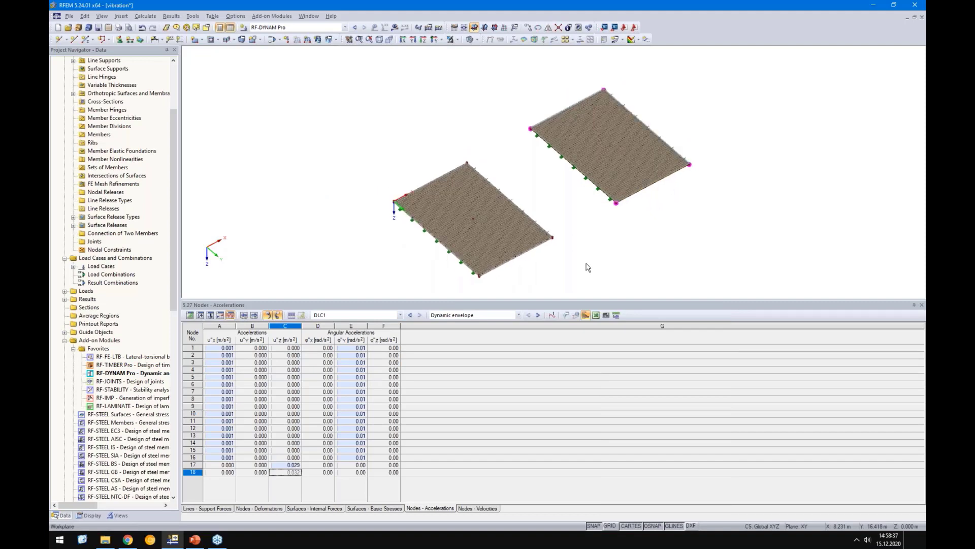
middle_click_drag(586, 264, 474, 152, "ctrl")
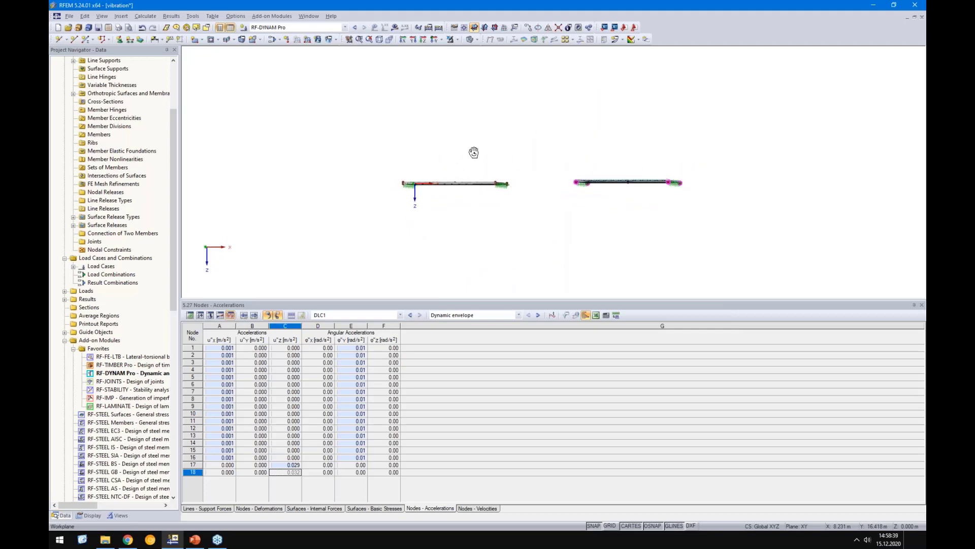
right_click(478, 151)
left_click(378, 154)
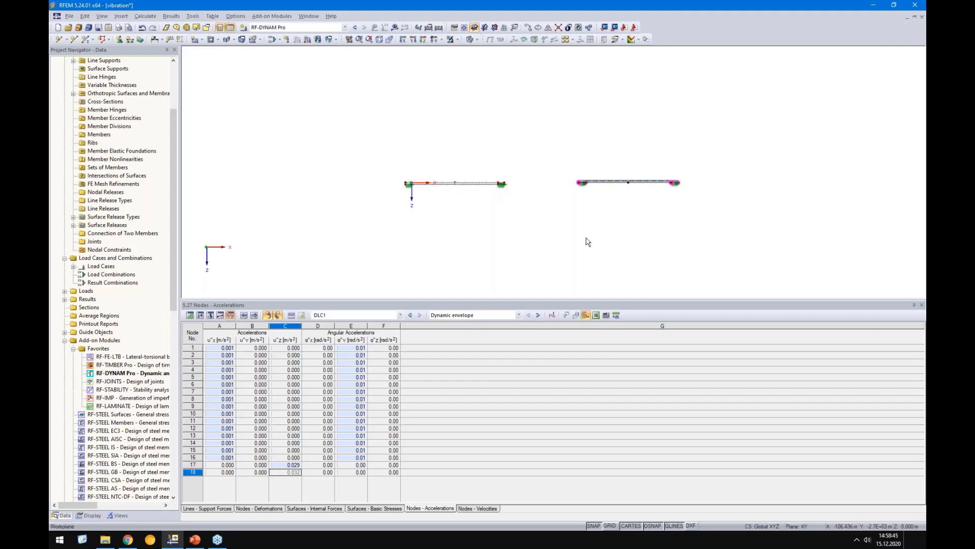
right_click(523, 163)
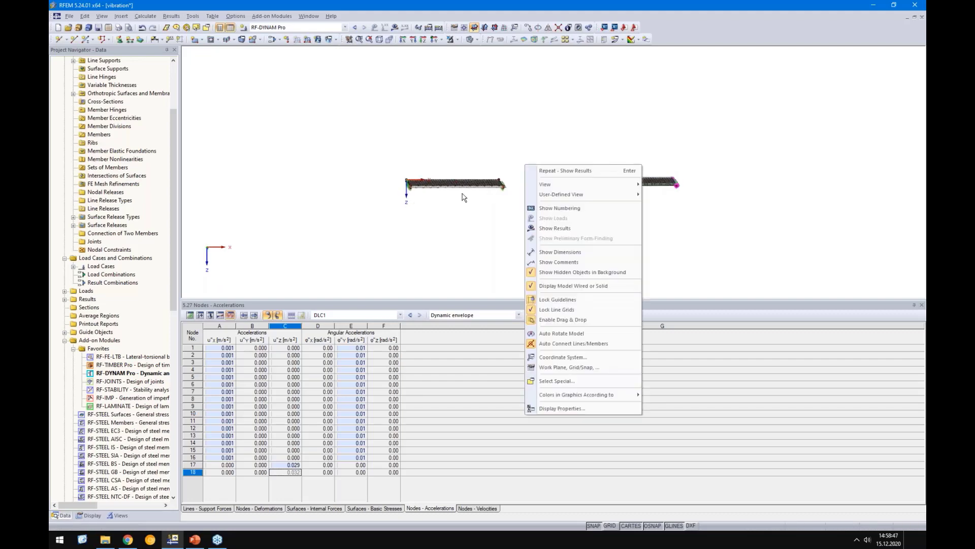
left_click(452, 215)
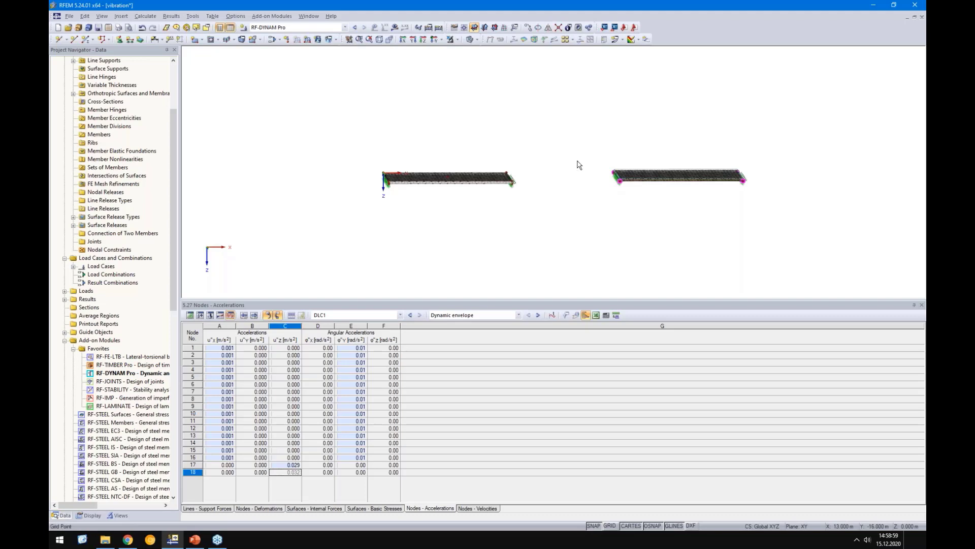
right_click_drag(577, 161, 532, 226)
left_click(430, 235)
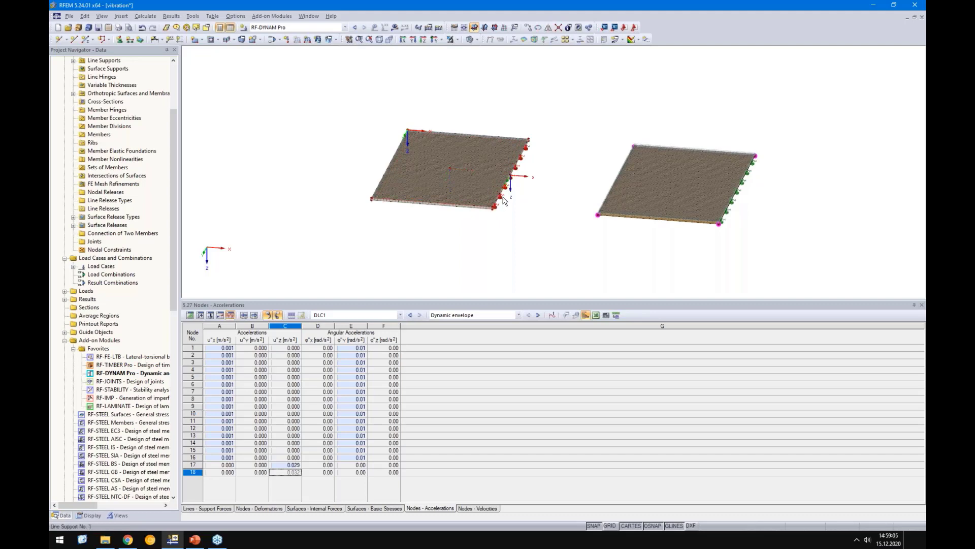
mouse_move(503, 200)
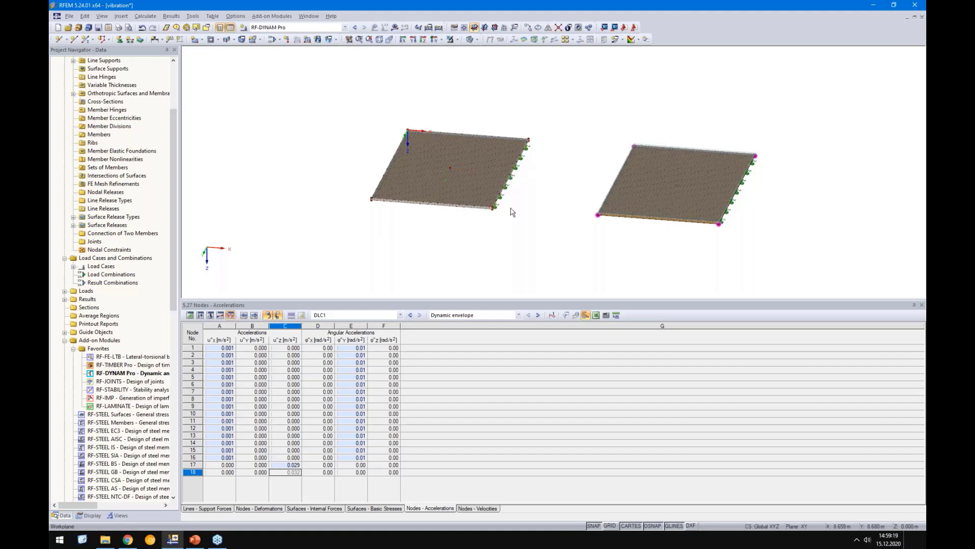
Plot Acceleration Z over time for FE mesh point 18 in the Time Course Monitor, inspect the curve and close the monitor.
left_click(552, 315)
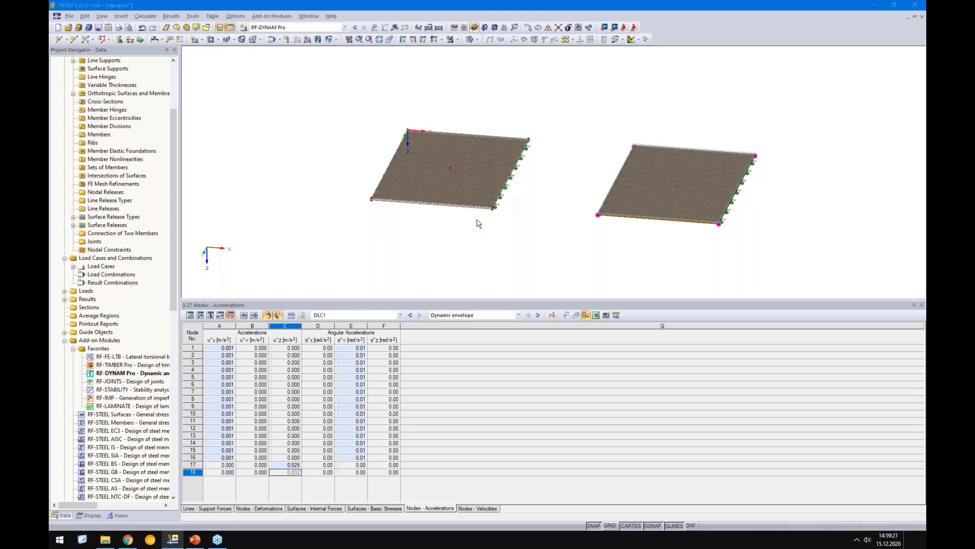
left_click(81, 51)
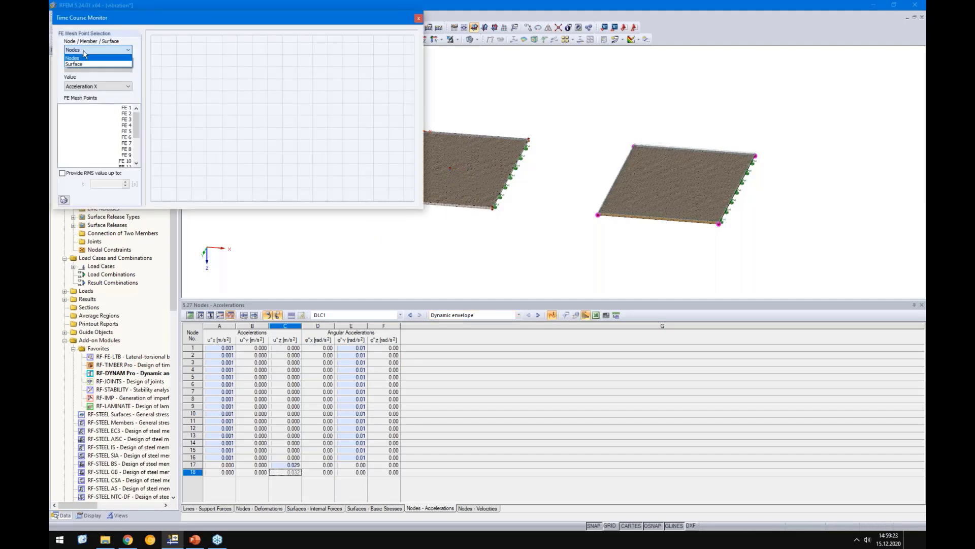
left_click(80, 50)
left_click(80, 86)
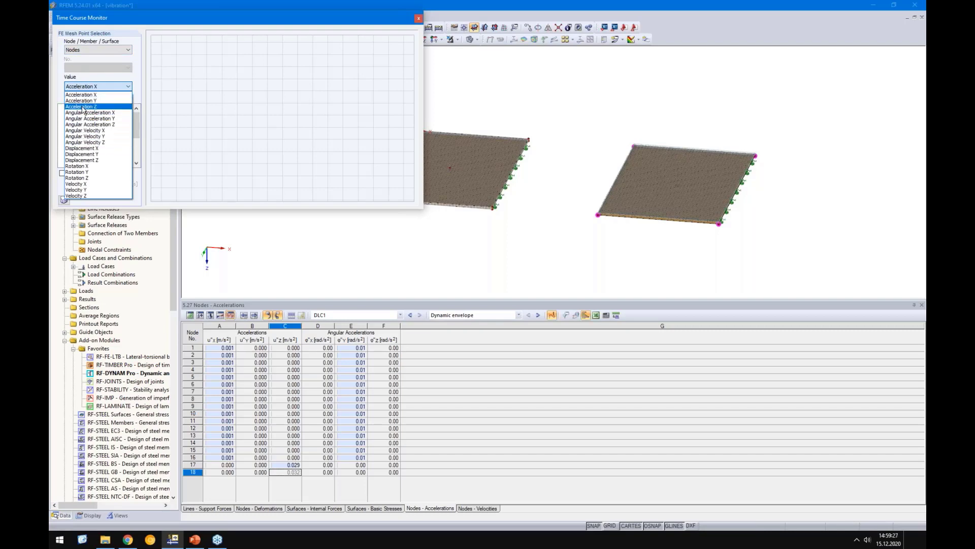
left_click(84, 107)
left_click_drag(136, 123, 135, 147)
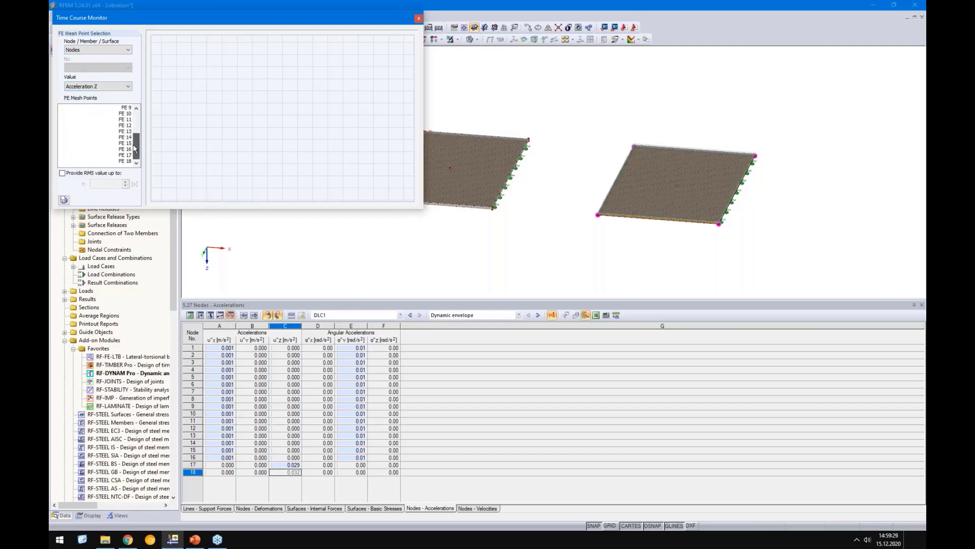
left_click(132, 159)
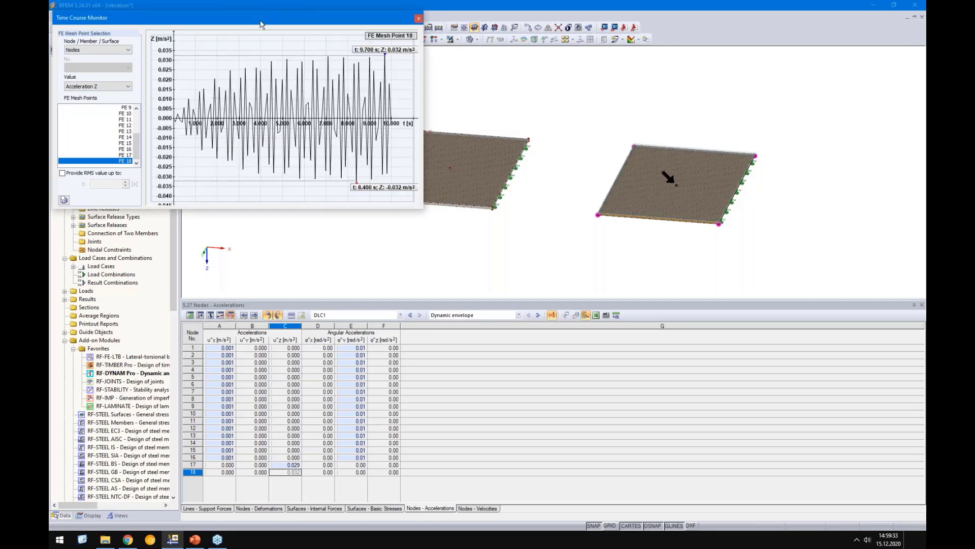
left_click_drag(260, 24, 346, 64)
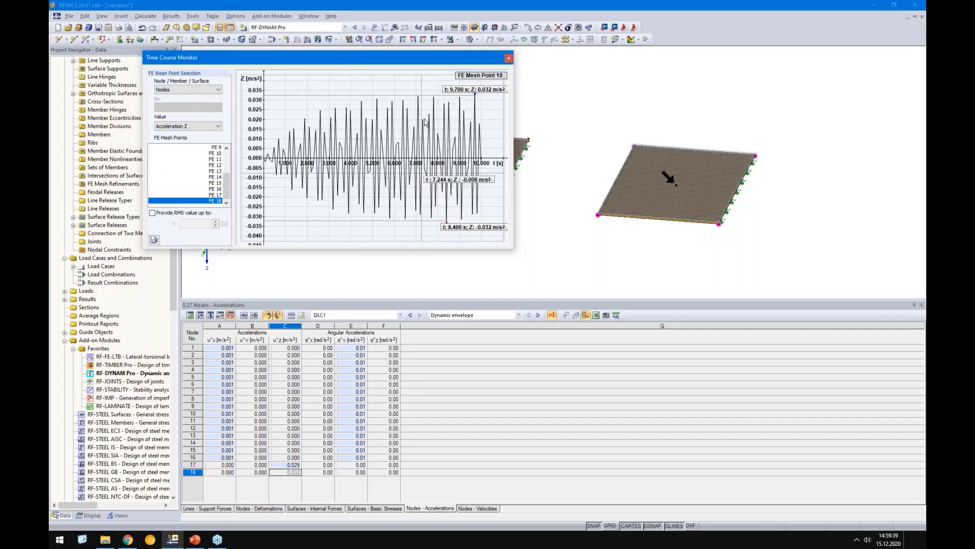
left_click(507, 59)
Set DLC1's saved time step to 0.01 s in the RF-DYNAM Pro time history analysis settings and recalculate the dynamic load case.
double_click(130, 373)
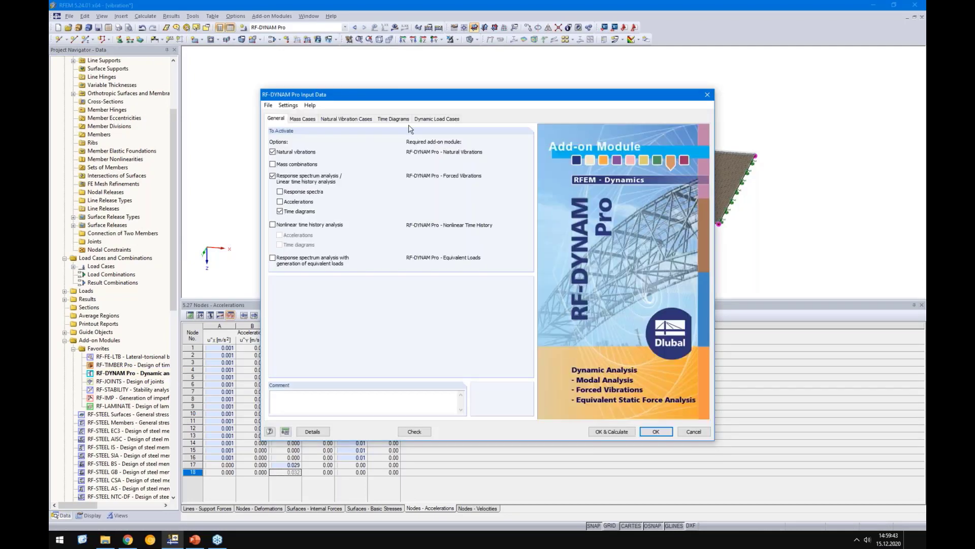
left_click(415, 120)
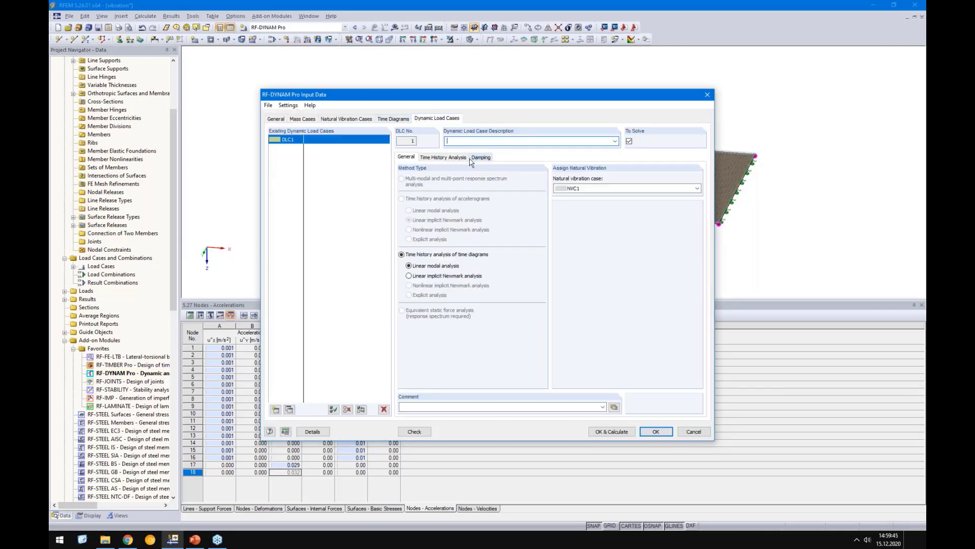
left_click(450, 158)
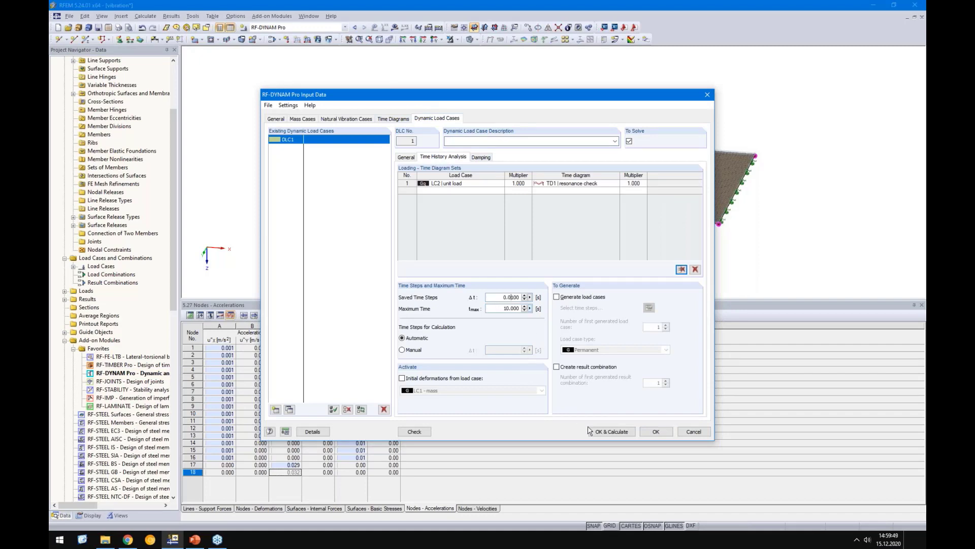
left_click(605, 432)
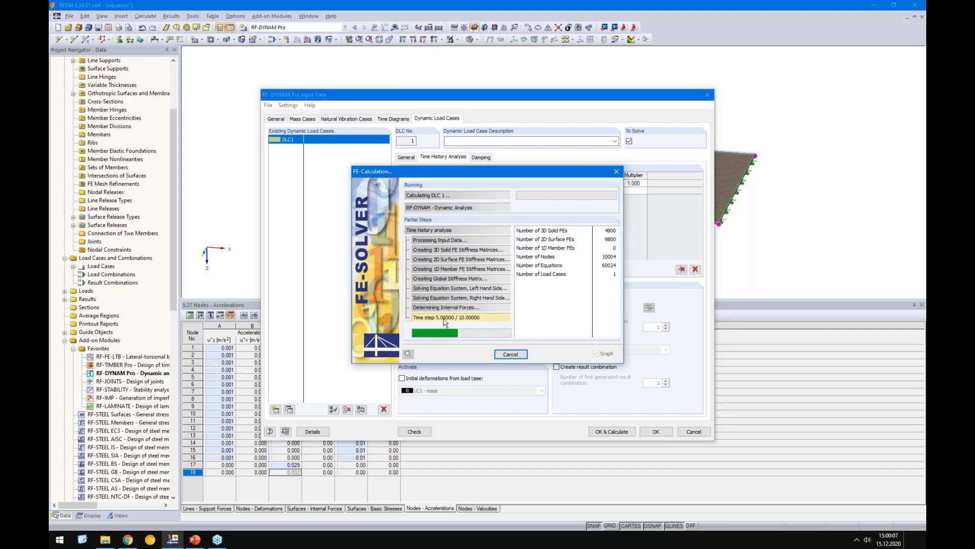
left_click_drag(435, 176, 642, 205)
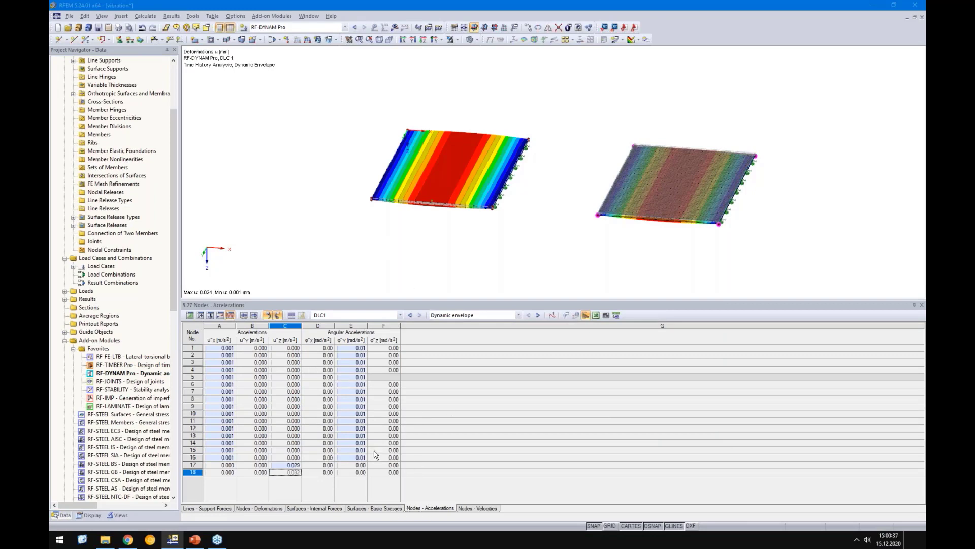
Check the recalculated dynamic envelope's Z accelerations at nodes 17 and 18 in the nodal accelerations table.
left_click(386, 509)
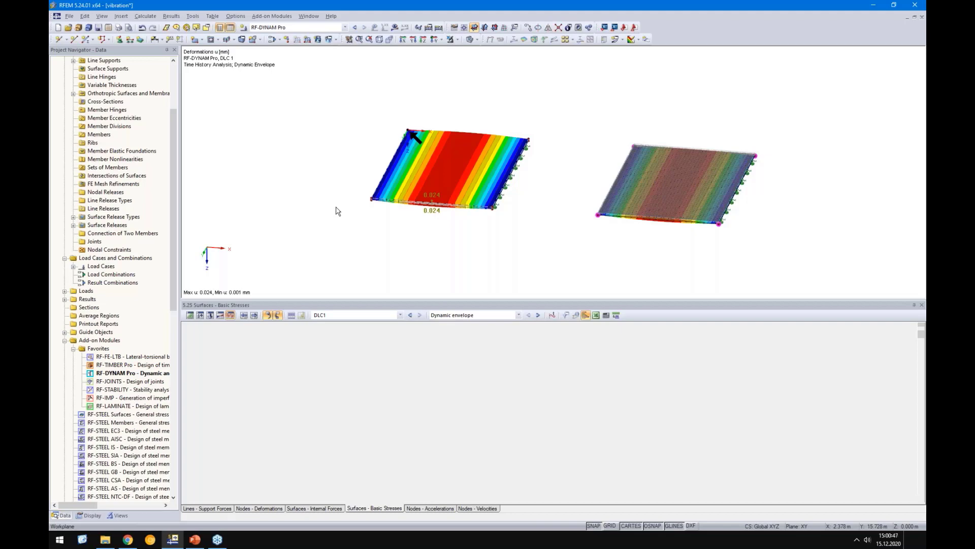
left_click(428, 508)
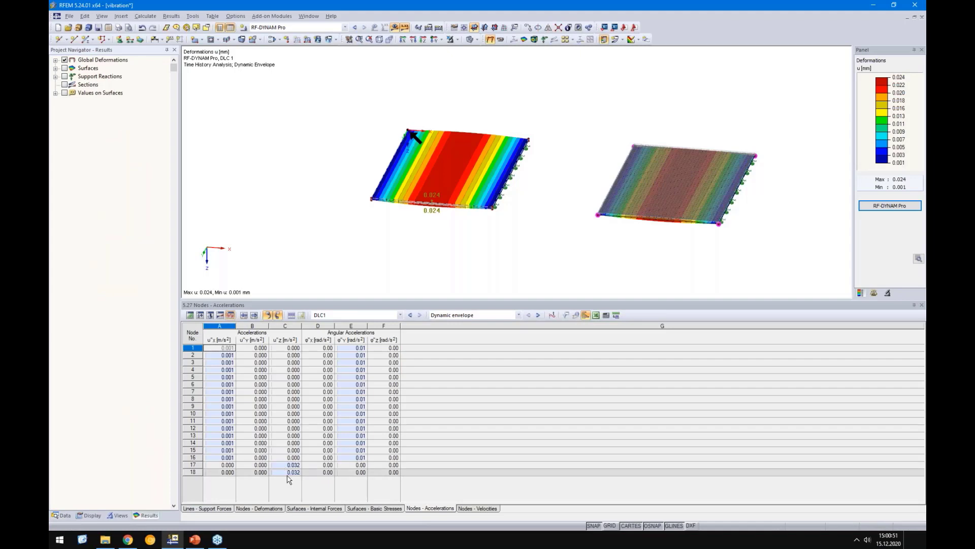
left_click_drag(290, 472, 290, 467)
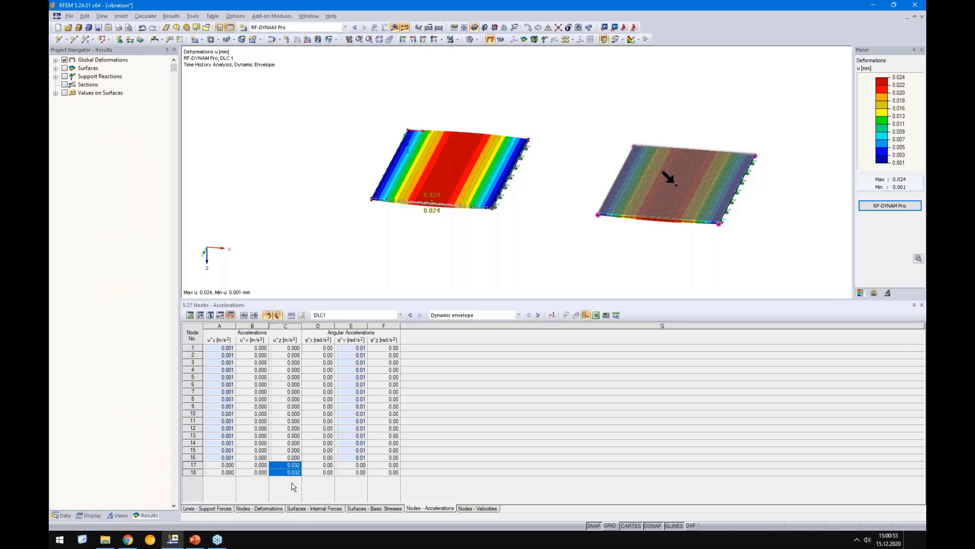
left_click(292, 464)
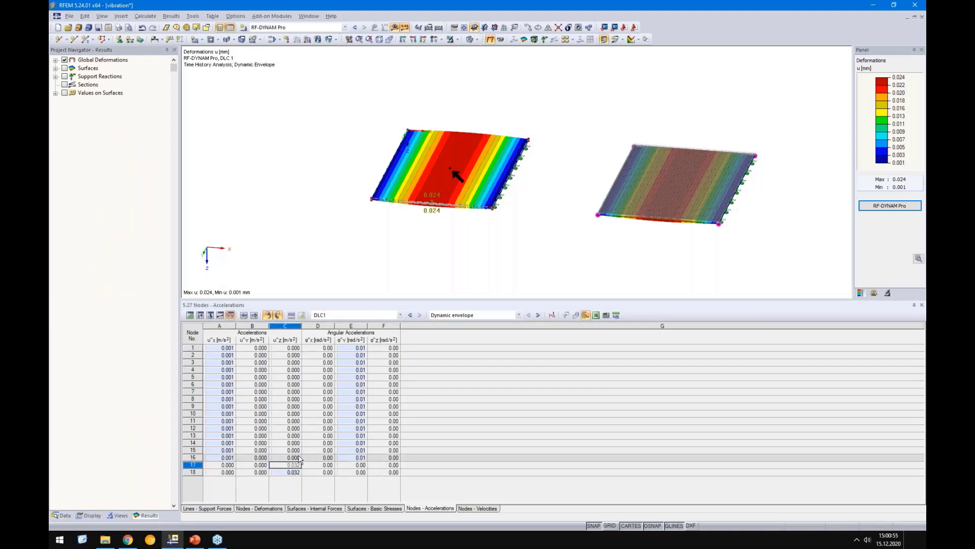
left_click_drag(290, 465, 288, 473)
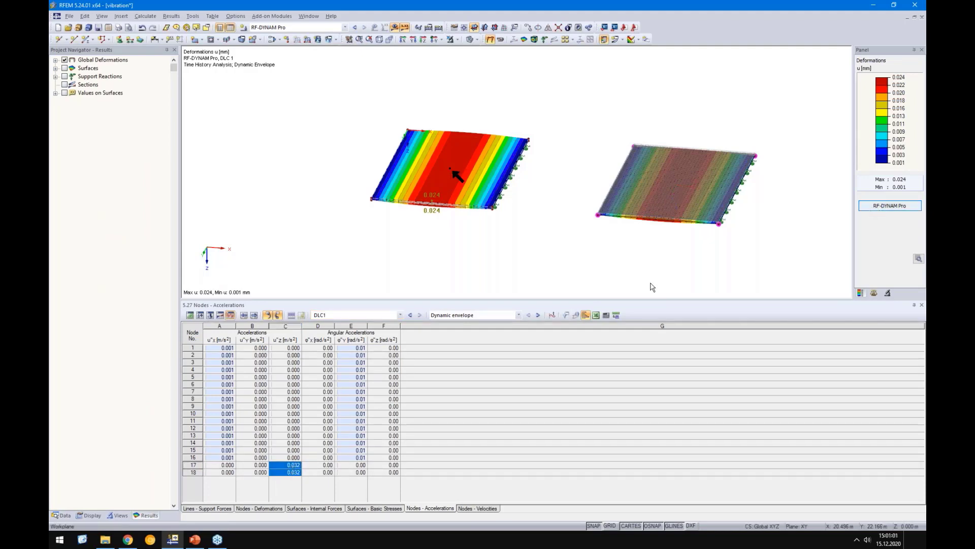
Plot the refined Acceleration Z time course of FE mesh point 18 in the Time Course Monitor.
left_click(552, 315)
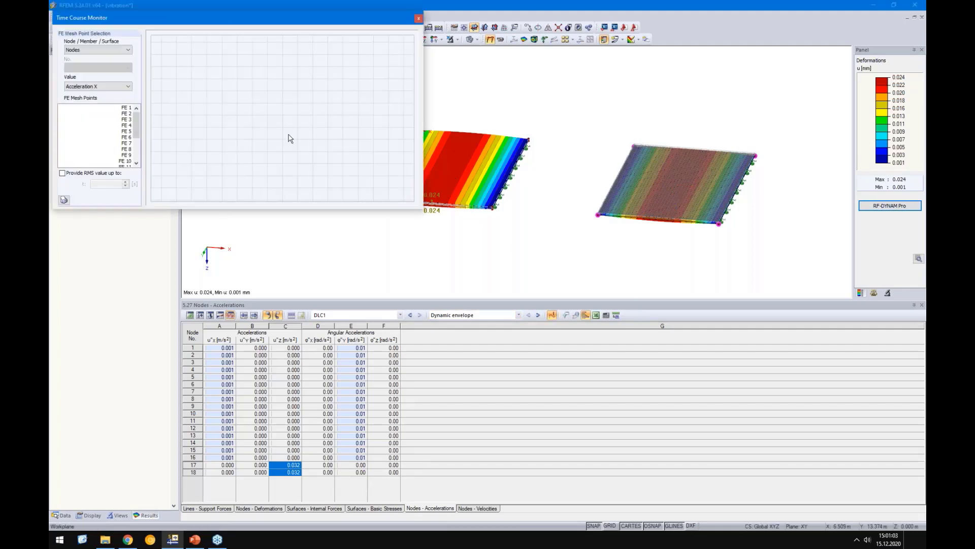
left_click(108, 50)
left_click(74, 57)
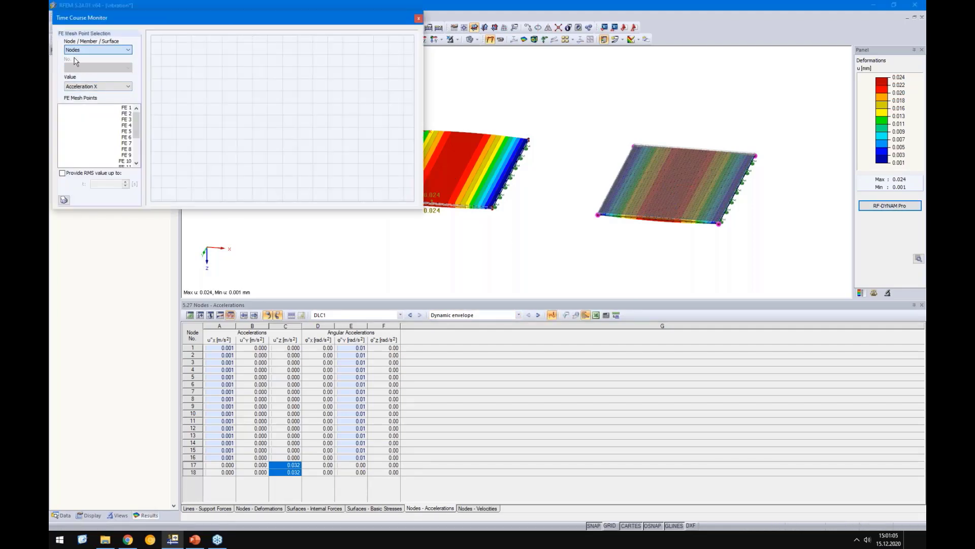
left_click(79, 86)
left_click(98, 107)
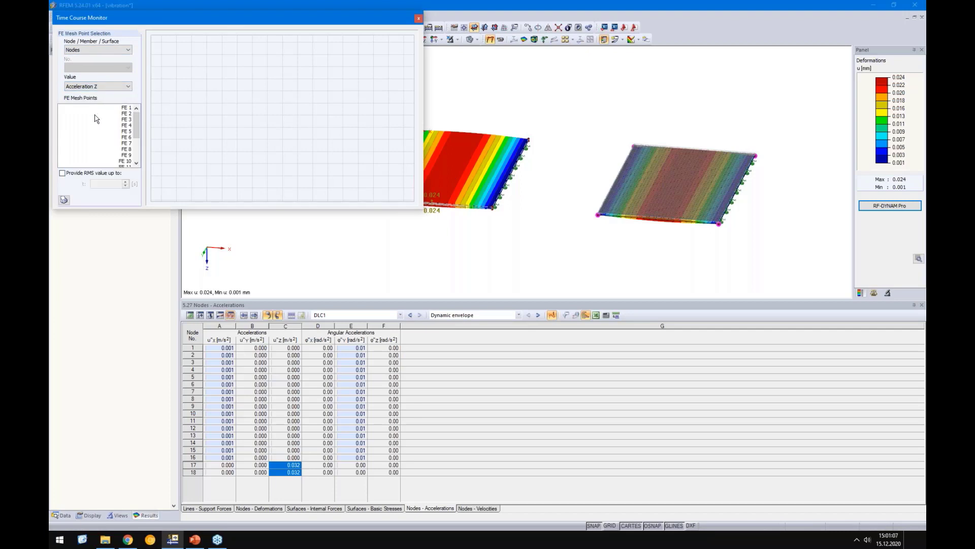
scroll(129, 137, "down", 3)
left_click(126, 161)
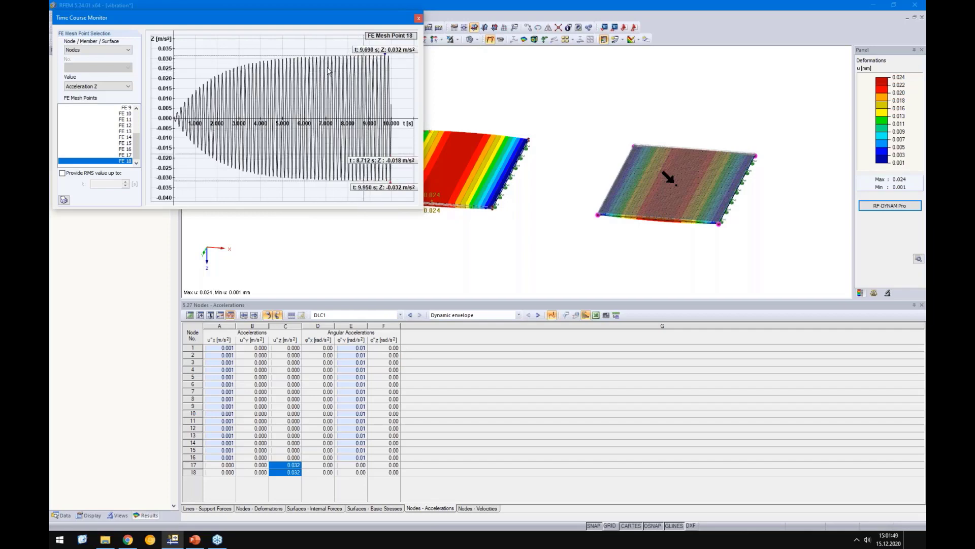
Review the nodal result values available for plotting, keep Acceleration Z, inspect its curve and close the Time Course Monitor.
left_click(105, 50)
left_click(106, 57)
left_click(107, 86)
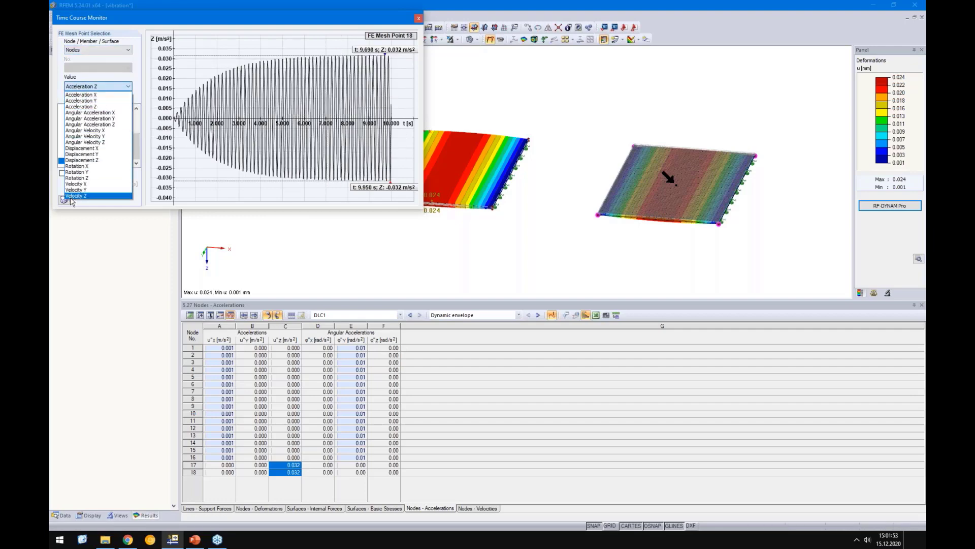
left_click(229, 196)
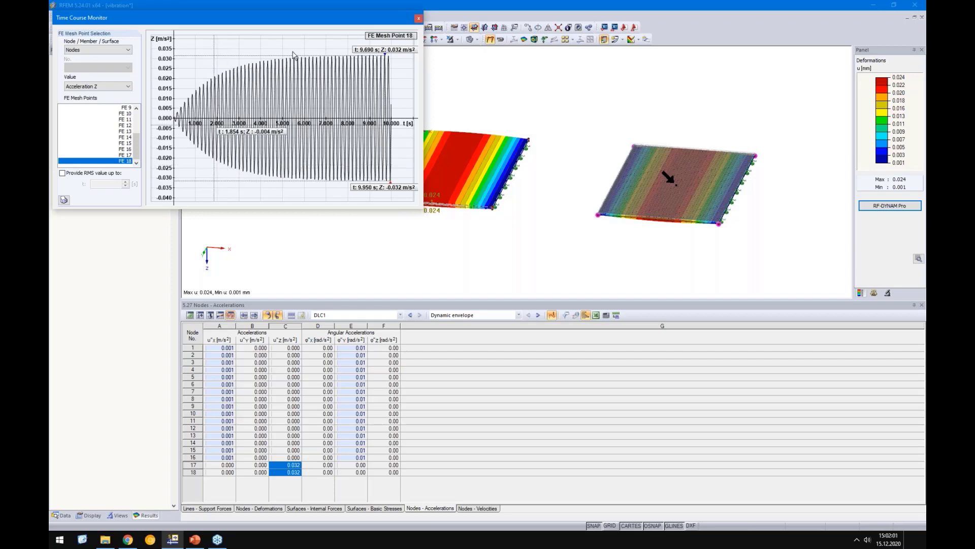
left_click(419, 18)
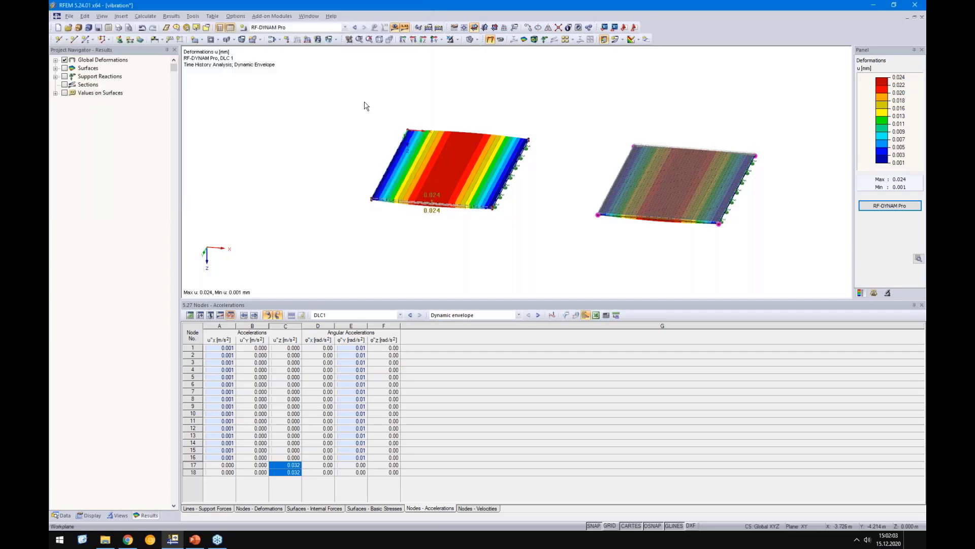